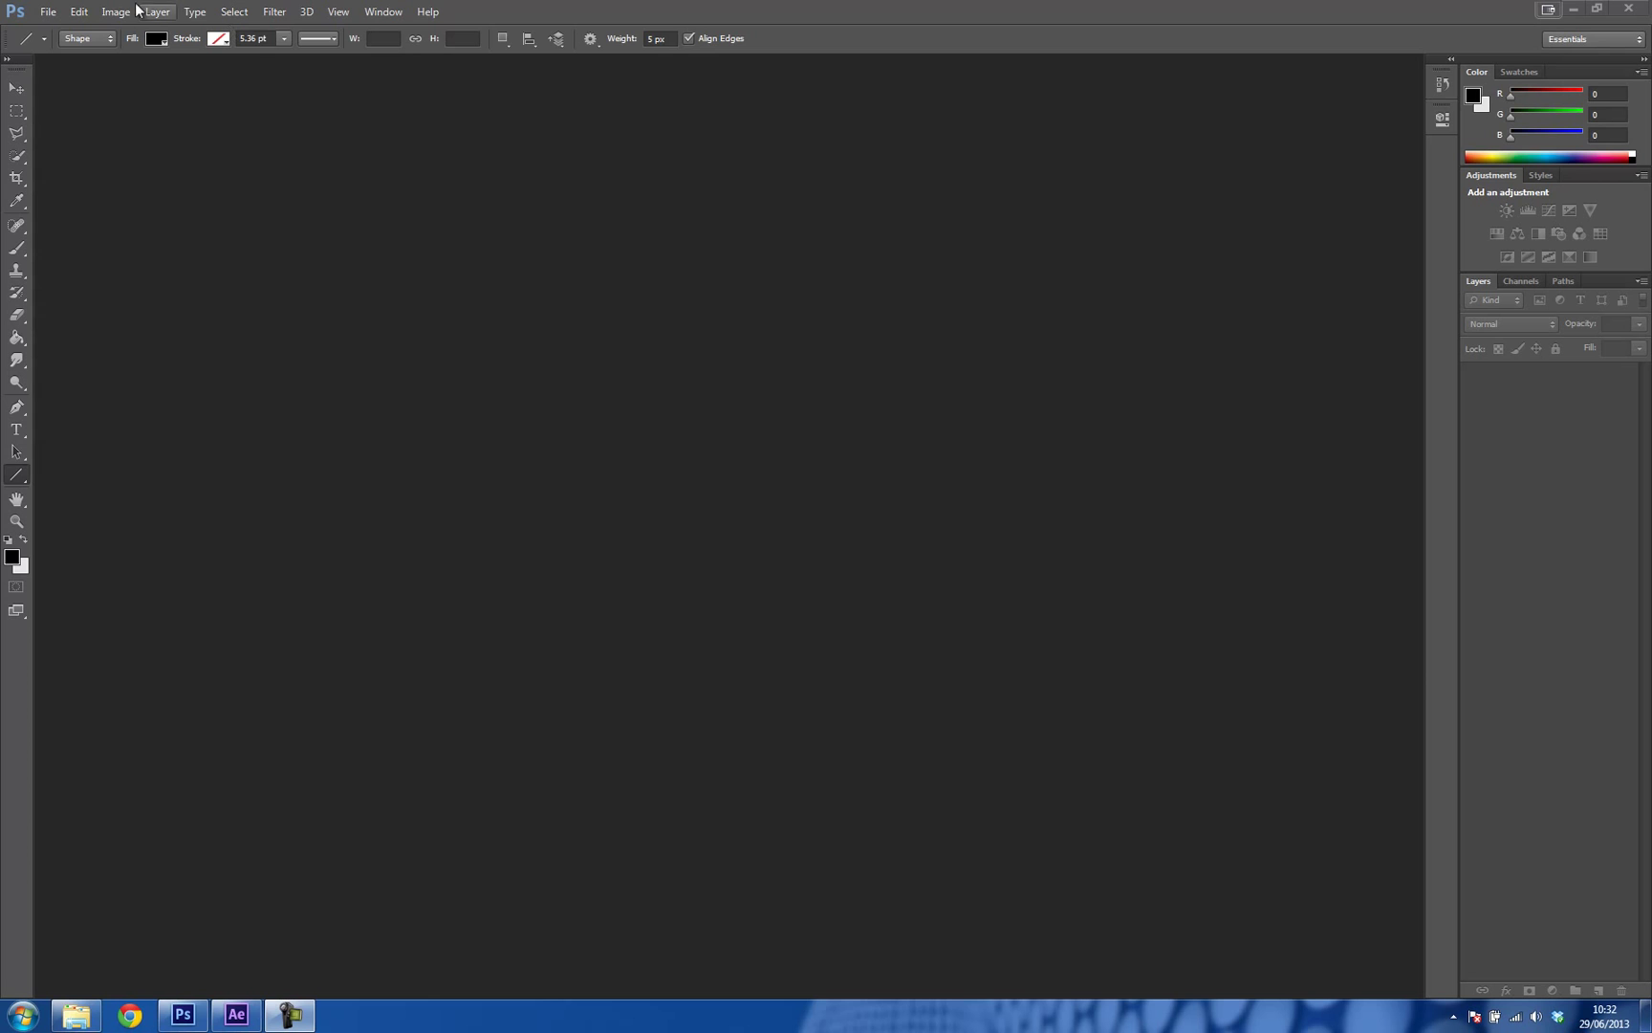
Step: Create a new 1920×1080 px transparent document and fill its layer with solid black
left_click(47, 12)
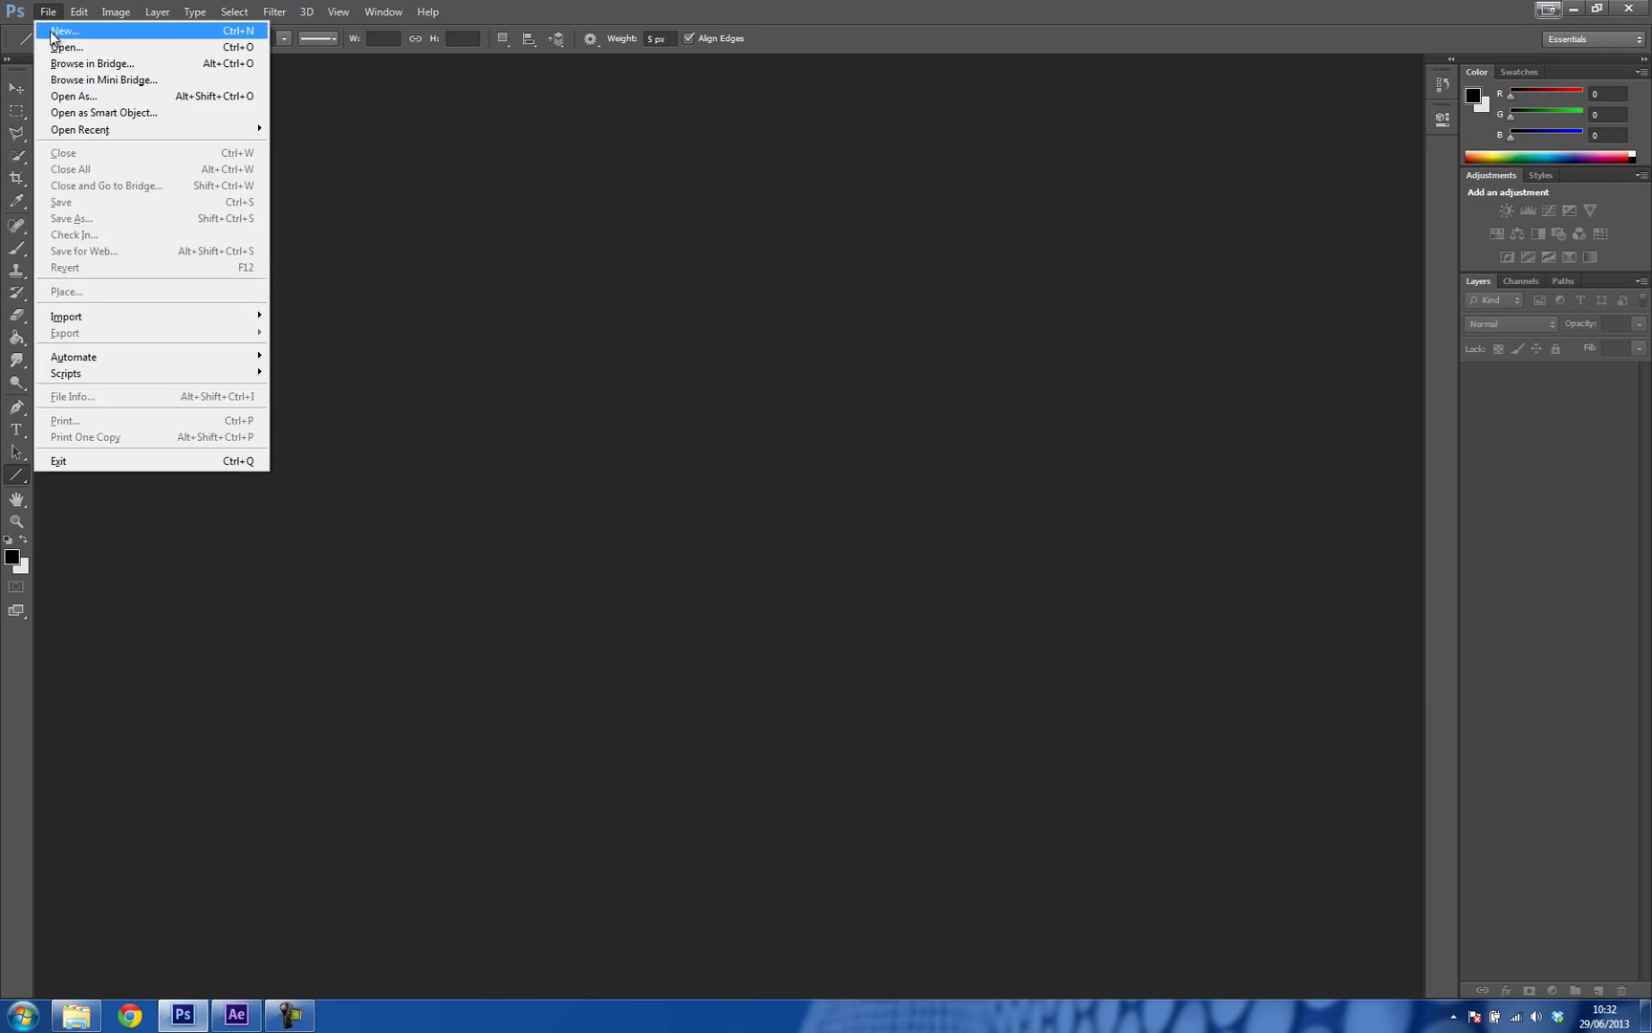
left_click(55, 32)
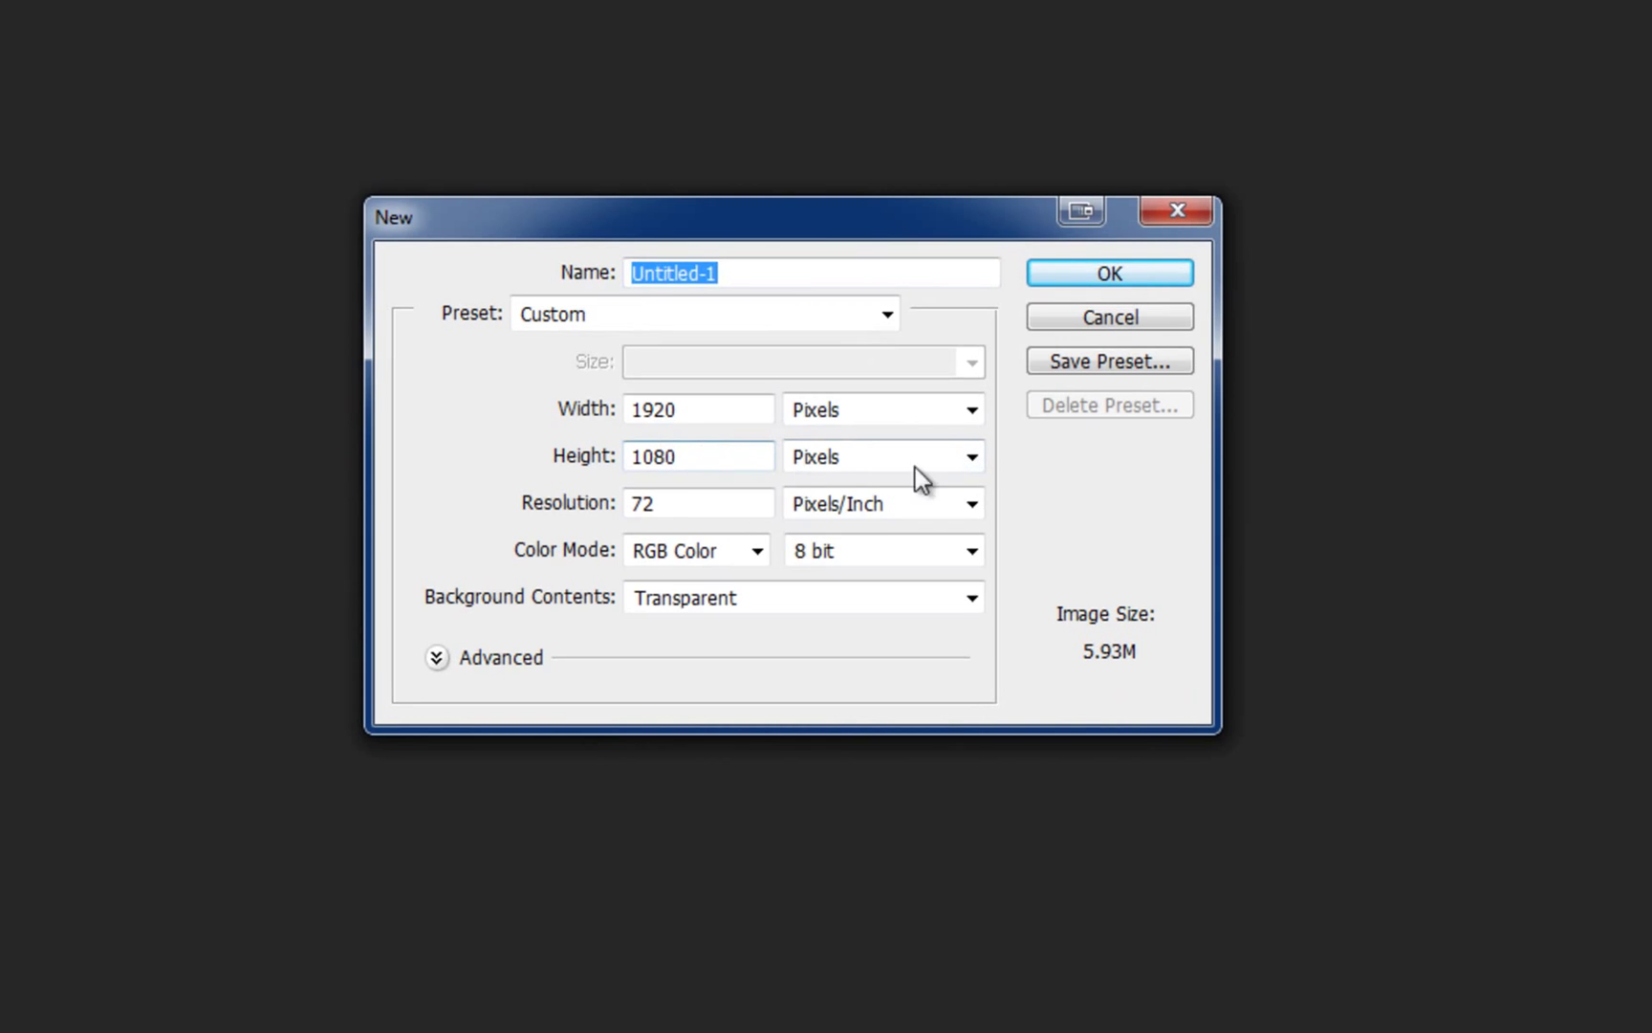
left_click(1109, 274)
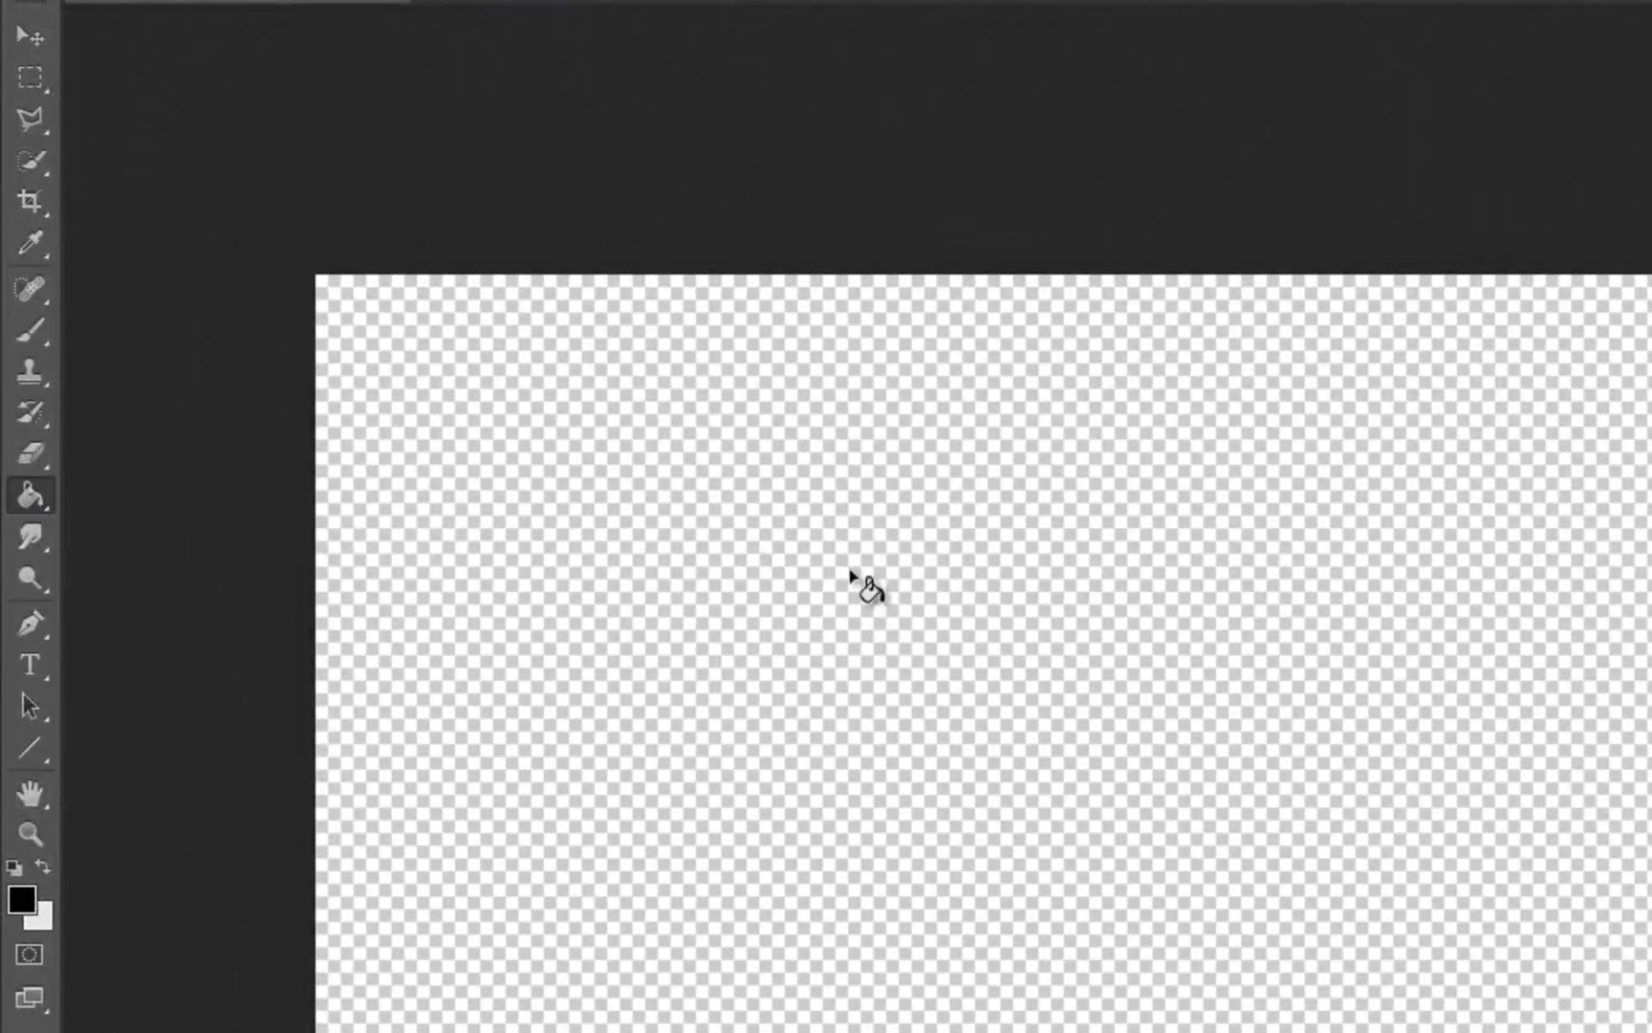
left_click(961, 622)
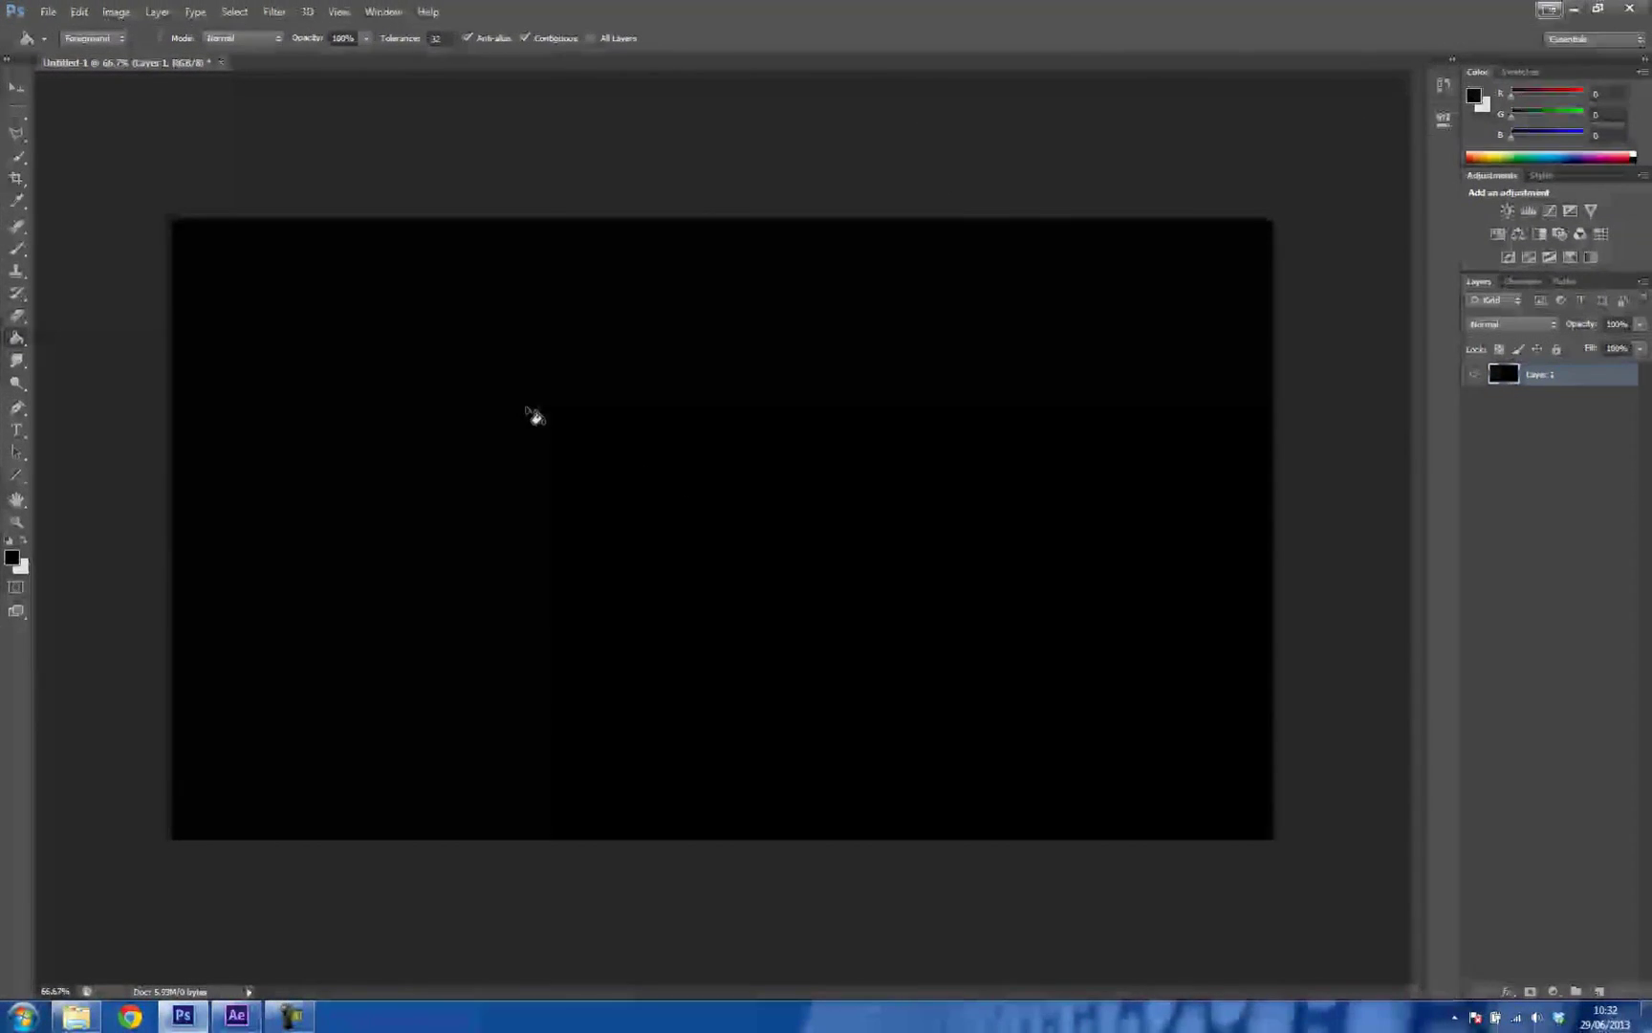
left_click(15, 433)
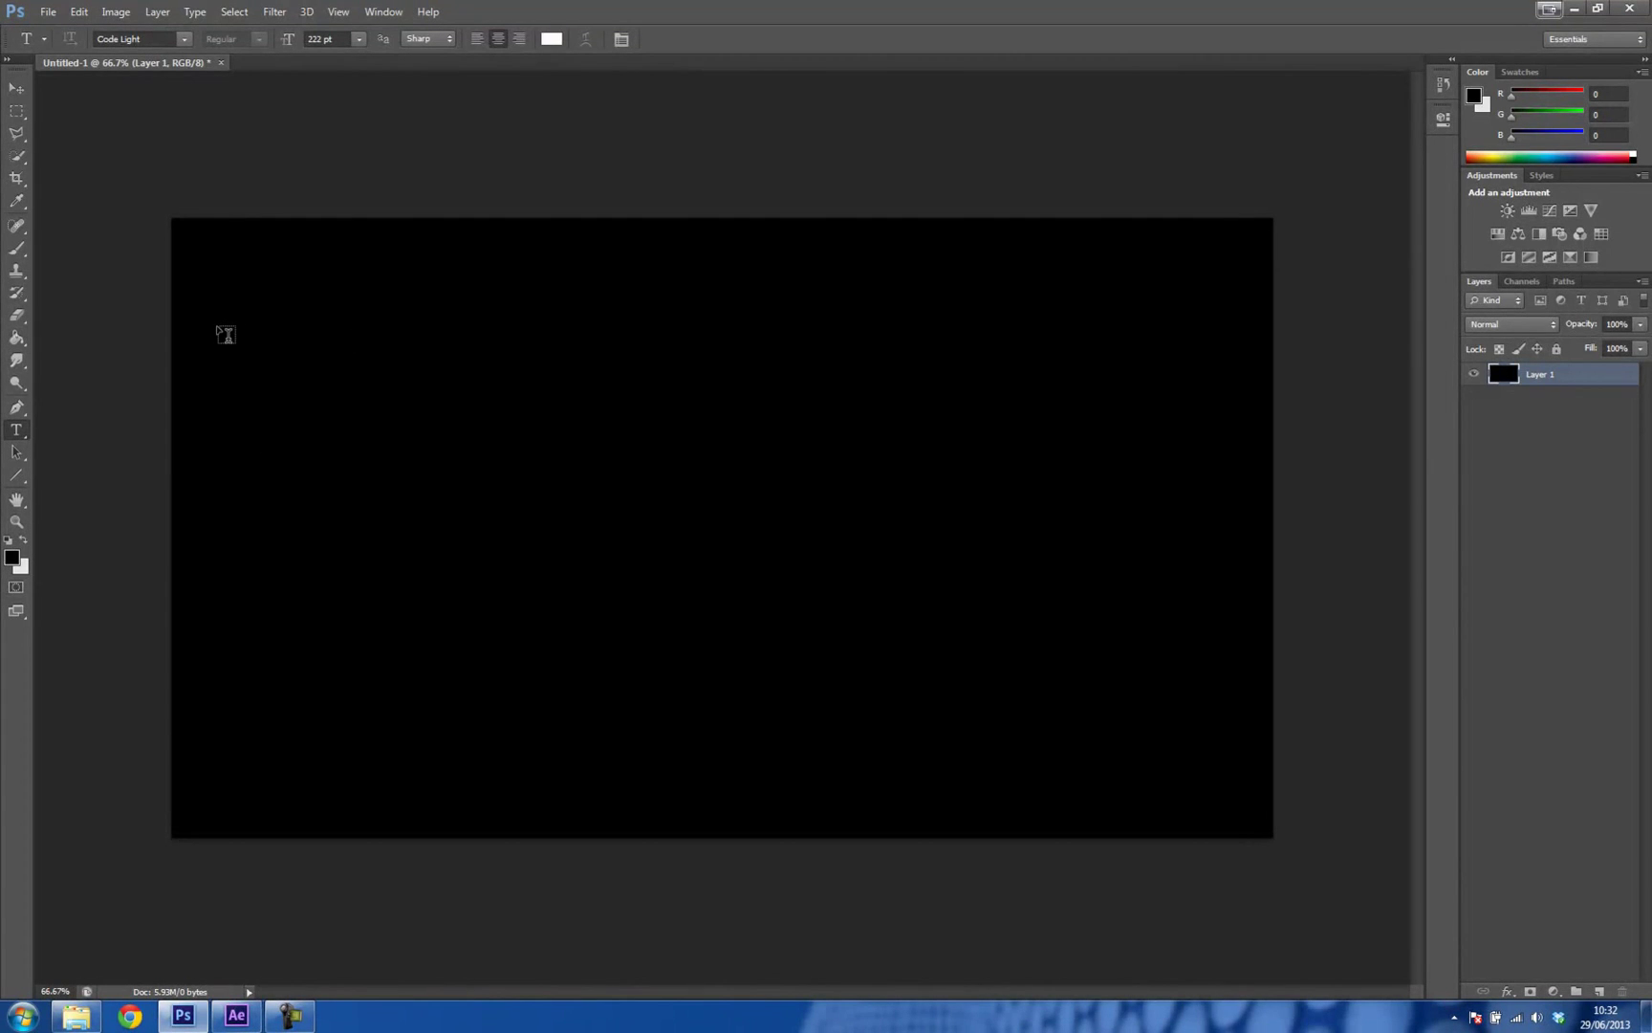
Step: Type white 'ANIMATED' and 'LOGO' on two lines and move the text toward the canvas centre
left_click_drag(214, 330, 1228, 675)
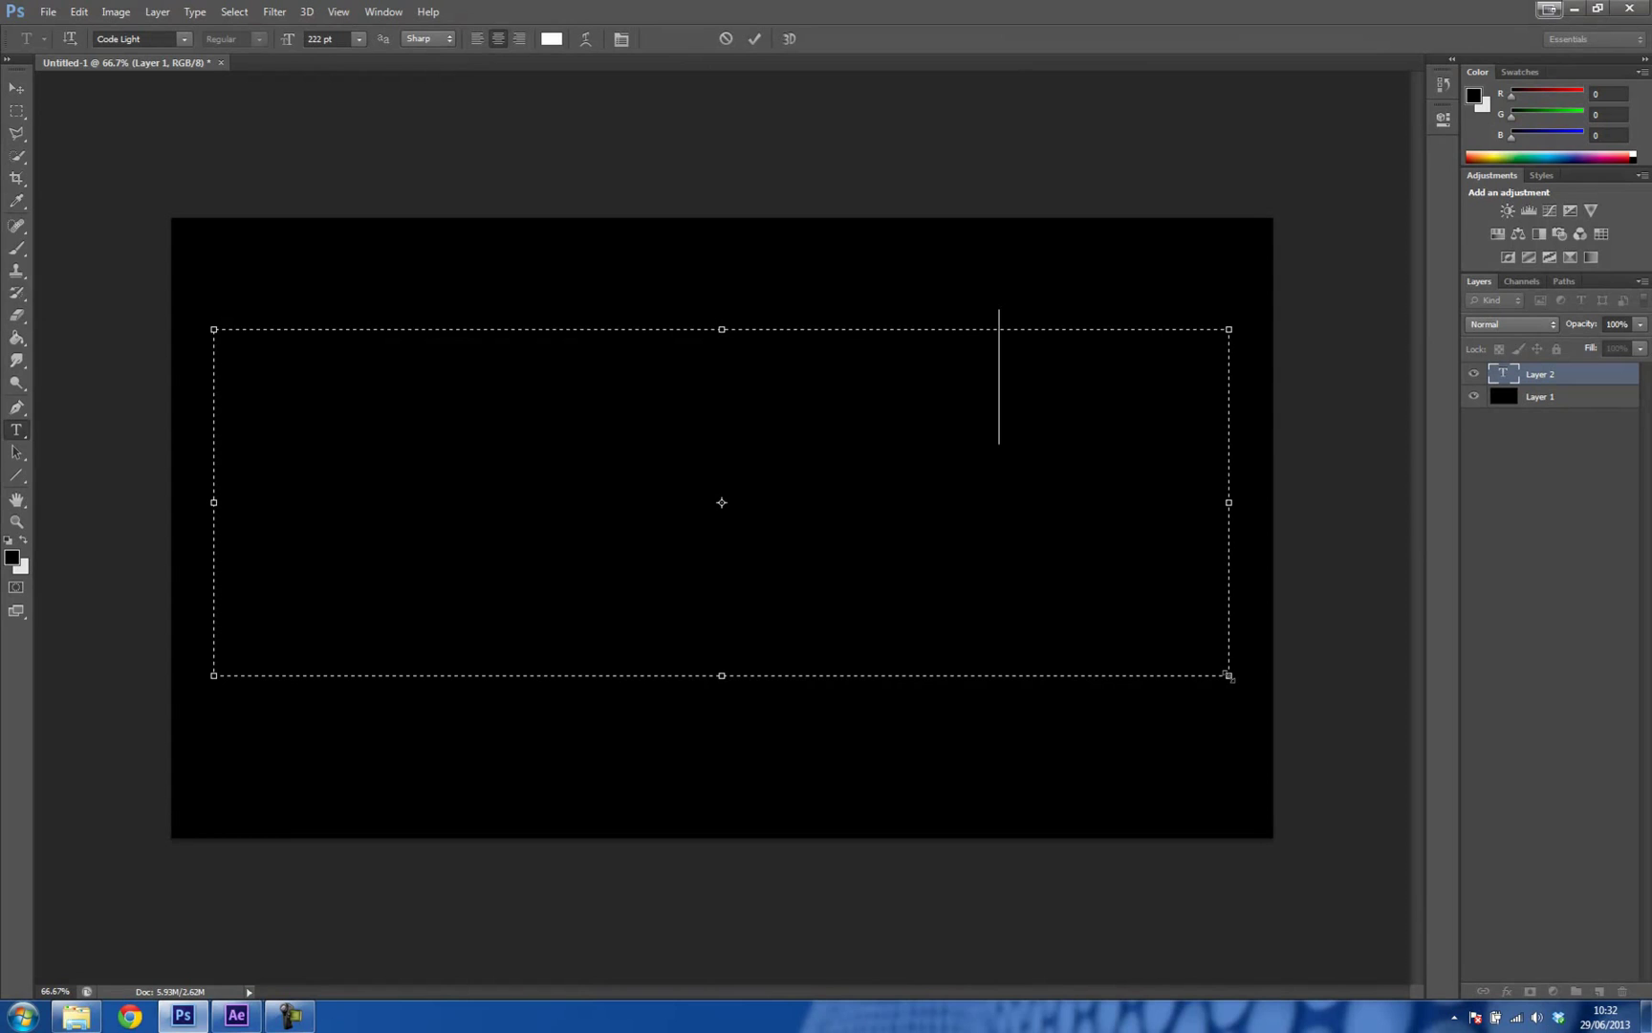
key("Return")
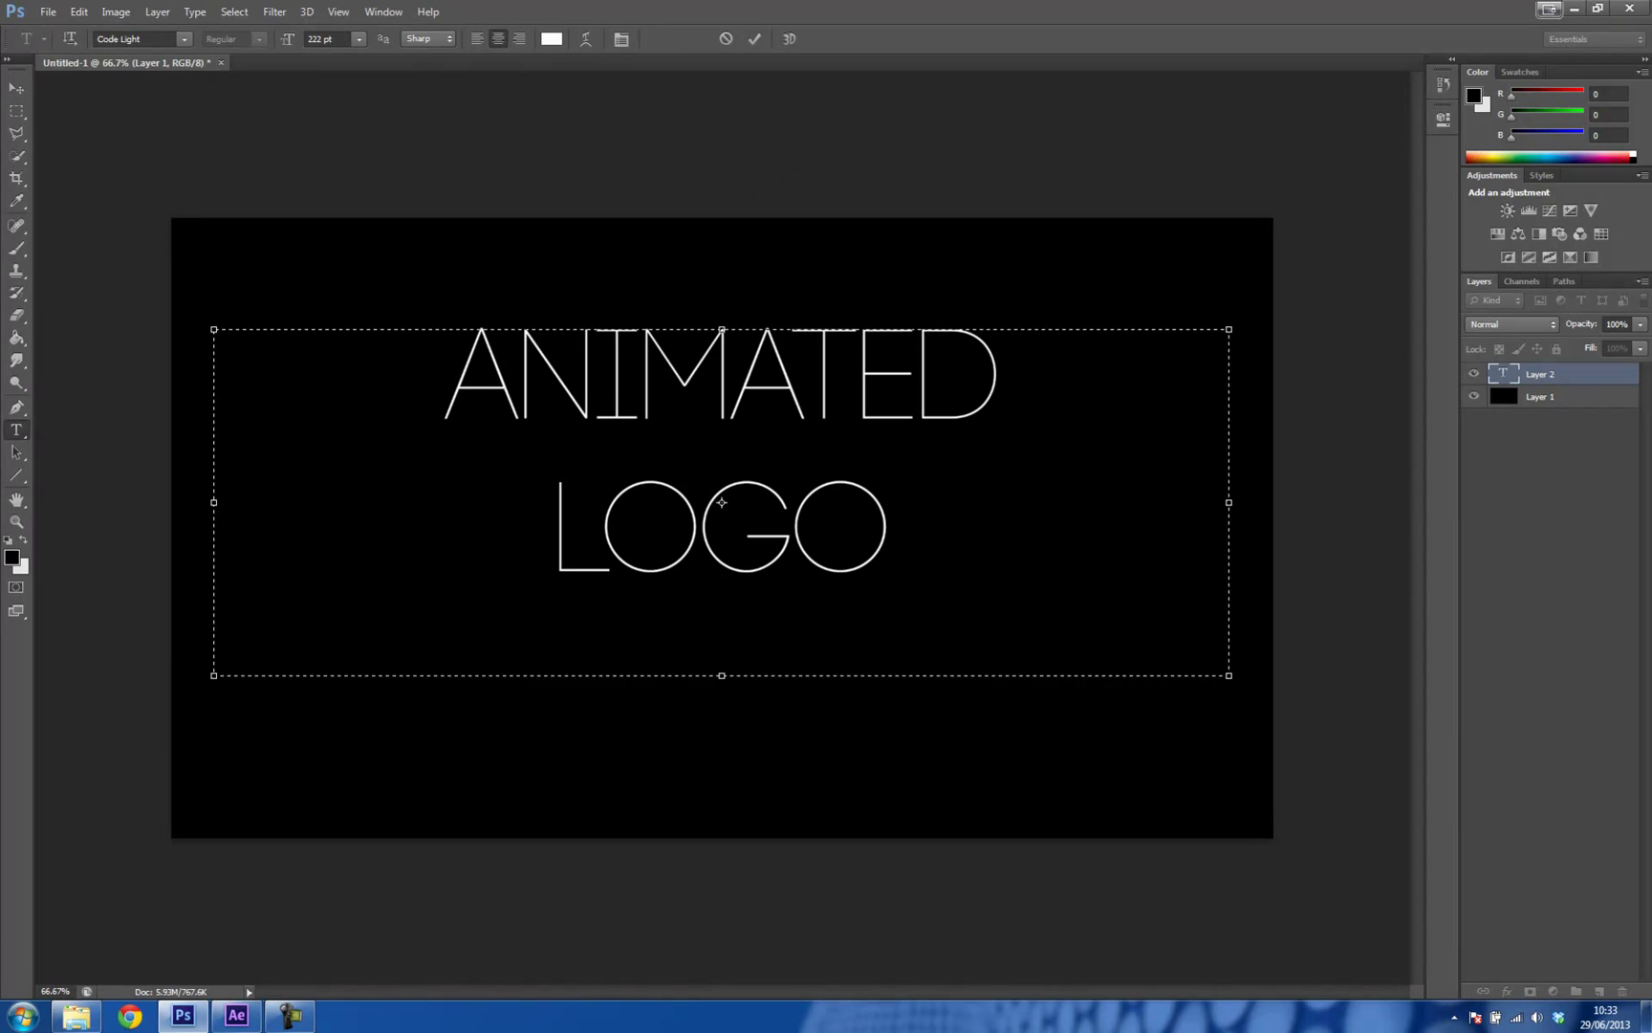
left_click(17, 89)
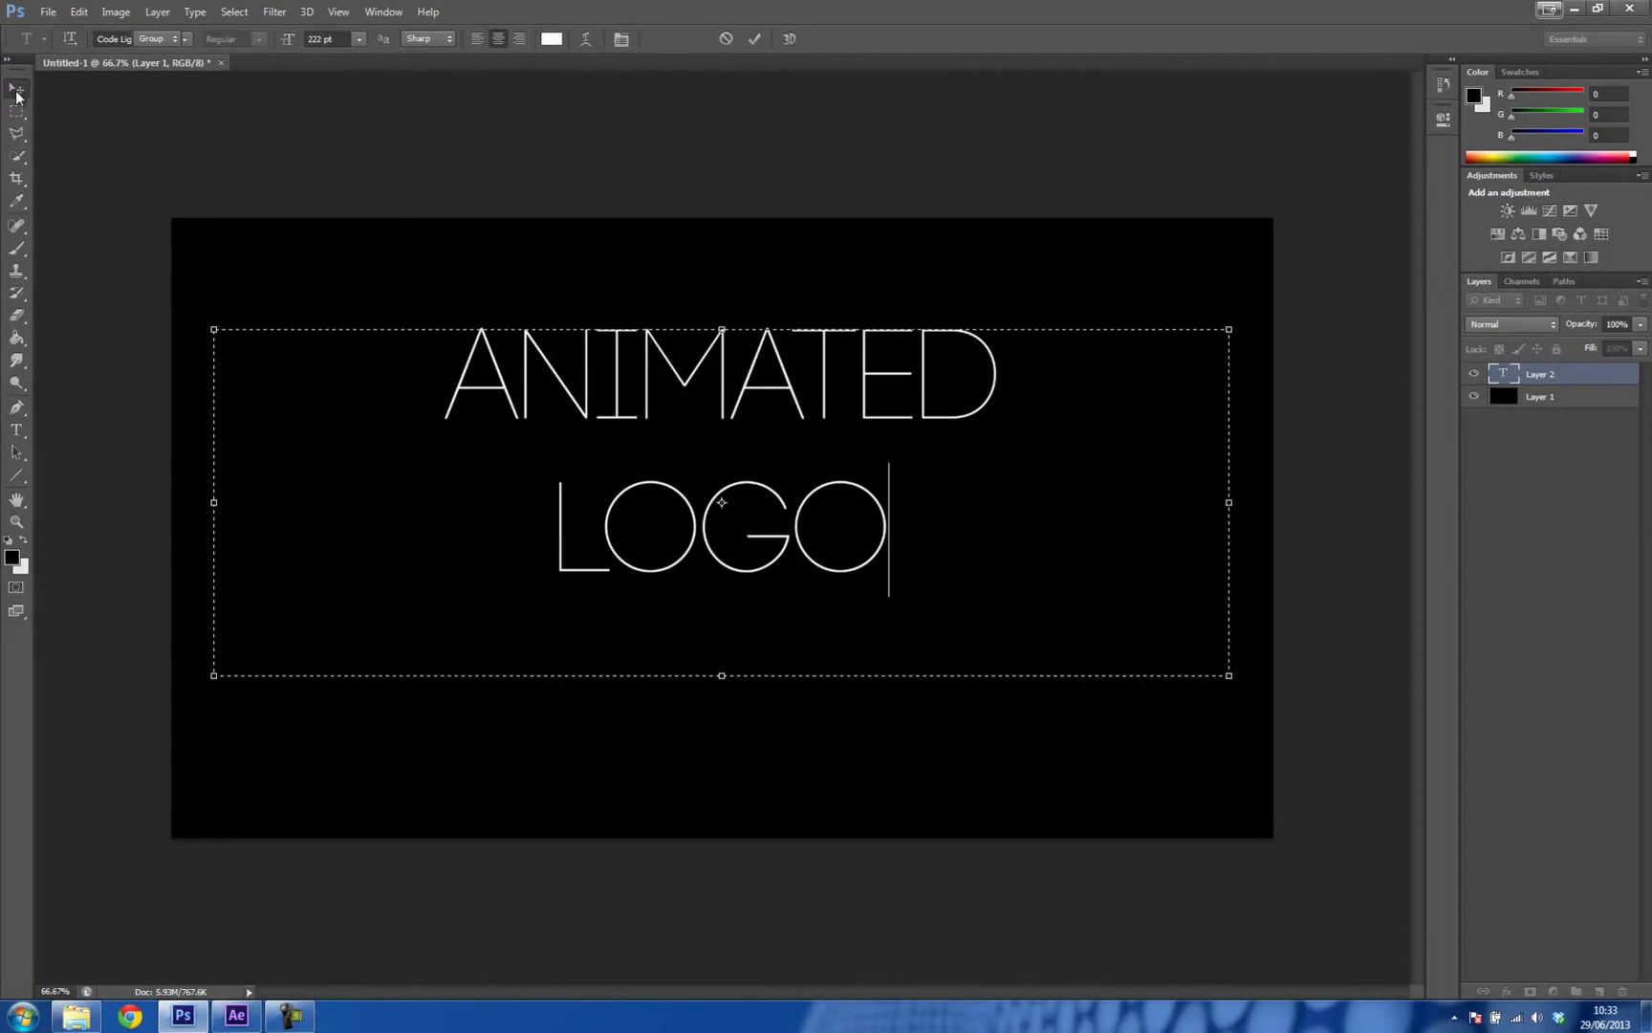
left_click_drag(712, 566, 707, 622)
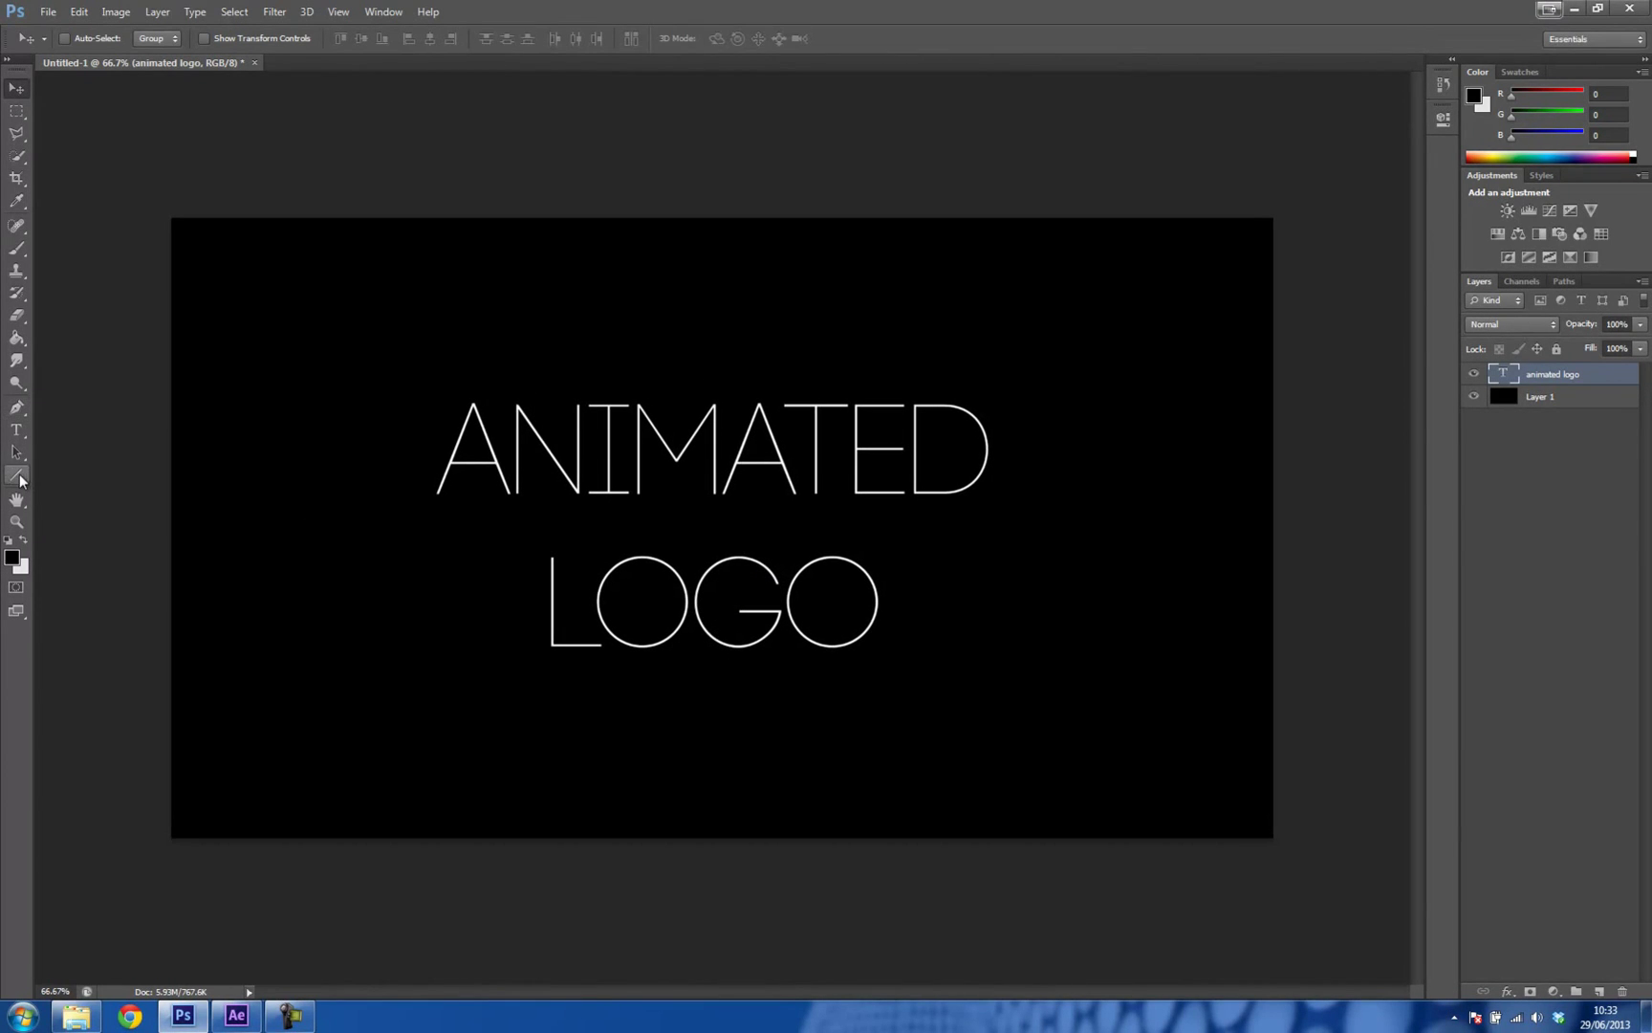
Step: Draw a horizontal line between ANIMATED and LOGO and give it a white fill
left_click(19, 474)
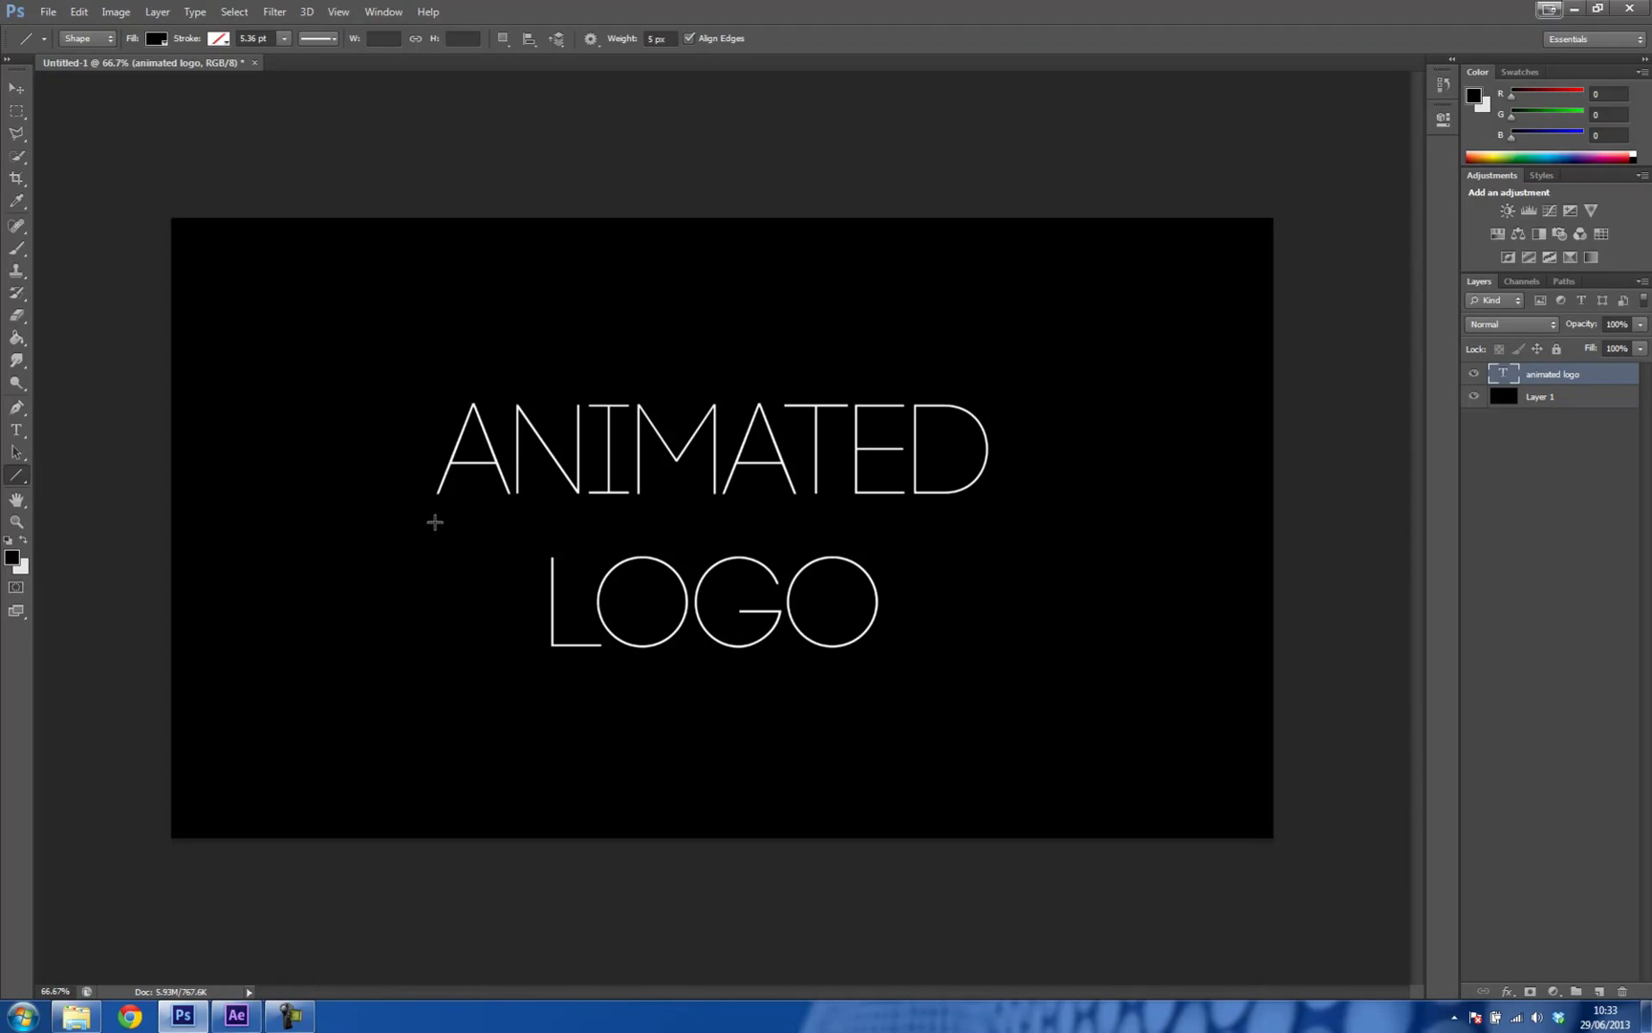
left_click_drag(434, 522, 986, 522)
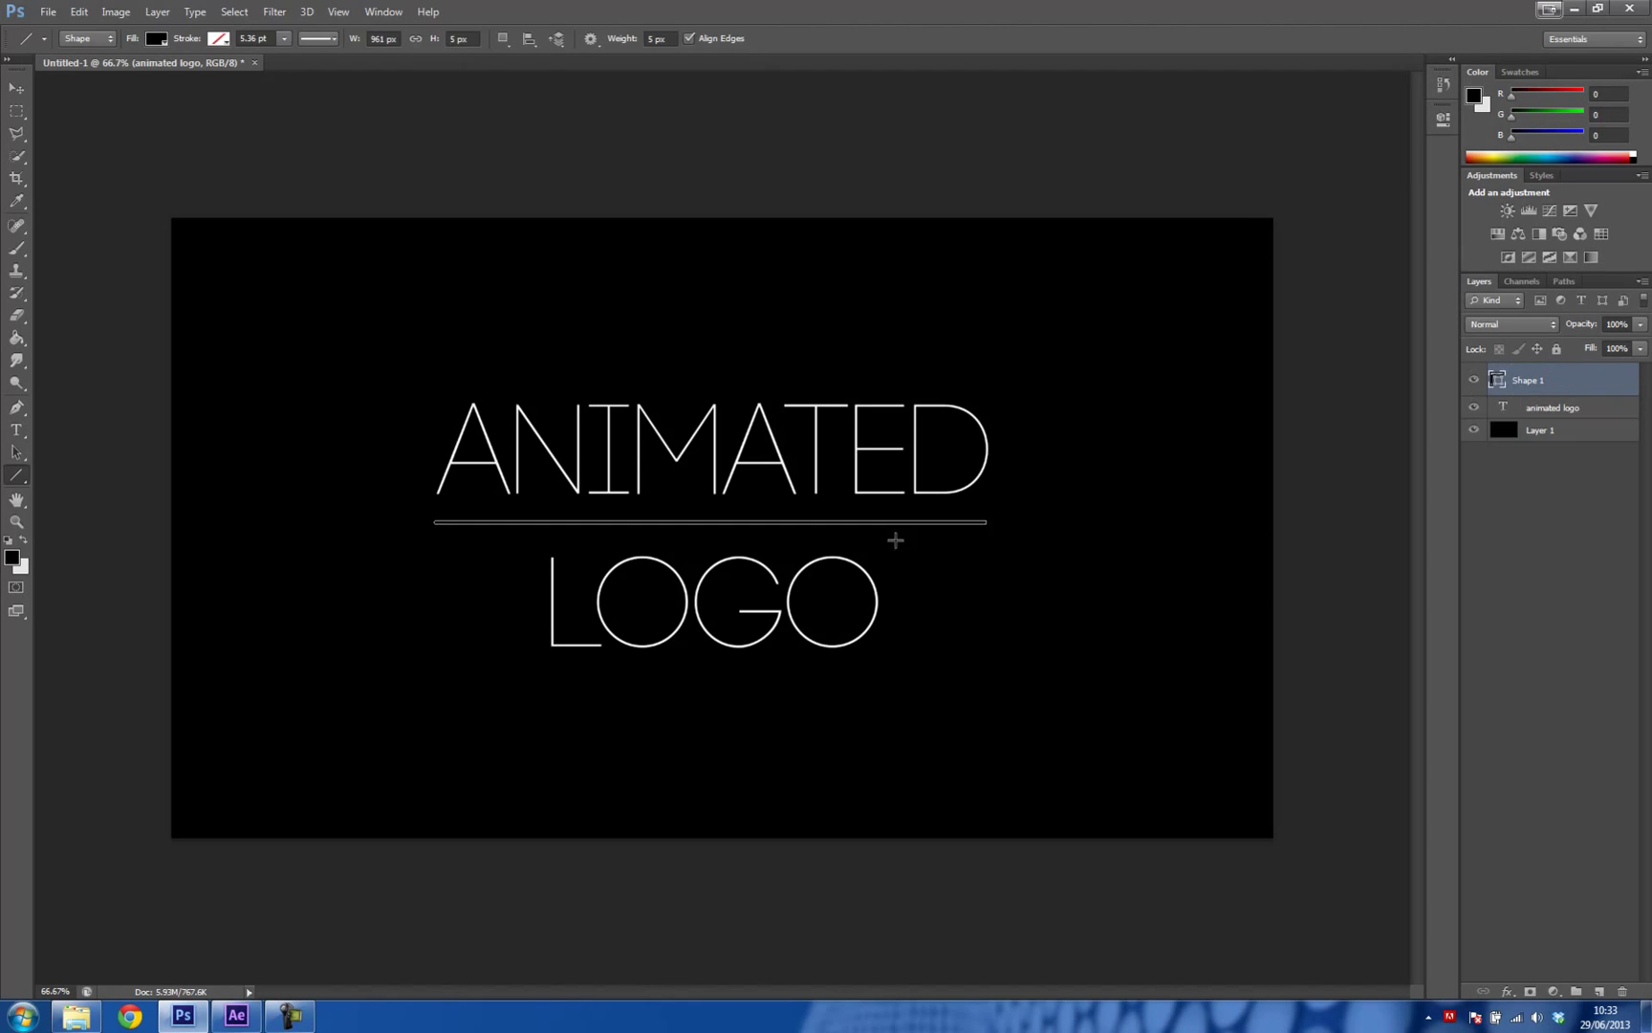
left_click(153, 38)
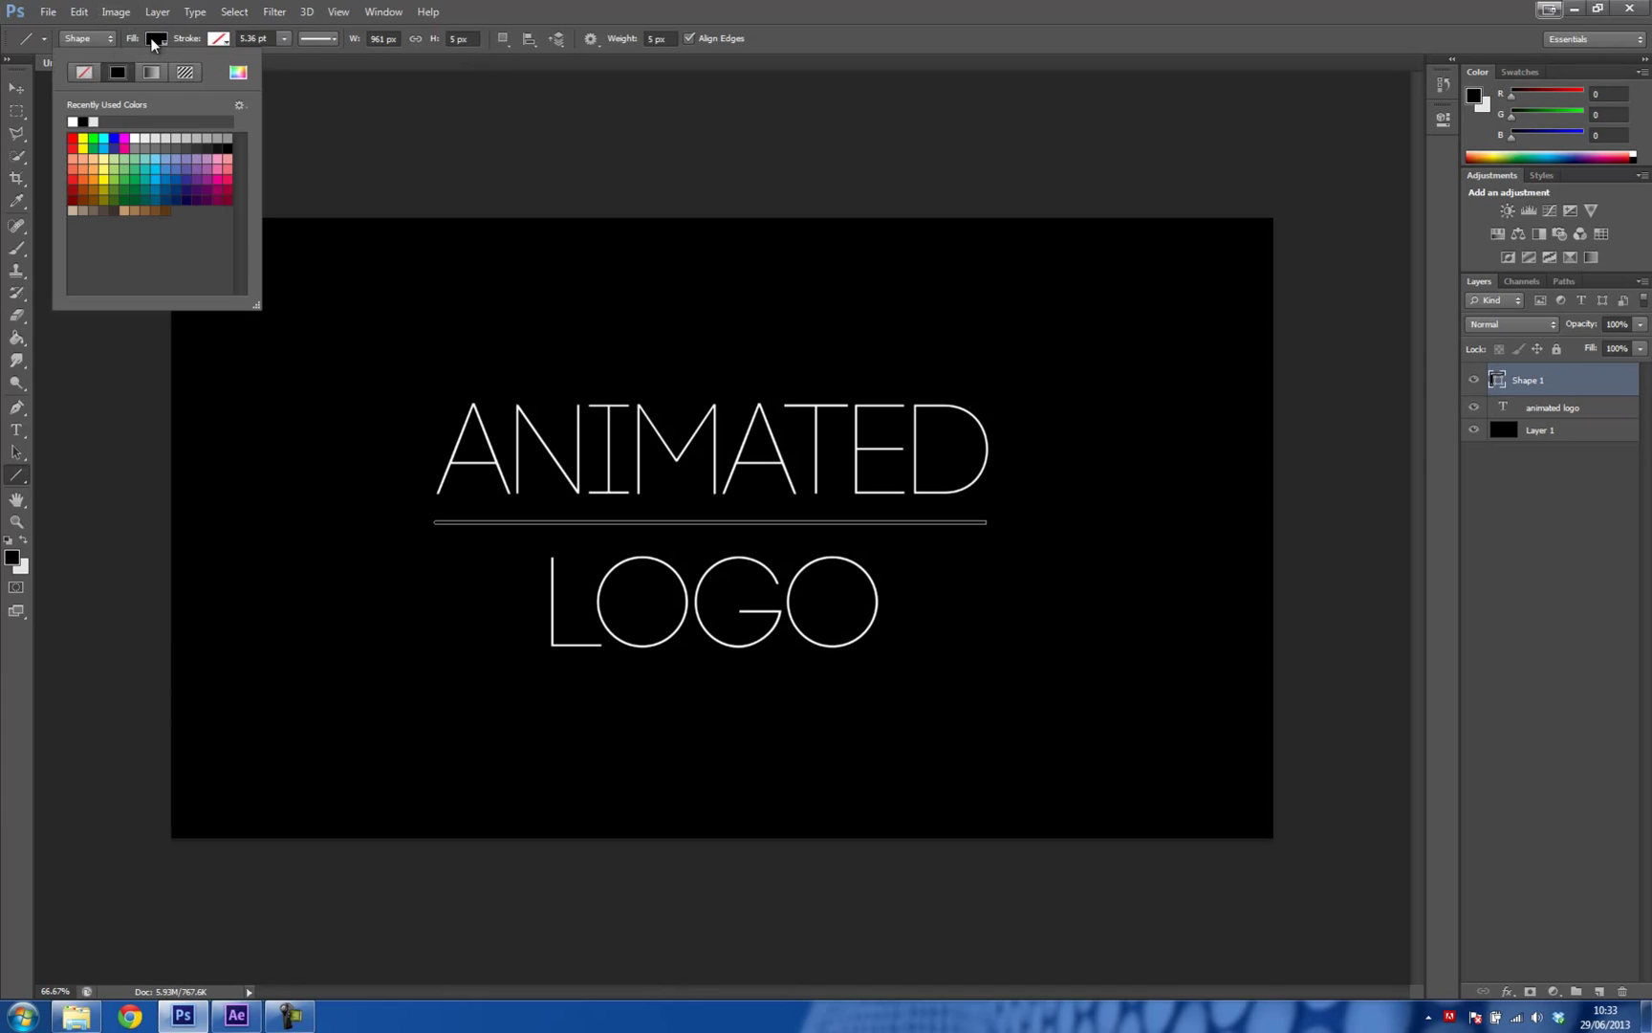
left_click(134, 138)
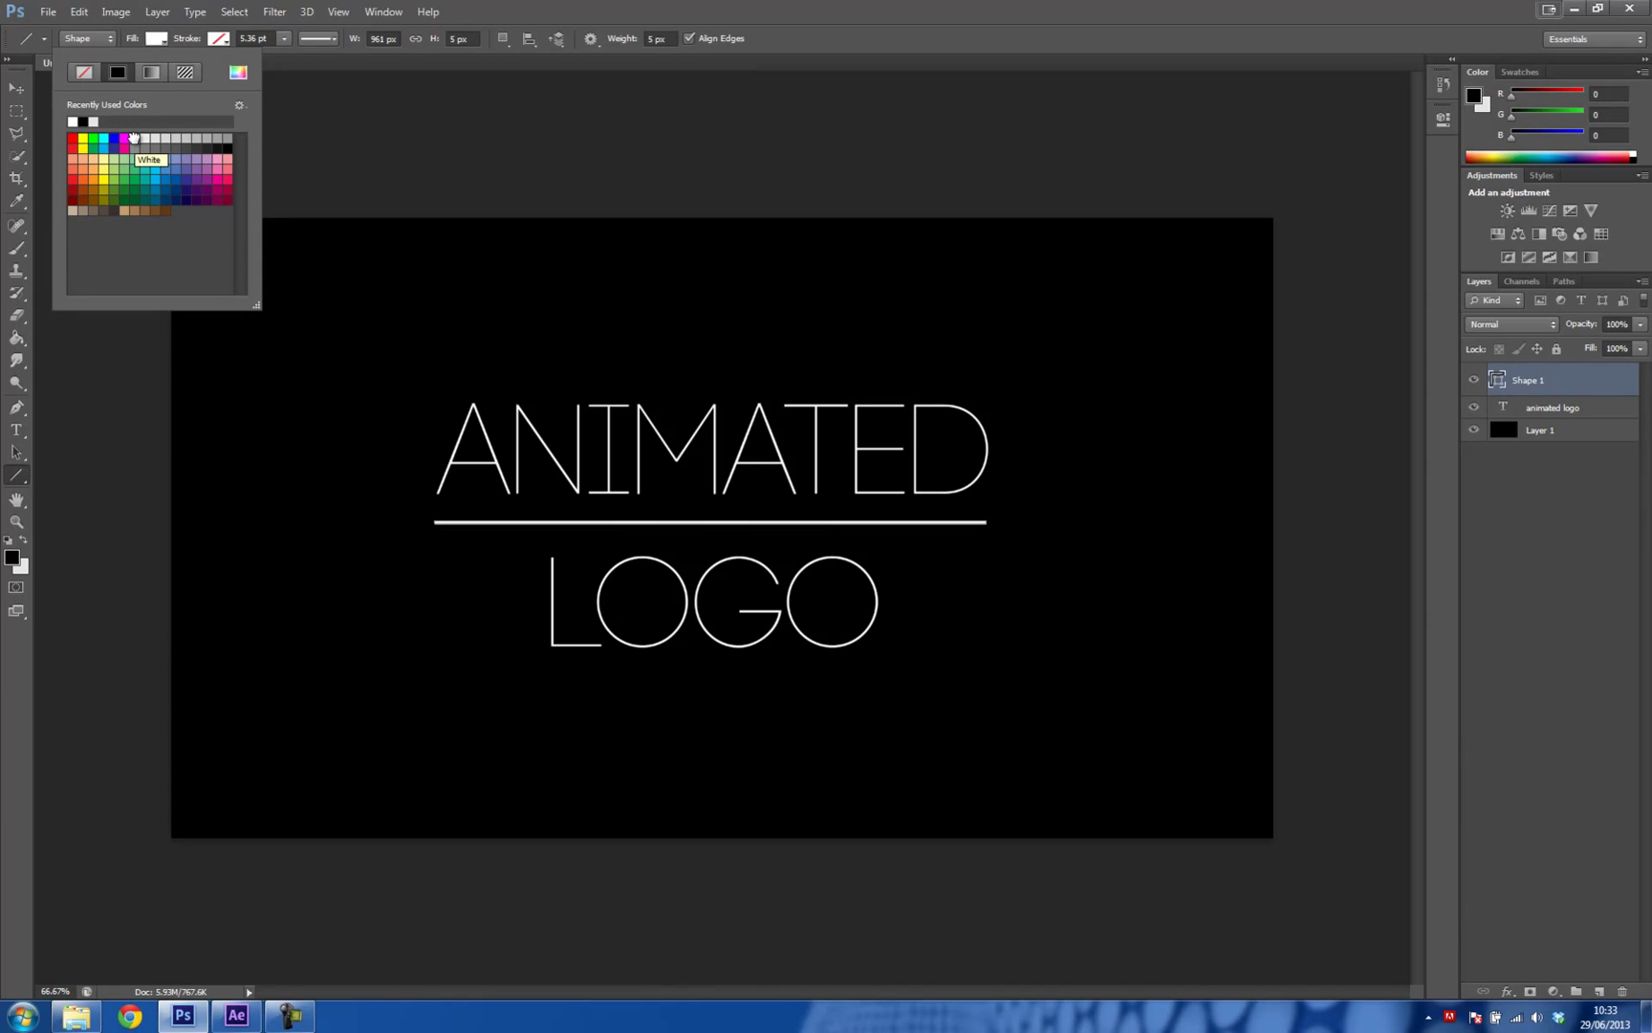
left_click(84, 59)
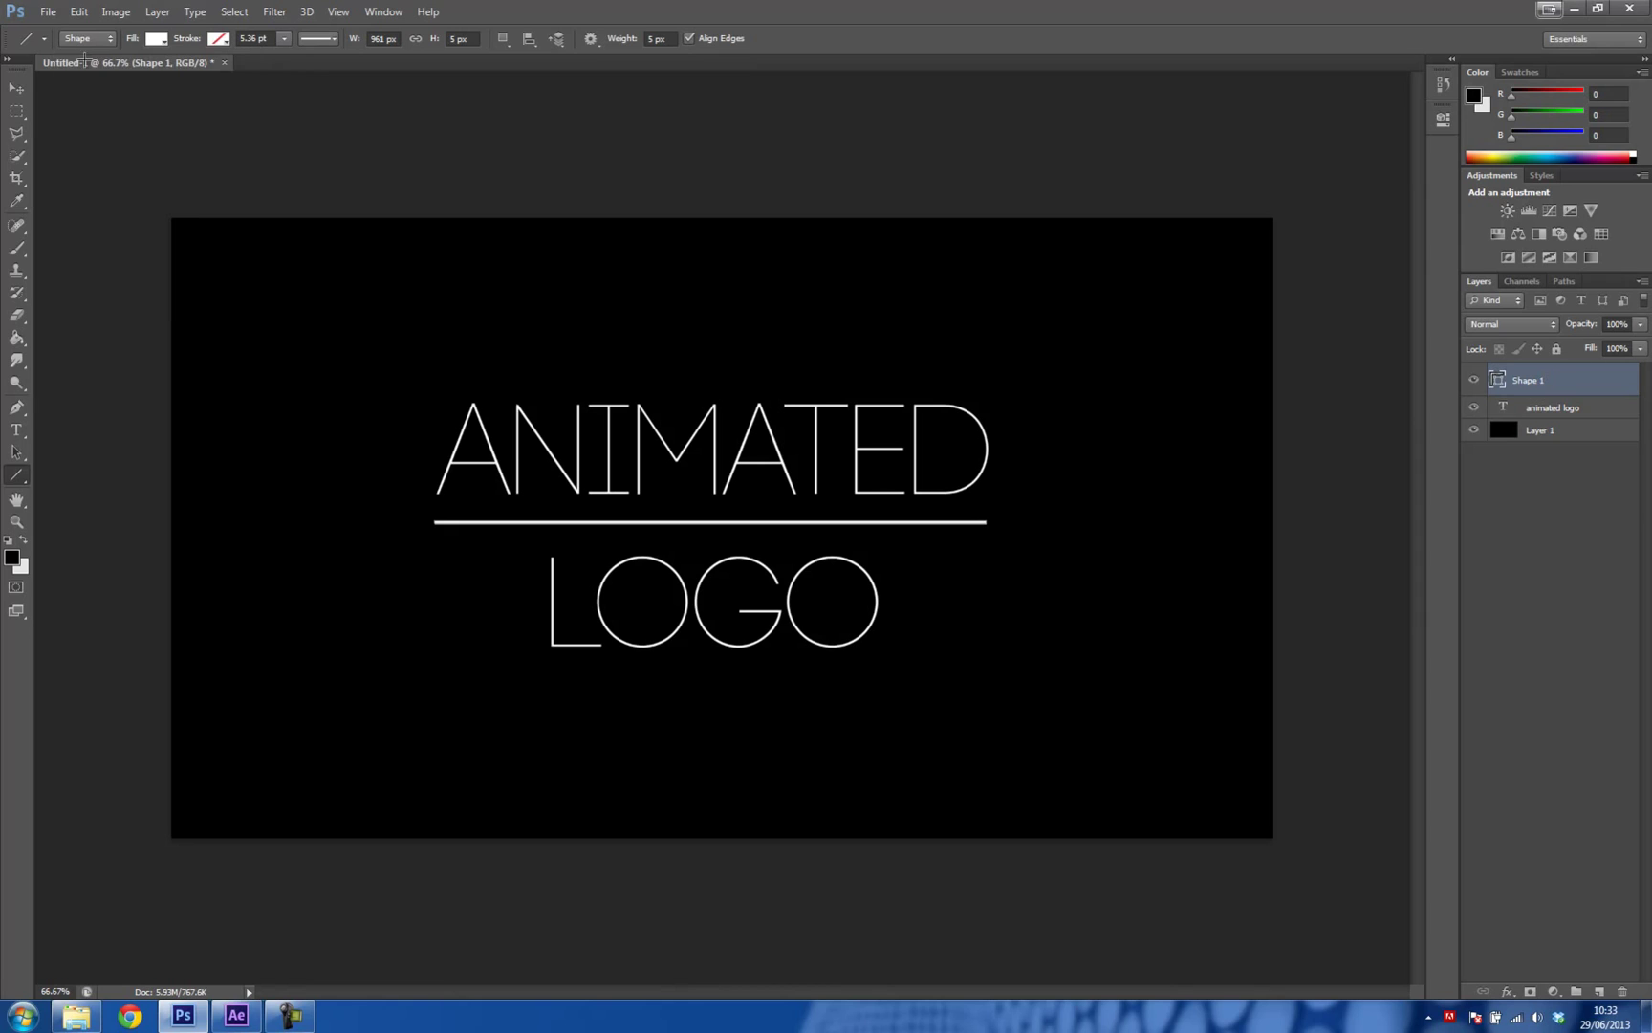
left_click(17, 88)
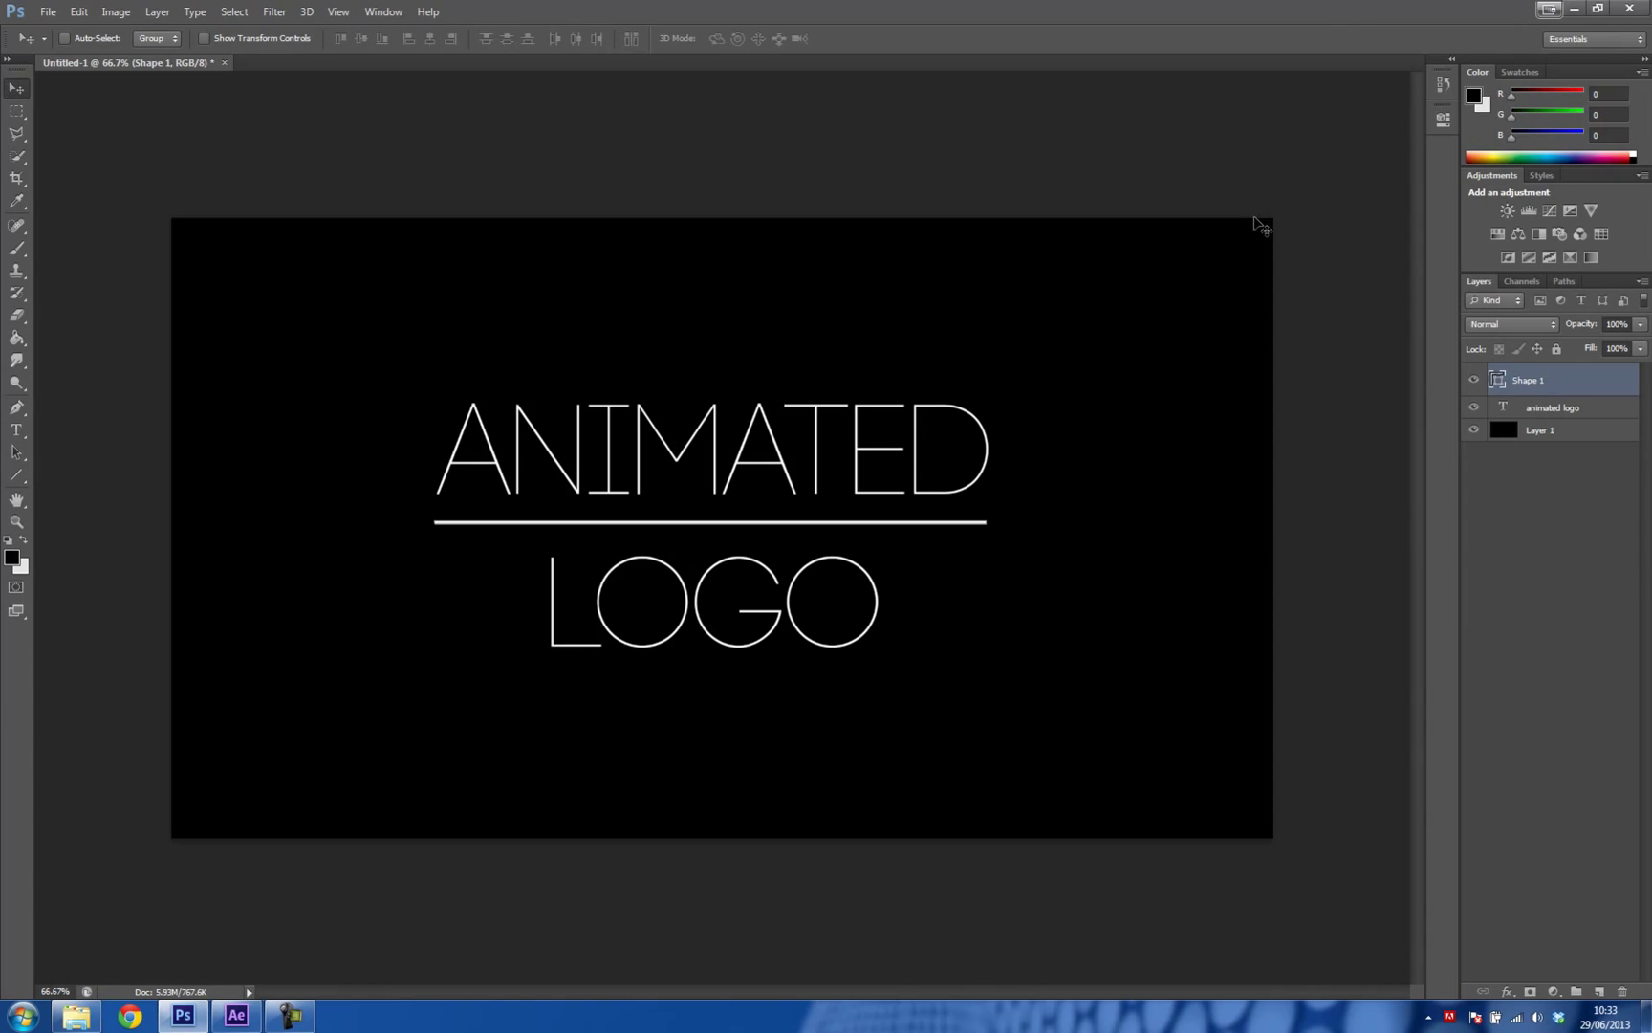
Step: Save the document as 'animated logo.psd' in Titles and headers, accepting Maximize Compatibility
left_click(45, 13)
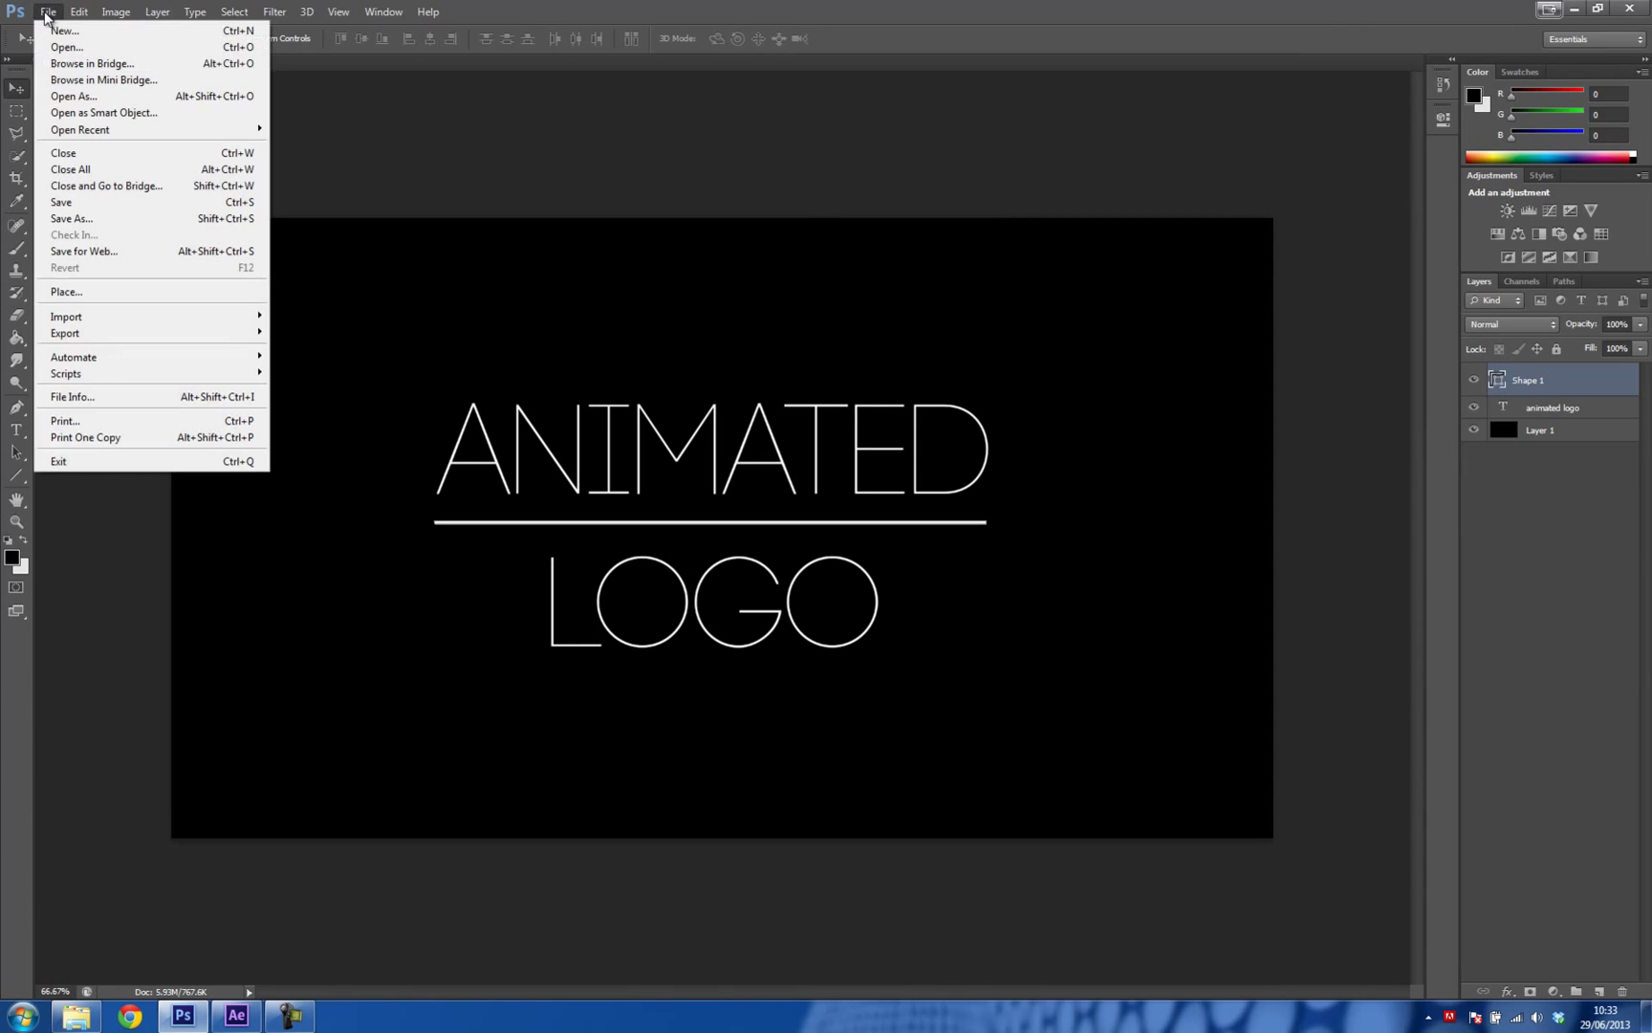
left_click(70, 219)
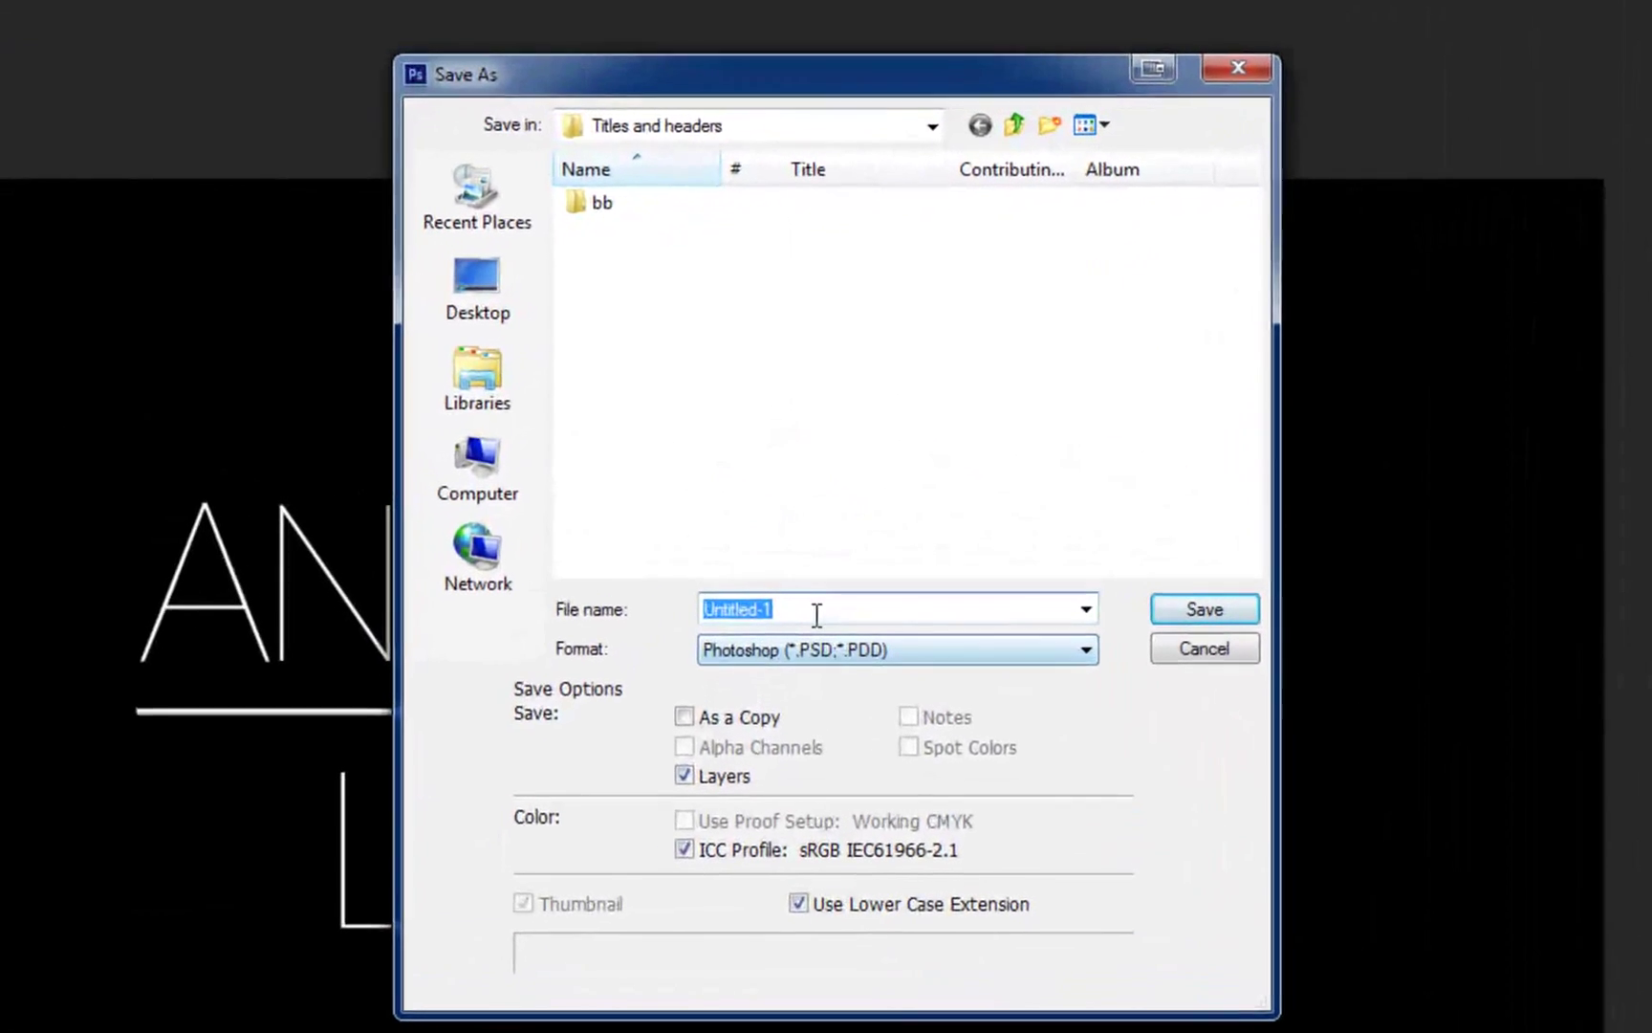
type("an")
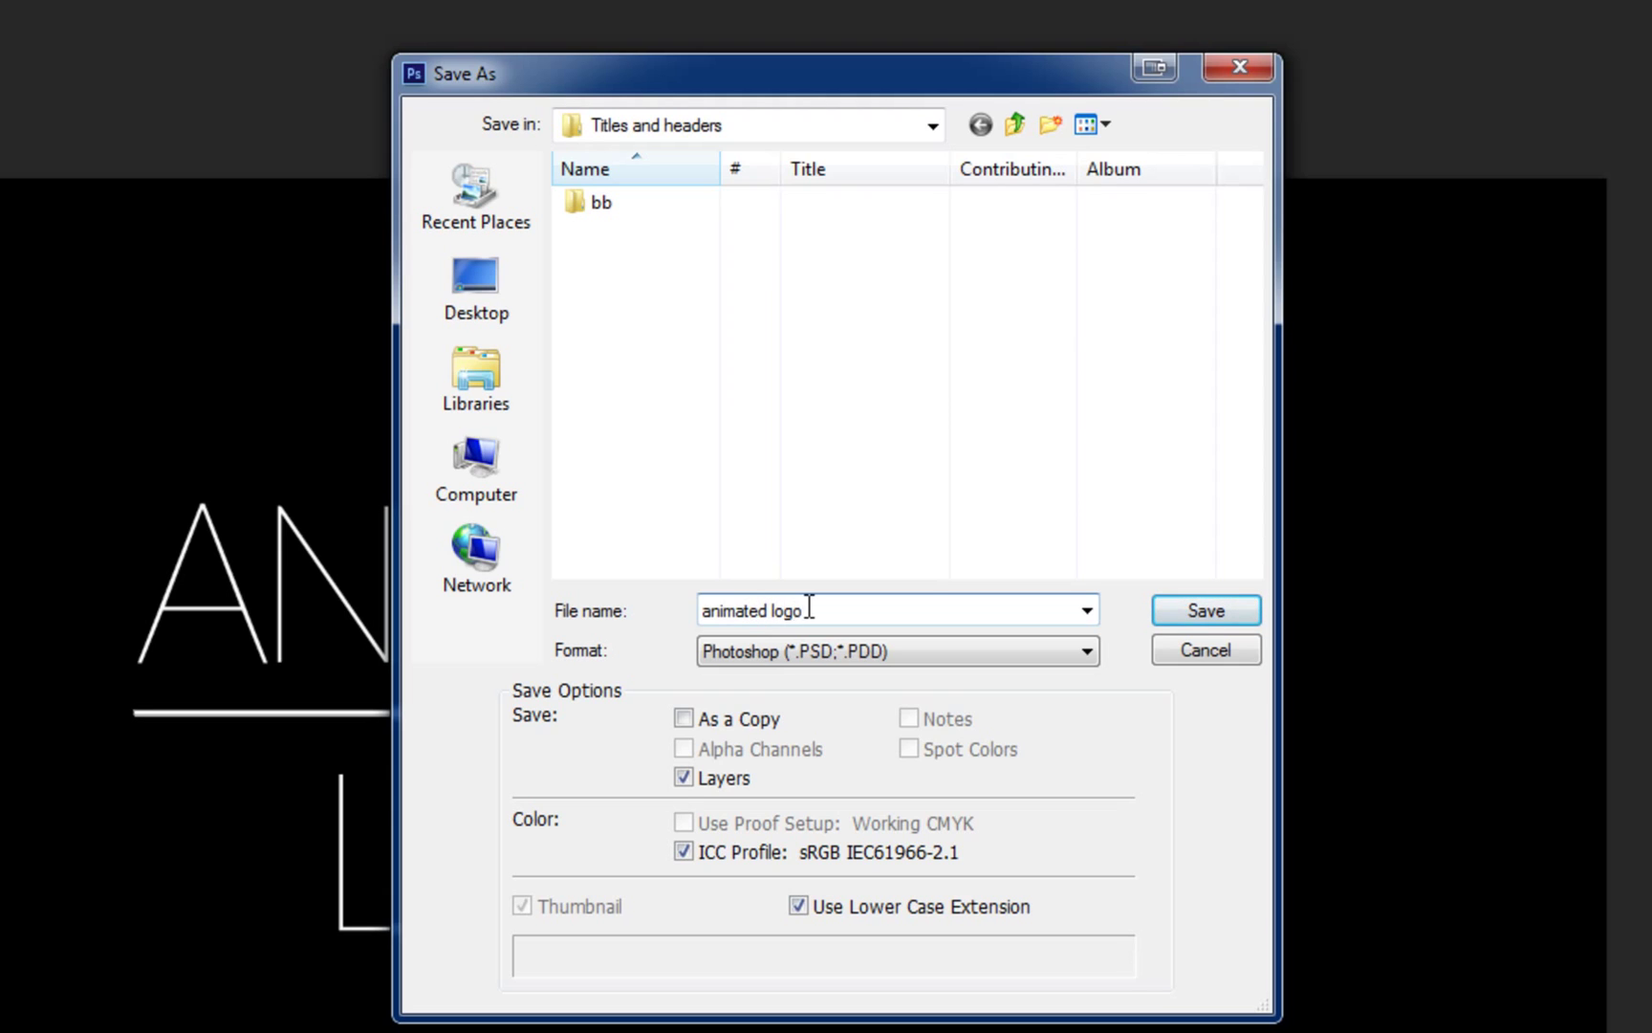
type("imated logo")
left_click(1192, 597)
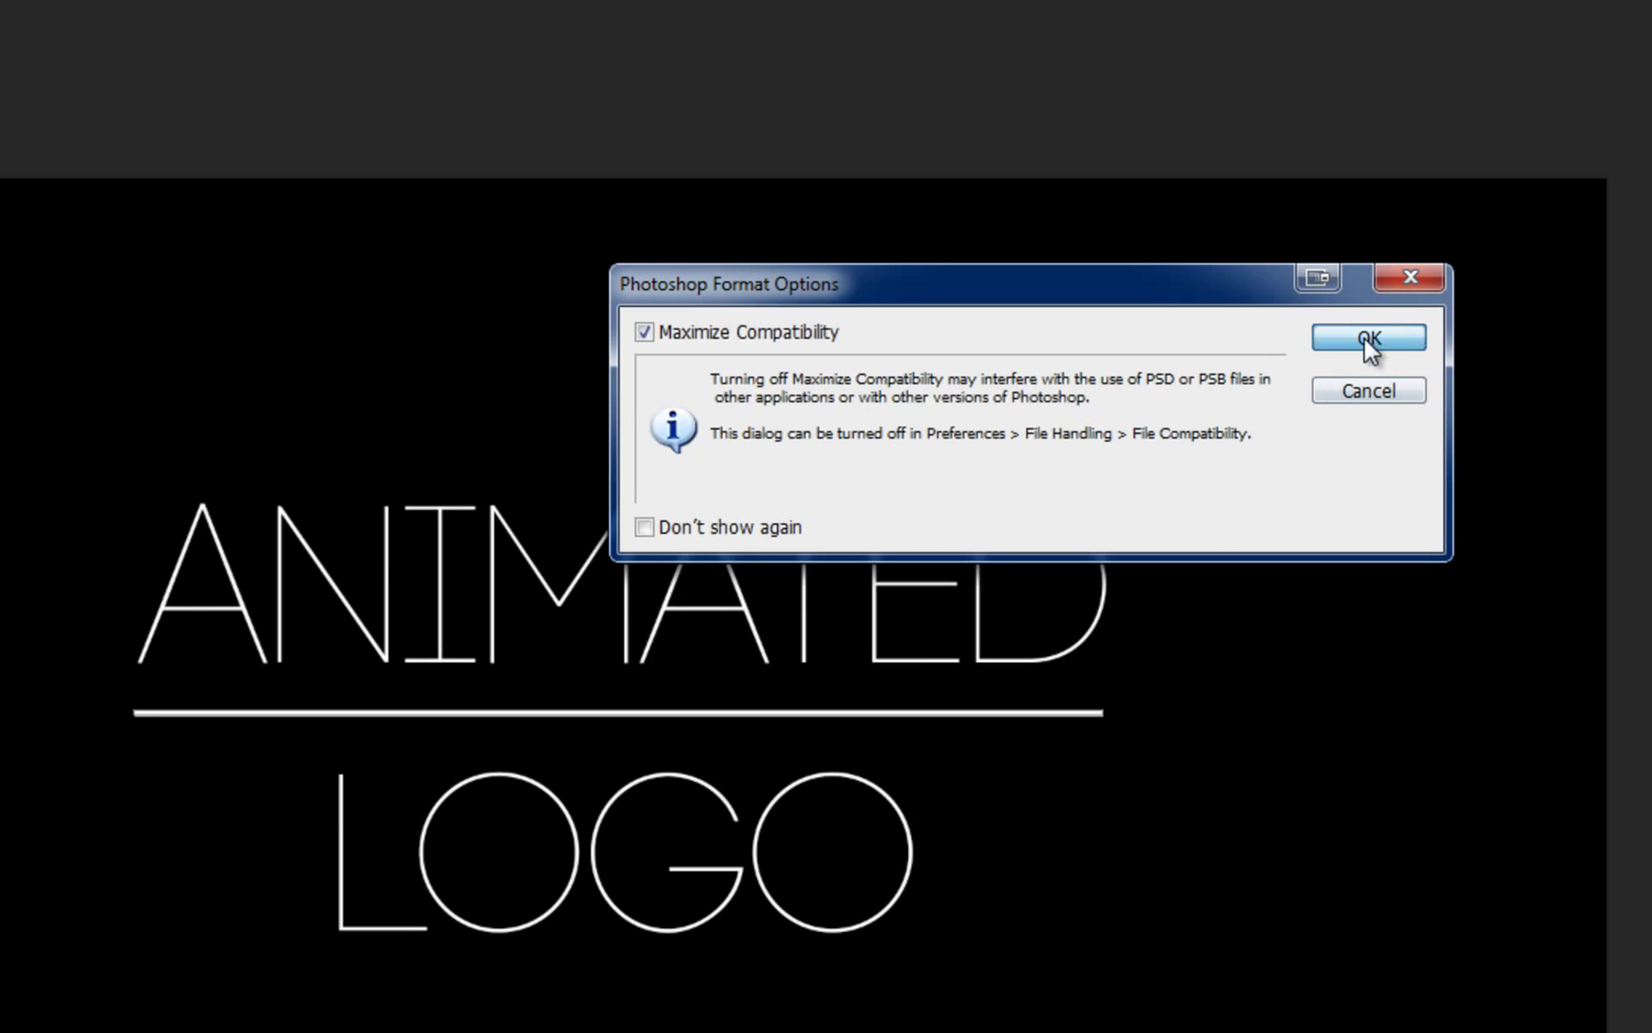
left_click(1369, 340)
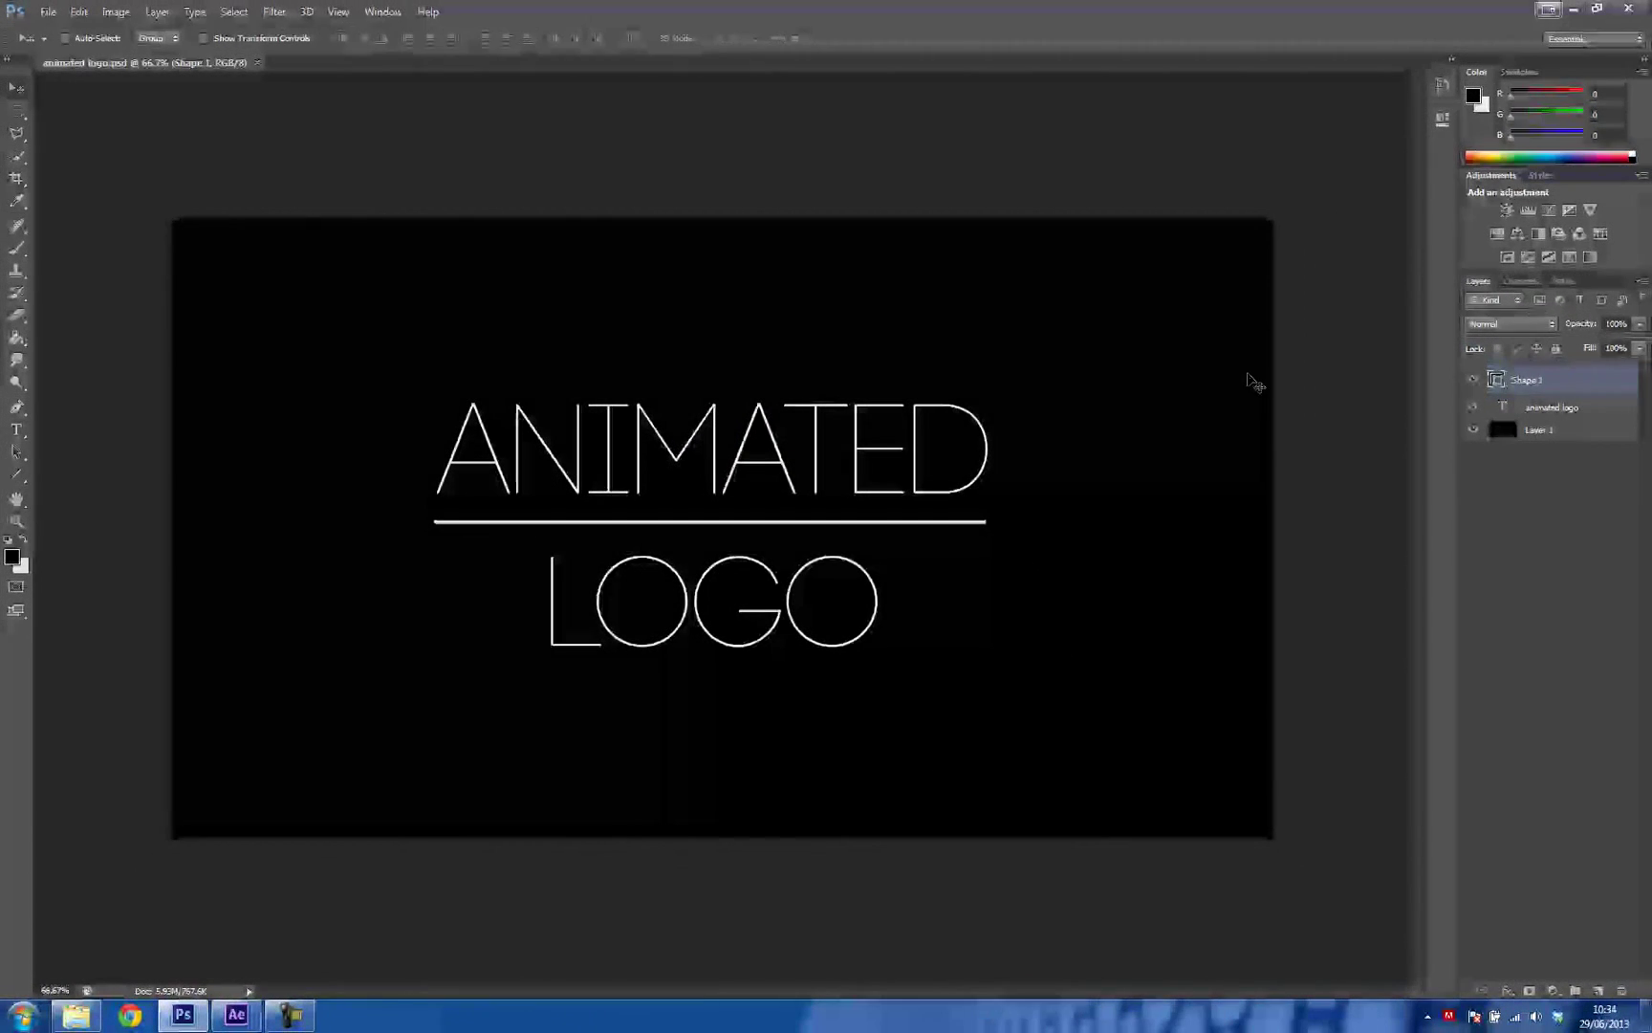
Step: Bring After Effects forward and drag animated logo.psd from Windows Explorer into its Project panel
right_click(184, 1011)
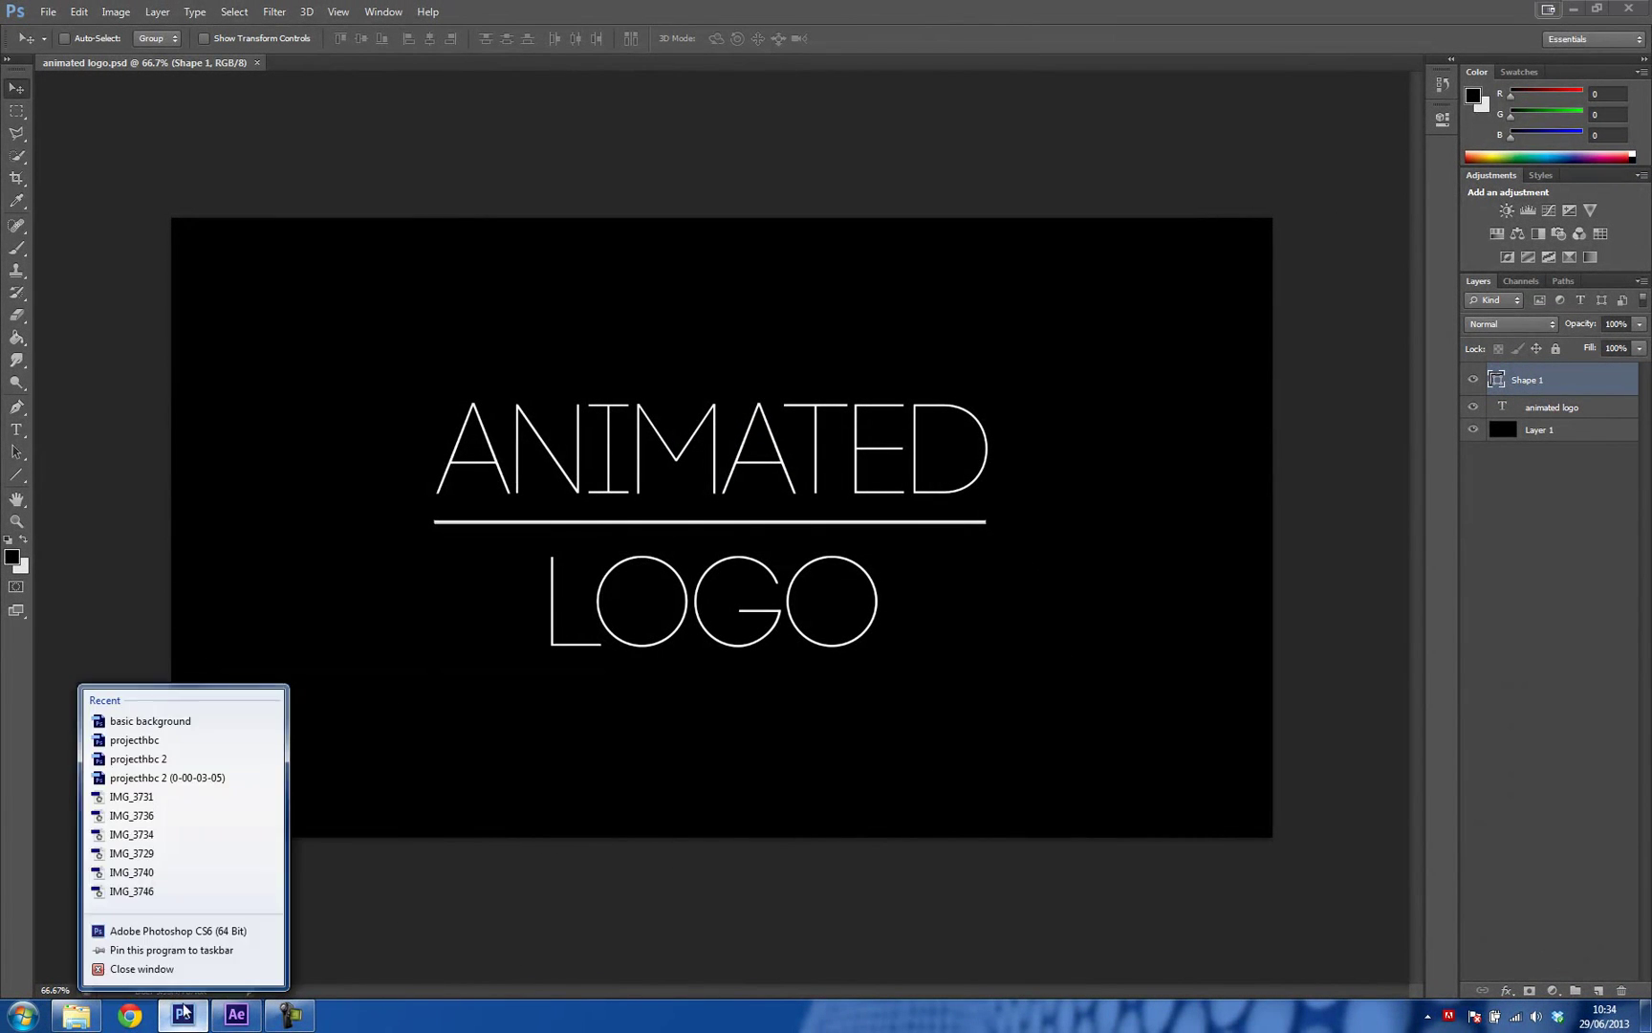
left_click(237, 1015)
left_click(239, 1017)
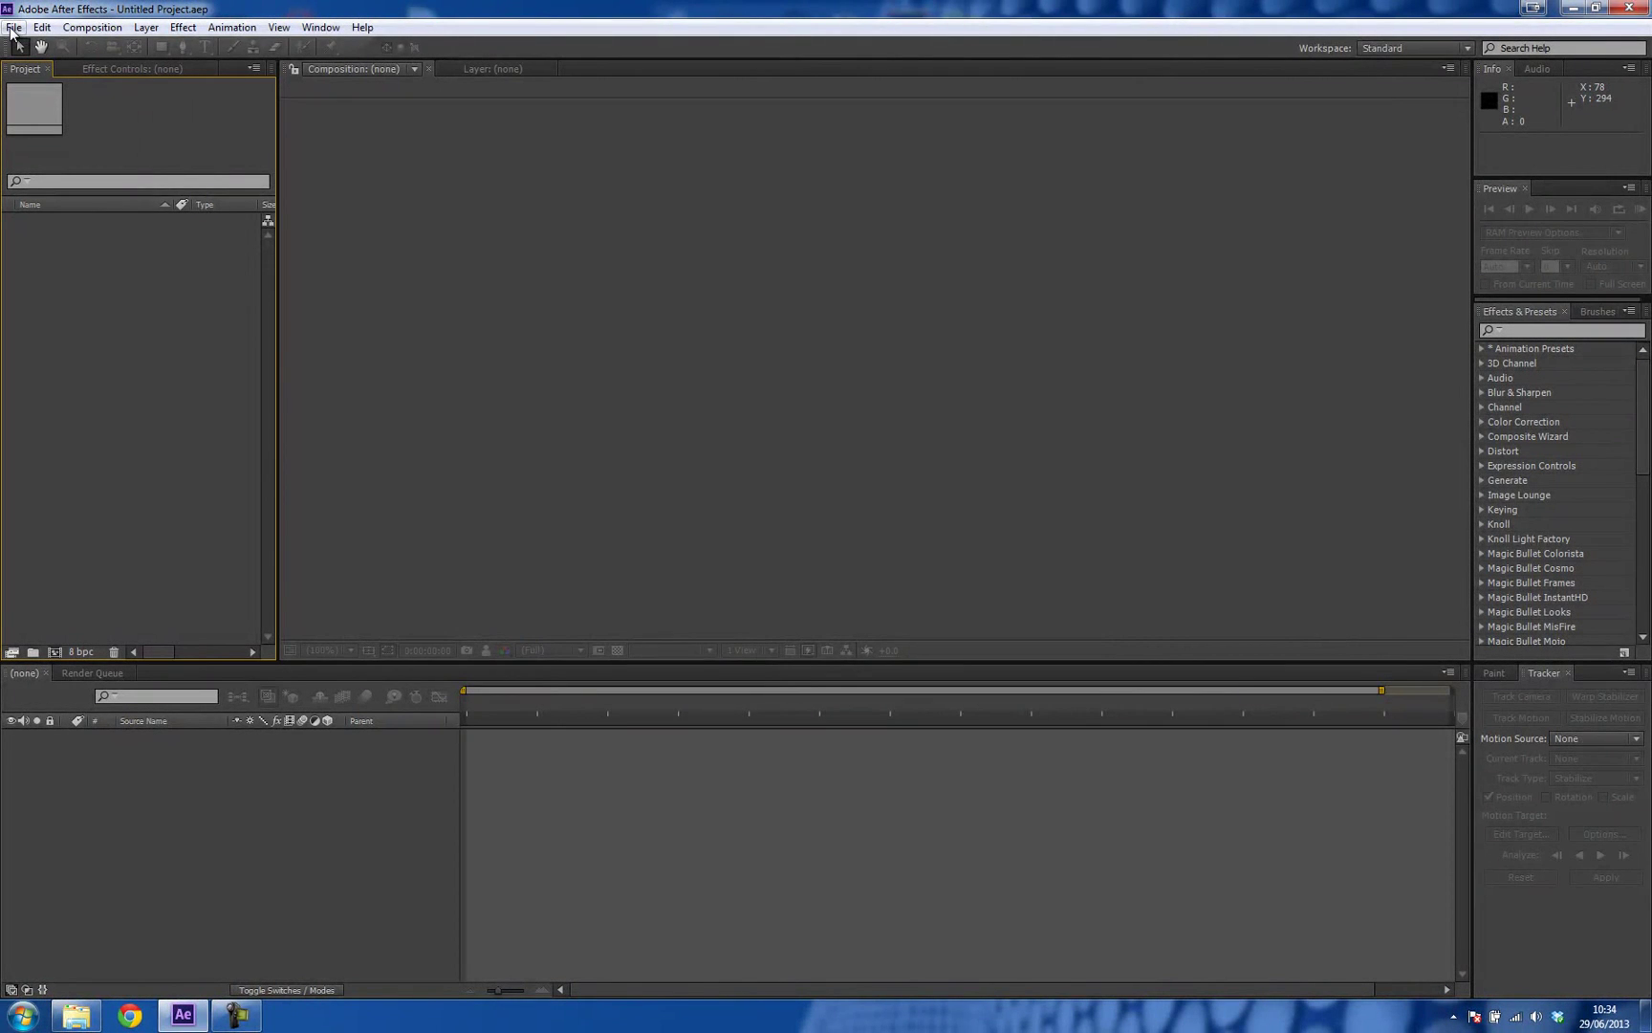
left_click(77, 1016)
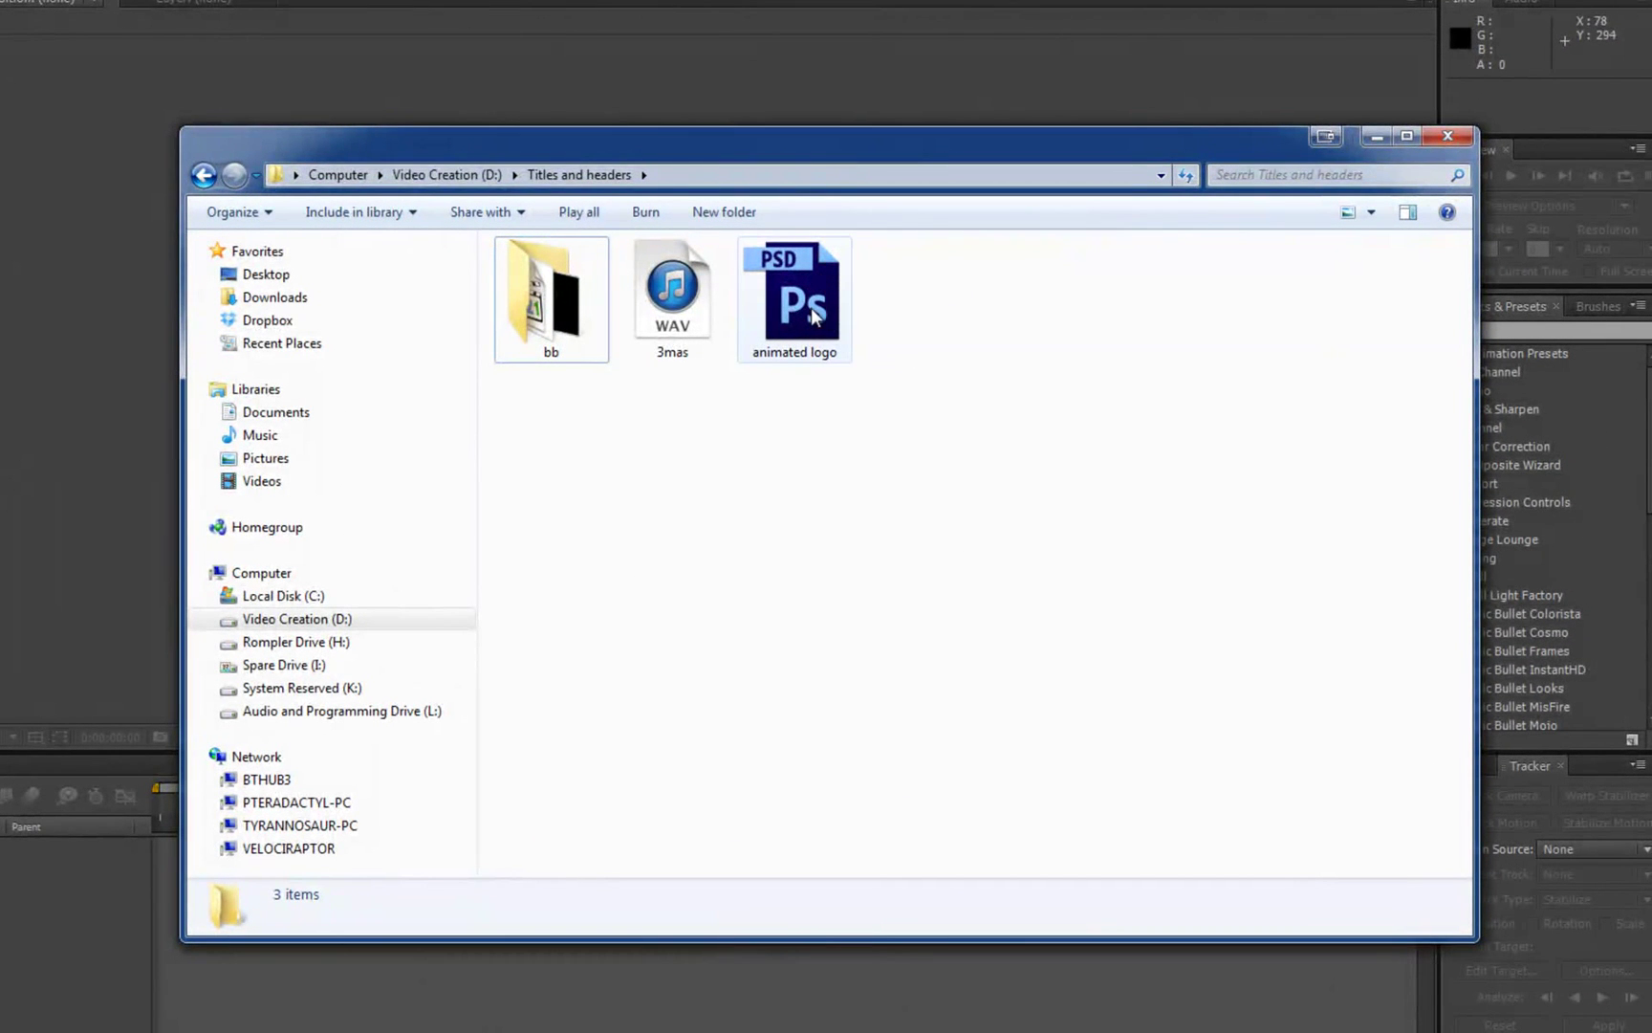
left_click_drag(811, 316, 92, 323)
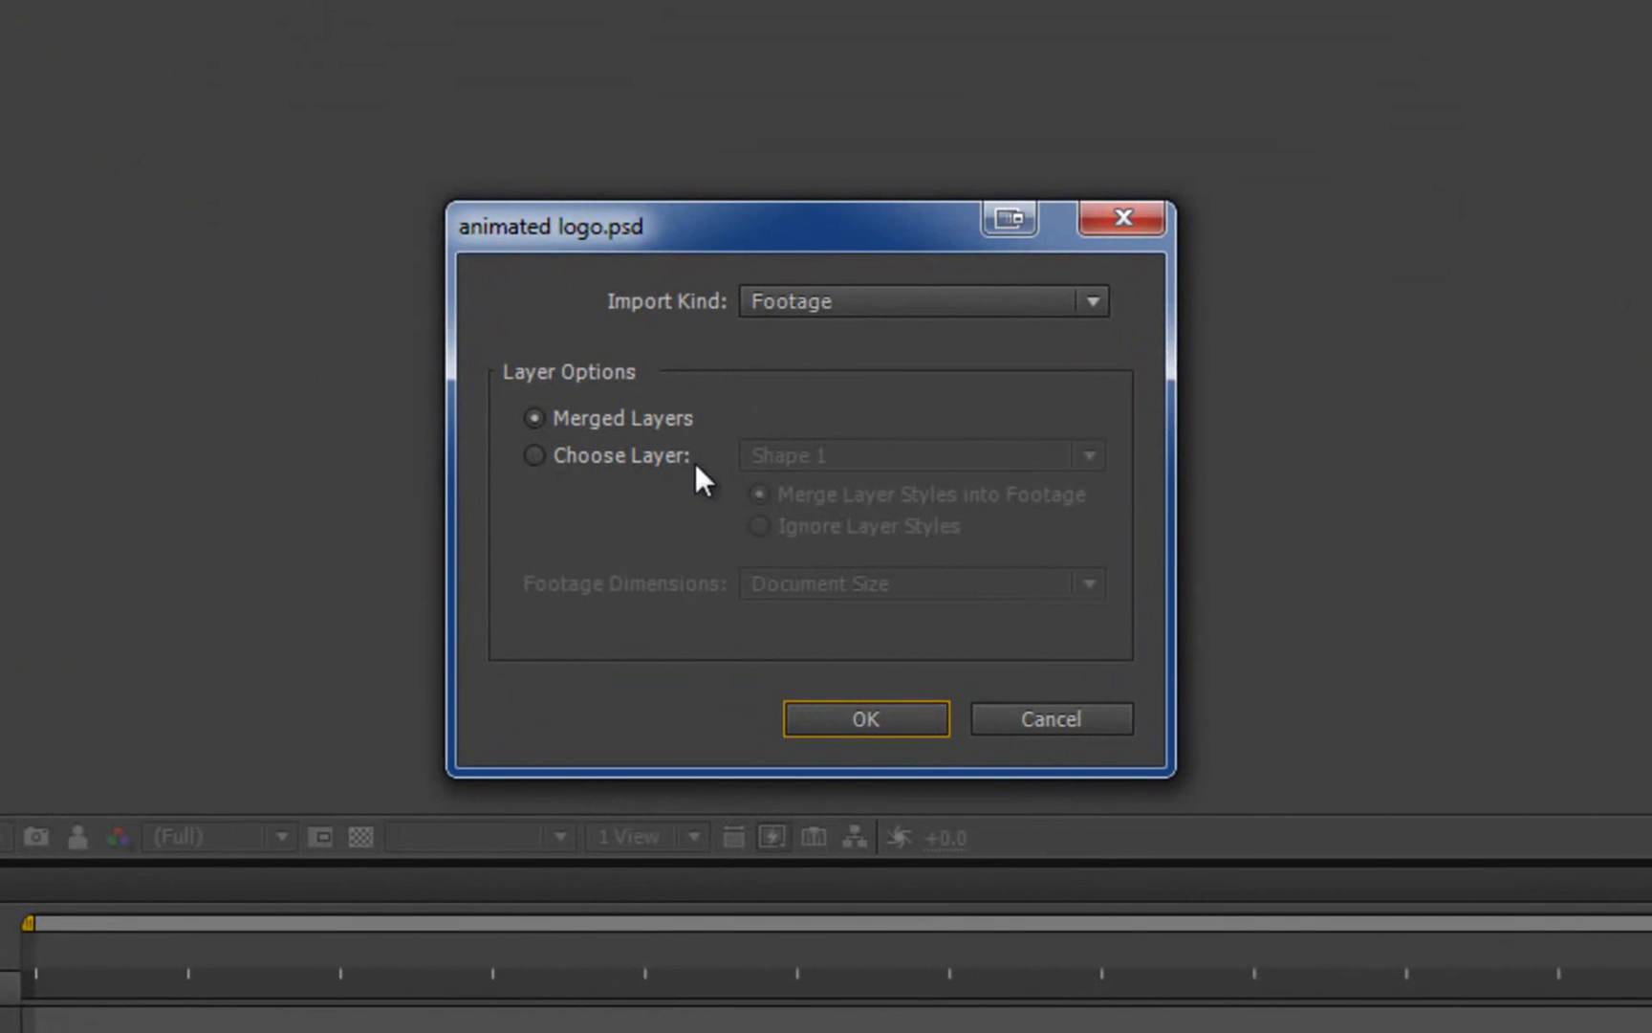
Step: Import animated logo.psd as merged-layer footage and build a composition from it
left_click(880, 717)
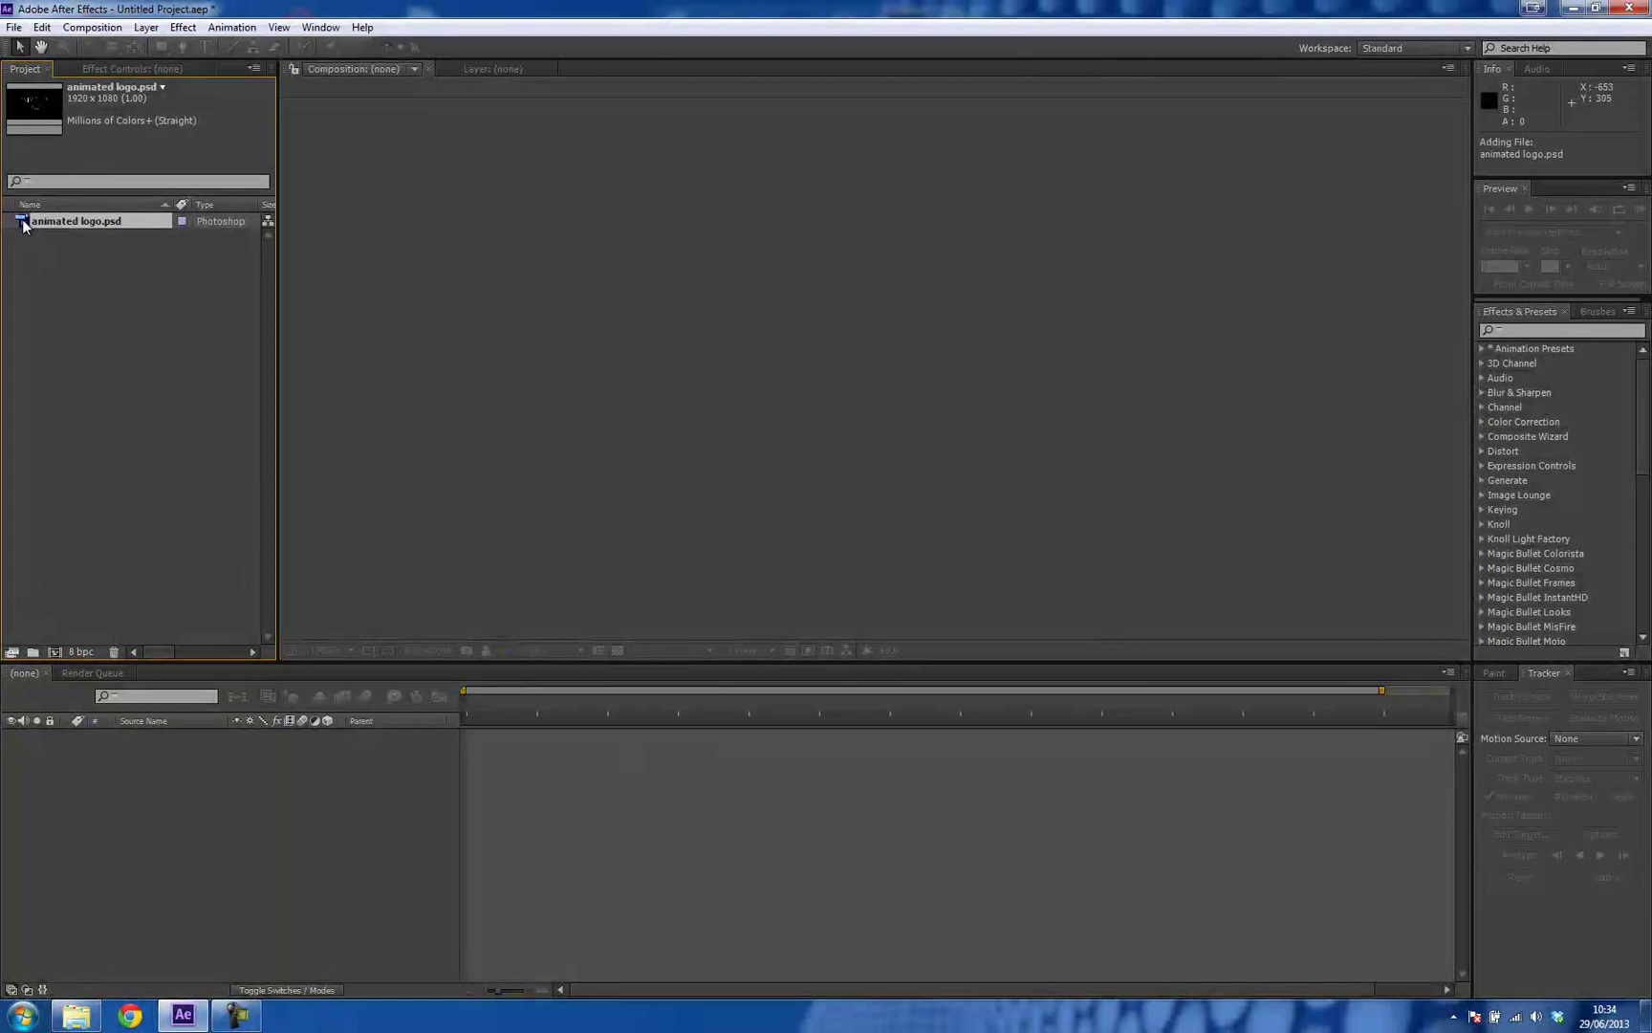
left_click_drag(24, 225, 69, 585)
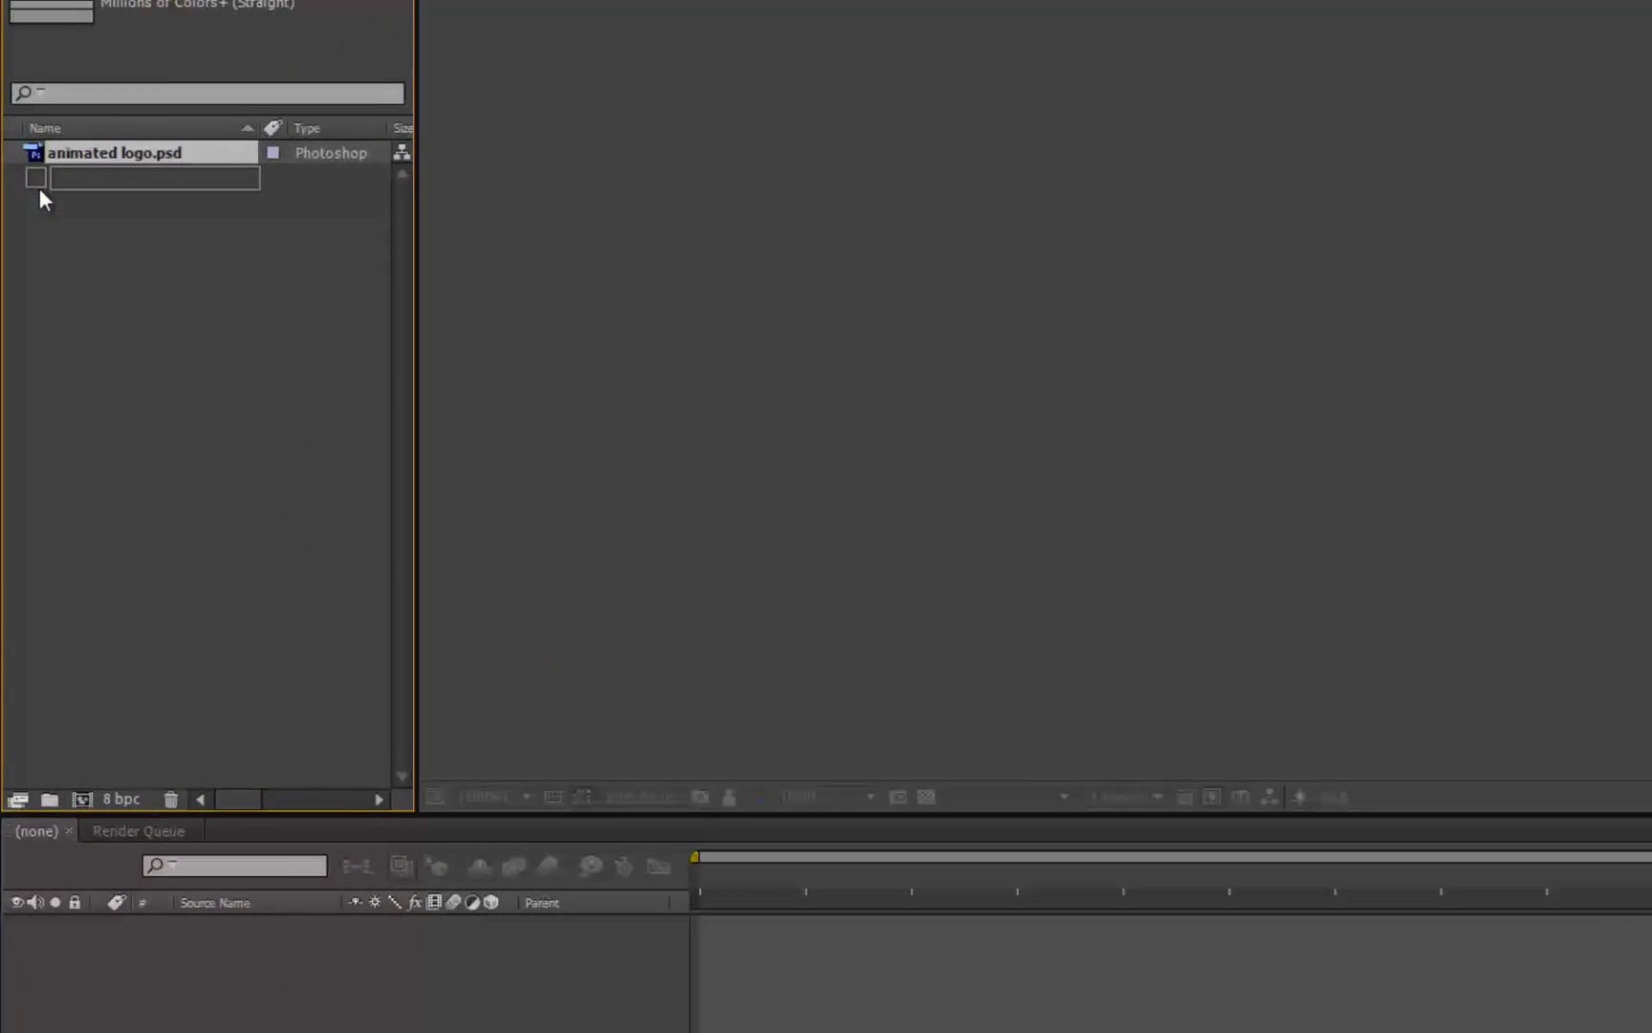
left_click_drag(111, 718, 82, 822)
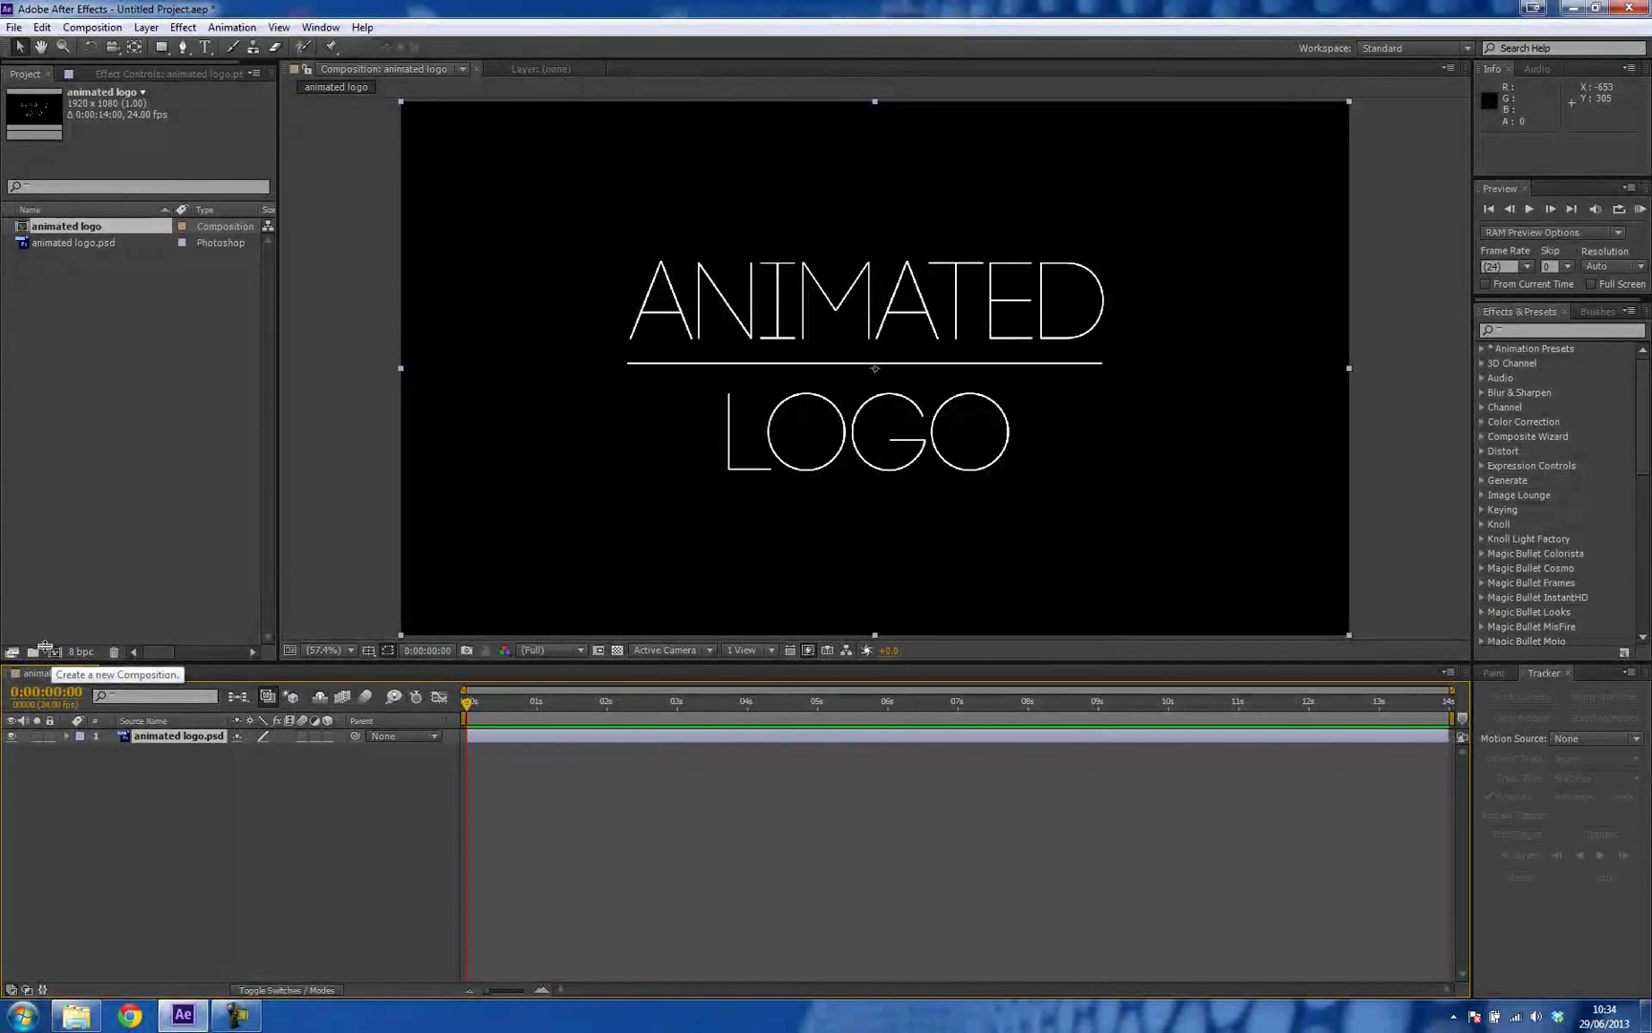
Step: Add an adjustment layer above the logo layer in the composition
left_click(146, 28)
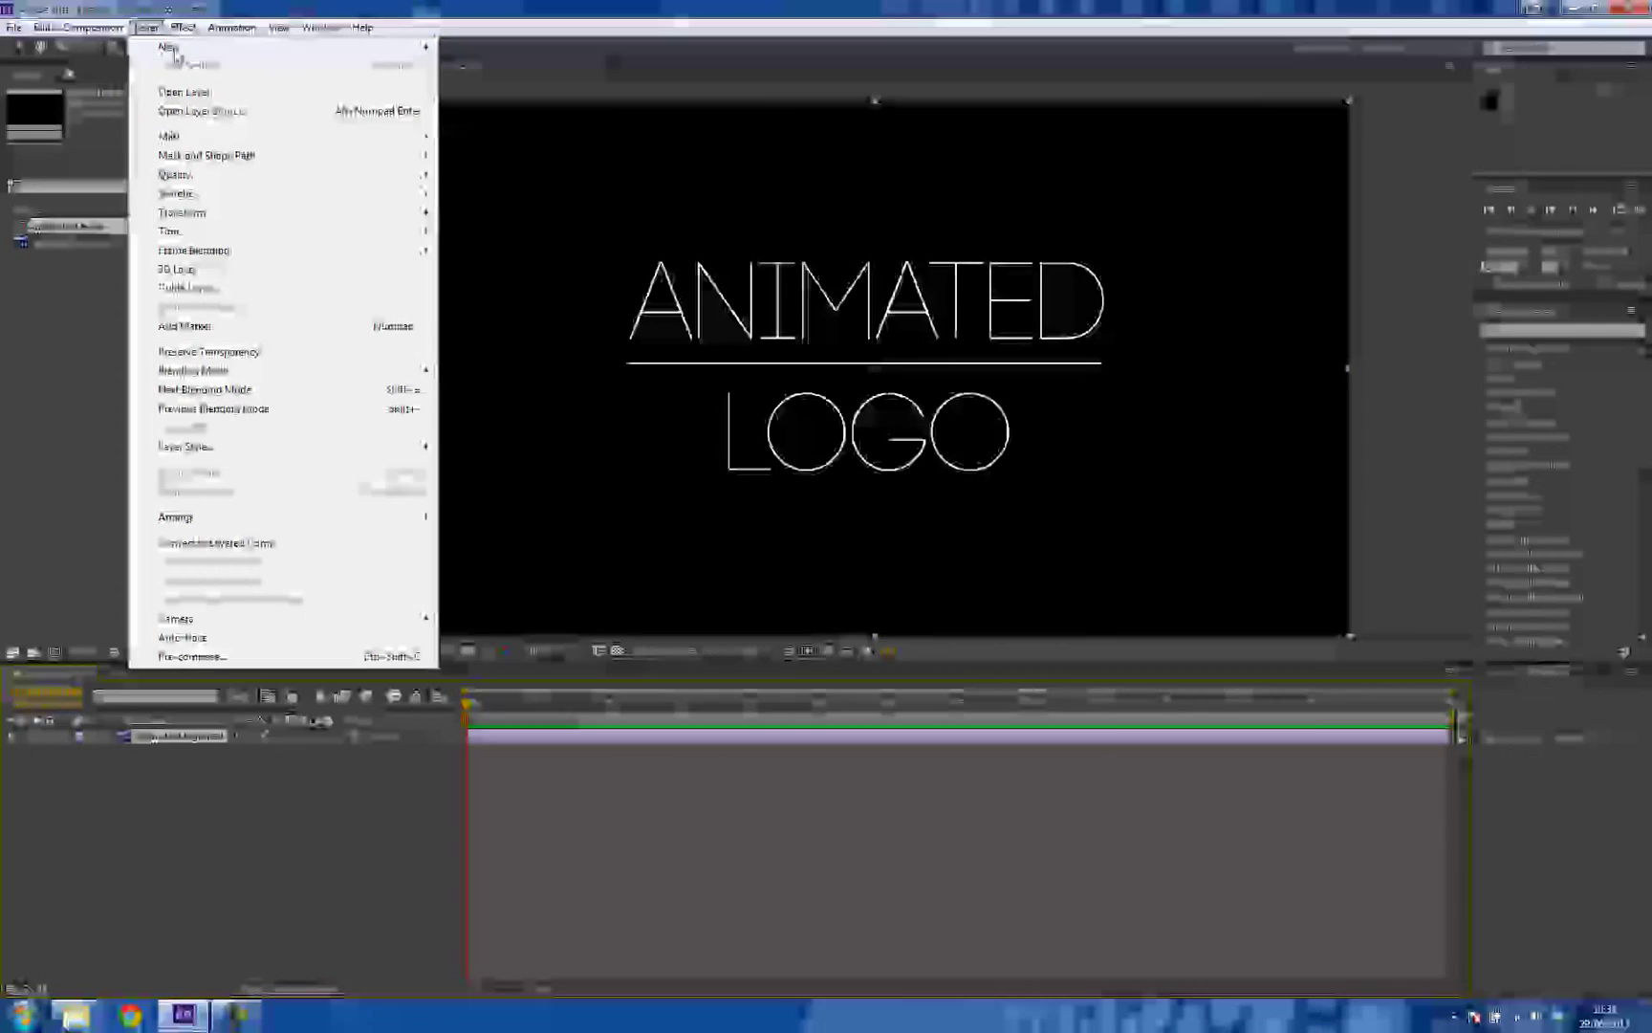
mouse_move(182, 50)
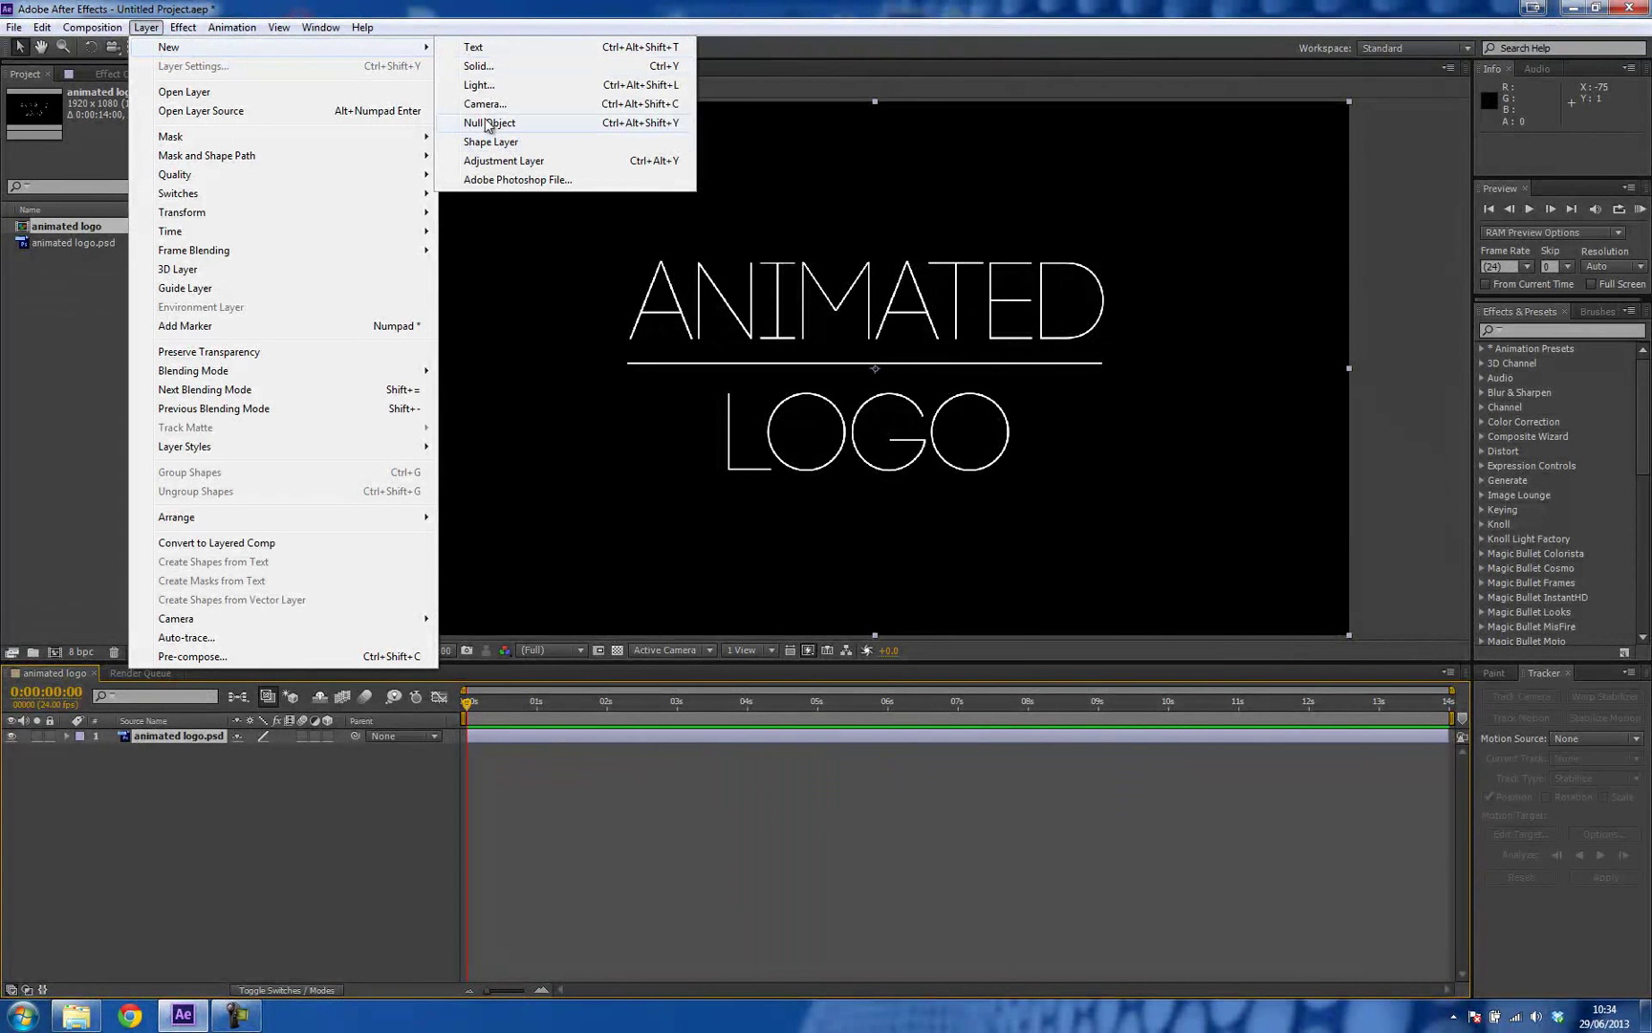
left_click(506, 165)
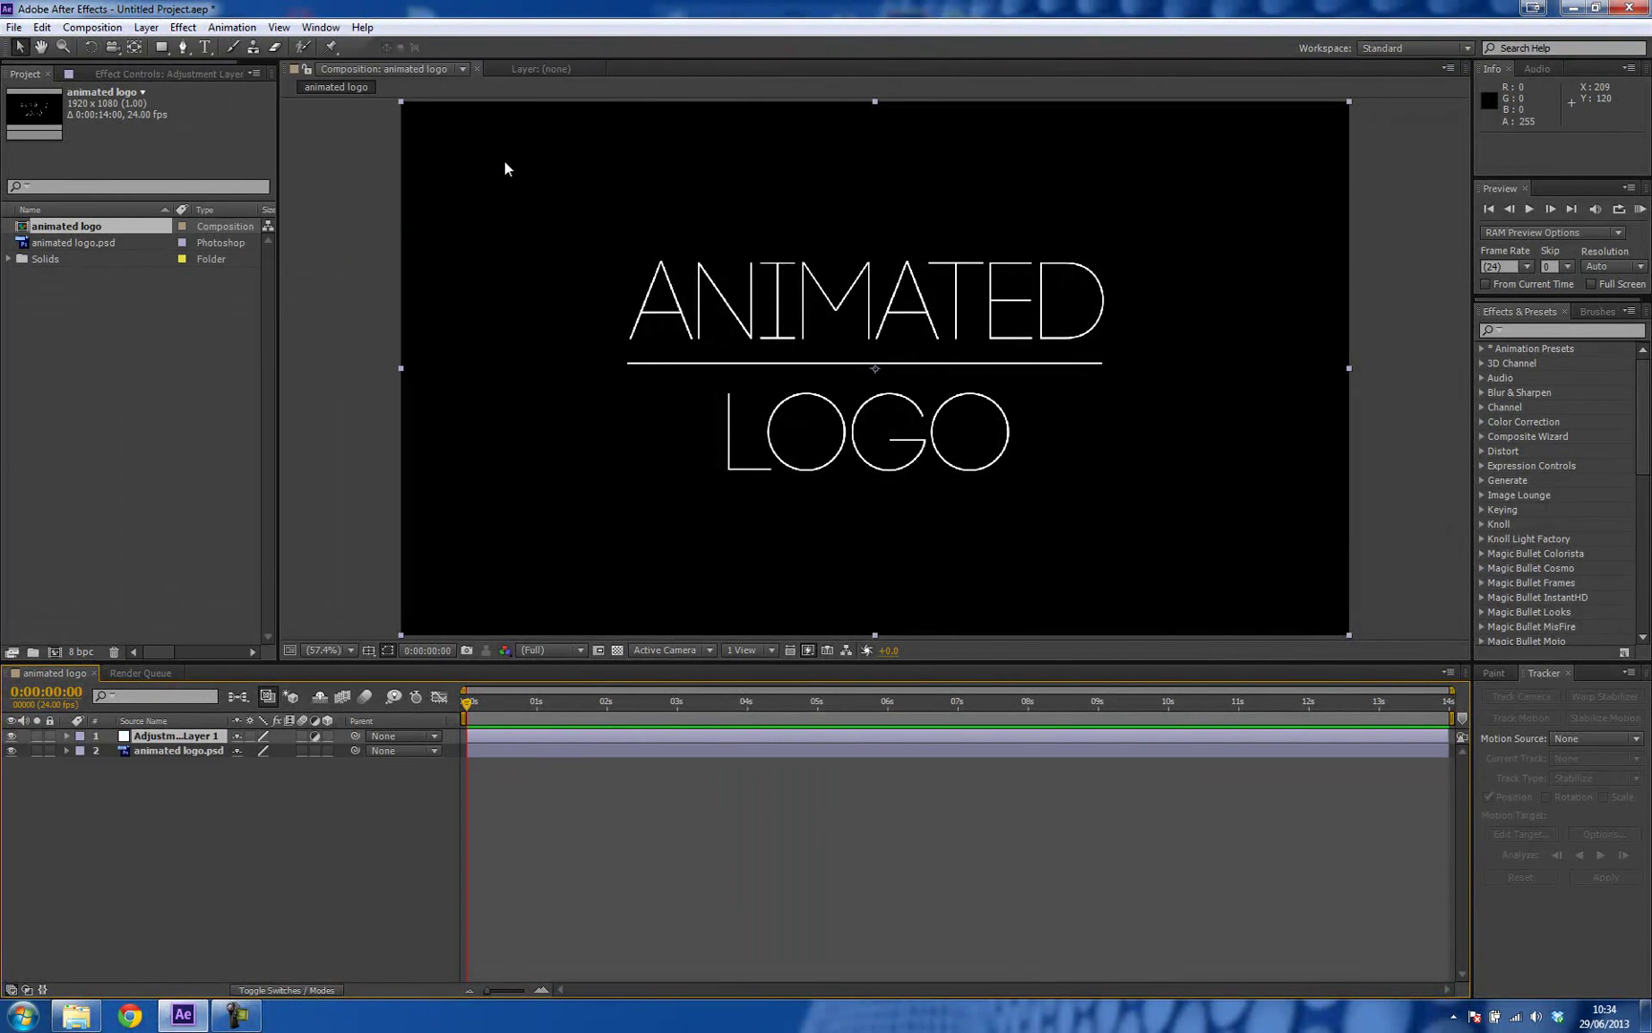
left_click(491, 770)
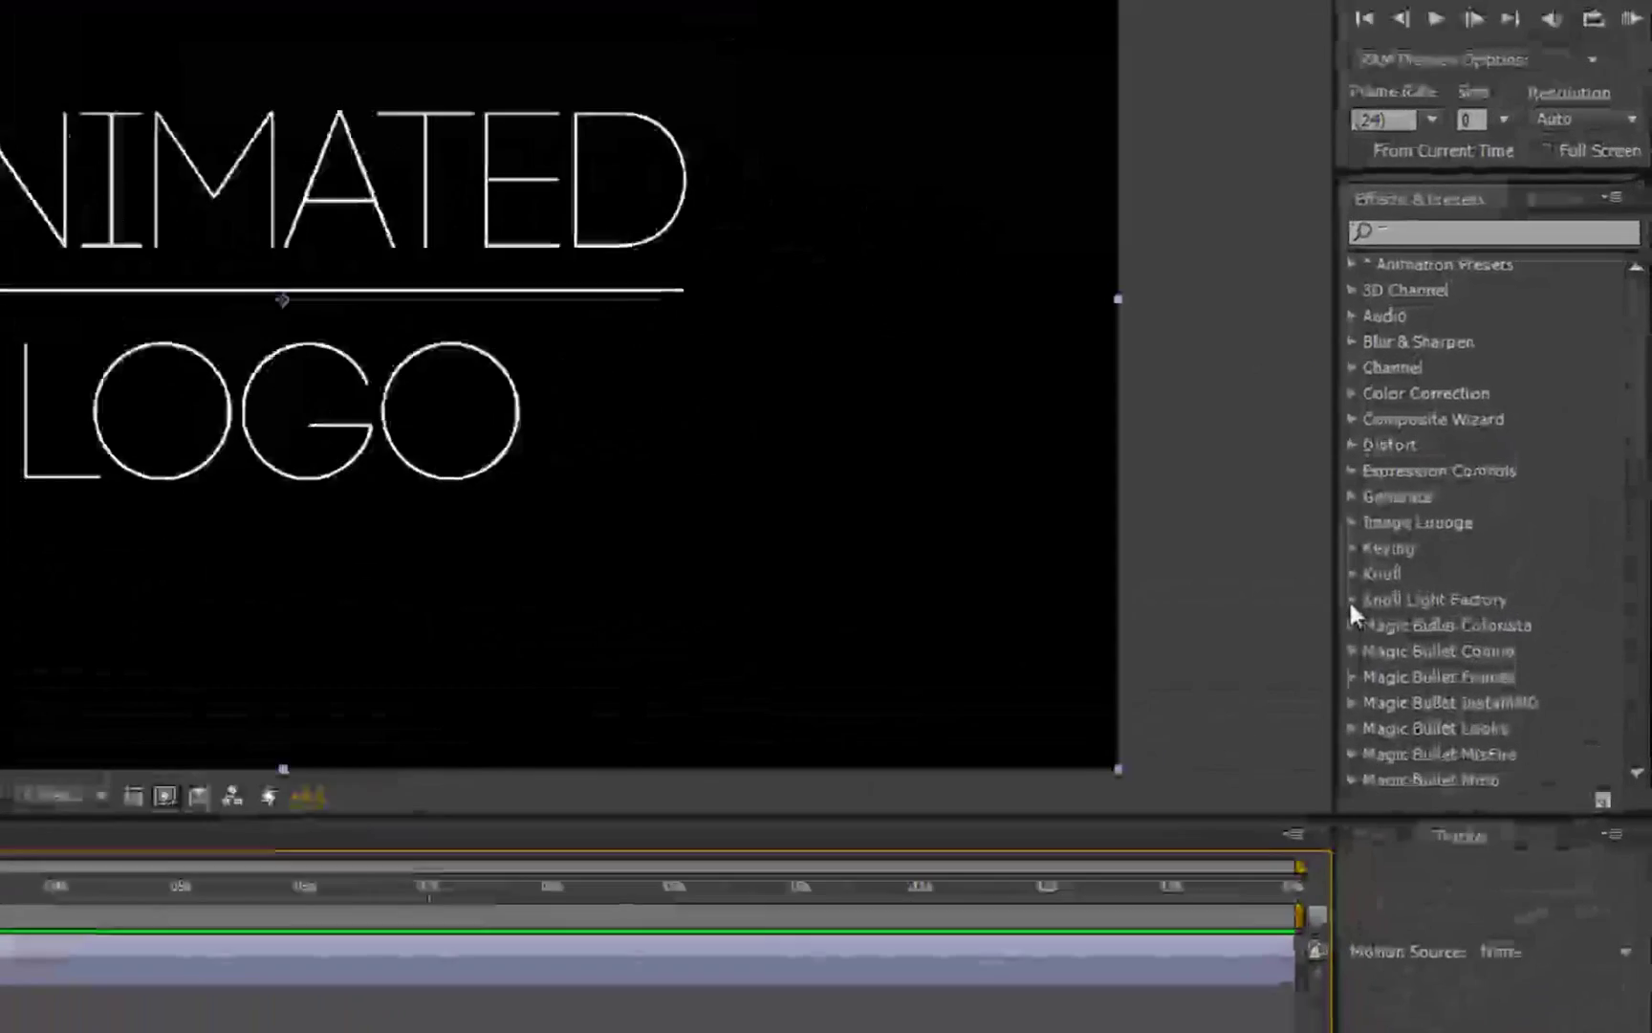
Step: Apply the Knoll Light Factory EZ effect to Adjustment Layer 1
left_click(1482, 539)
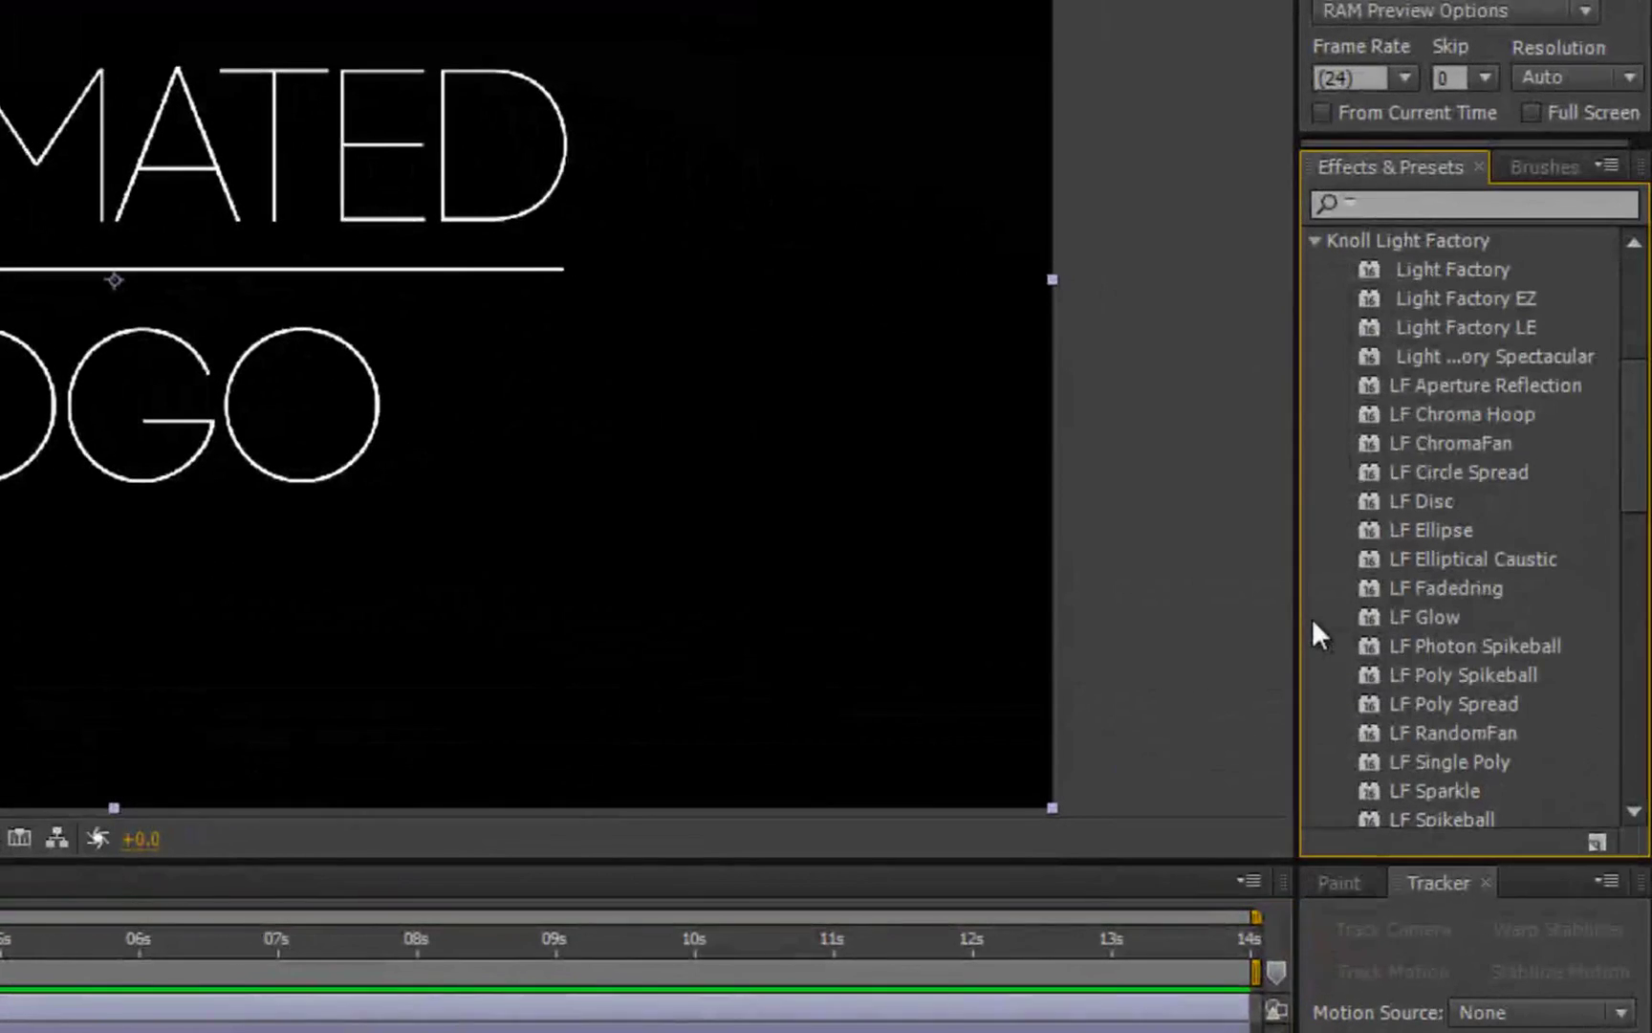
left_click(1460, 305)
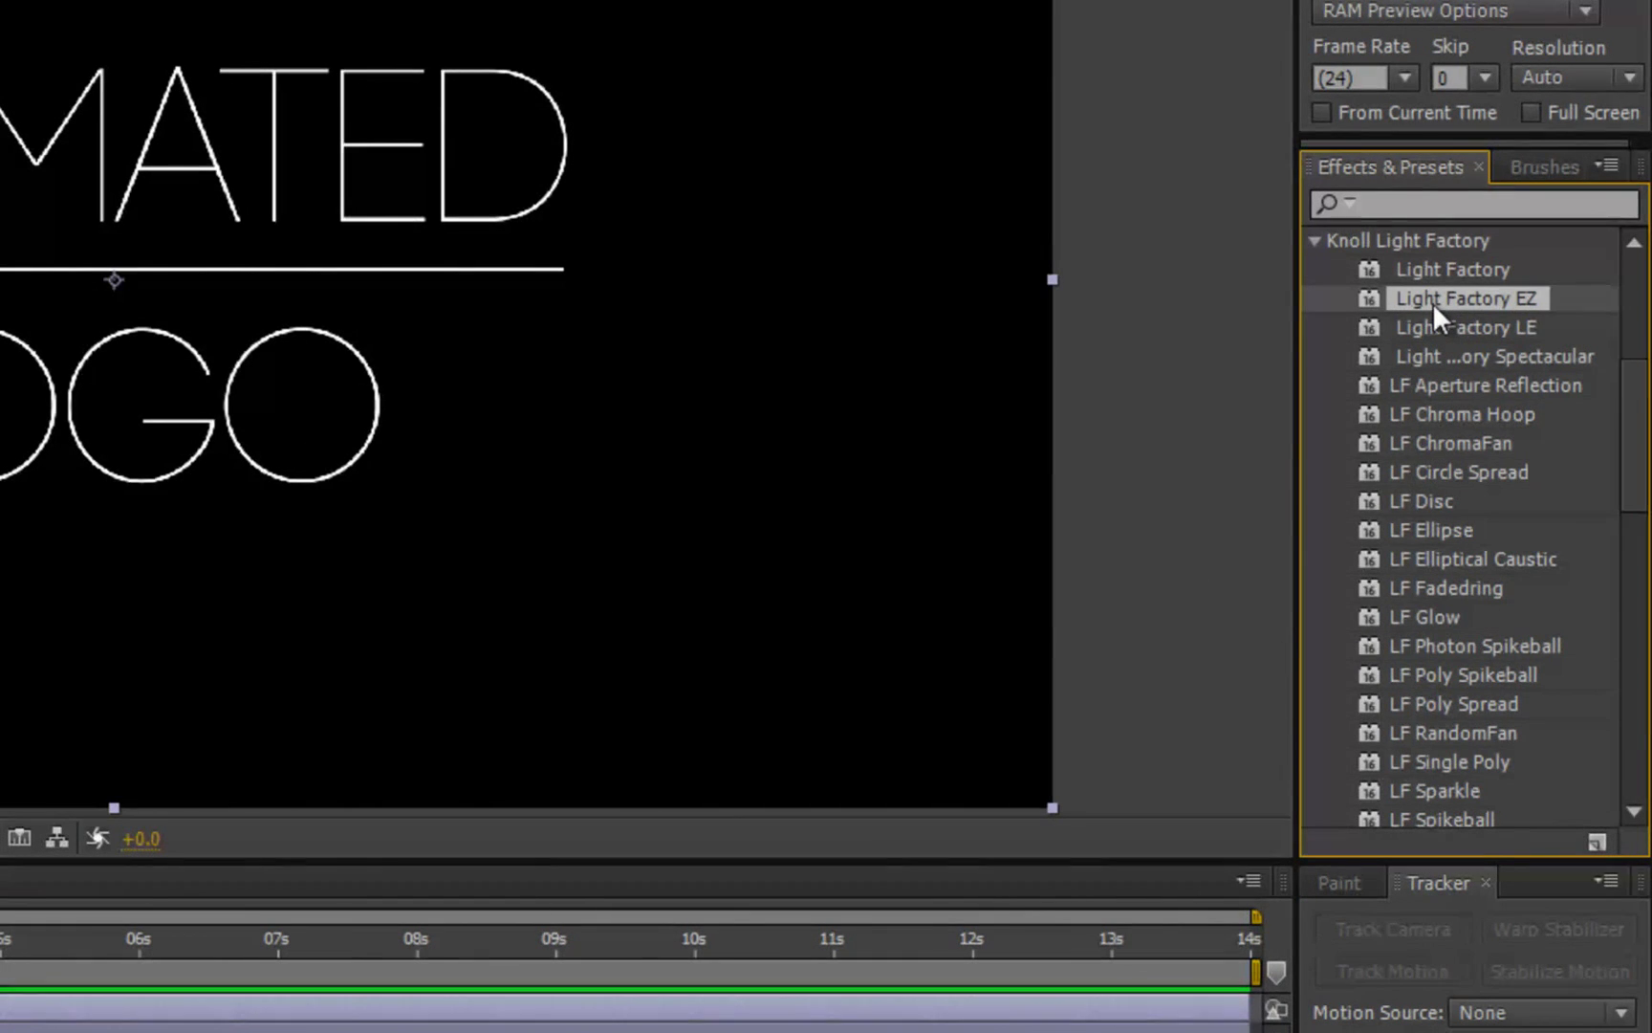
left_click_drag(1431, 301, 103, 1017)
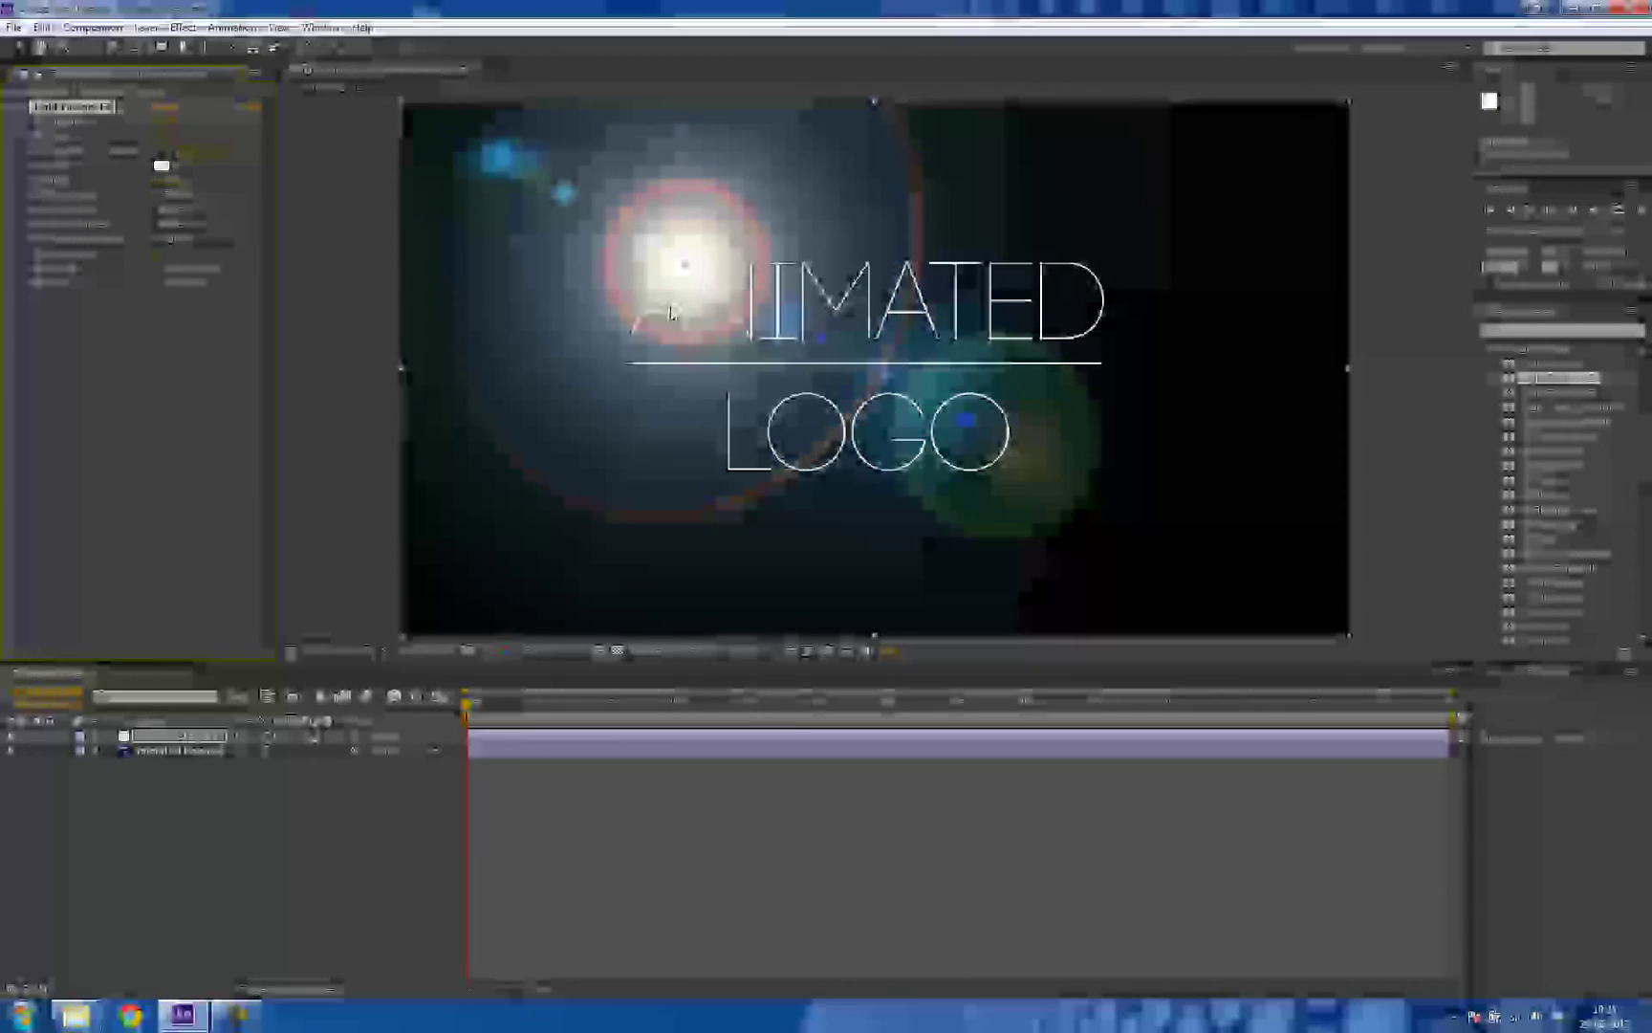
Step: Place the flare source on the underline's left end and set Flare Type to Arc Welder
left_click_drag(672, 312, 626, 373)
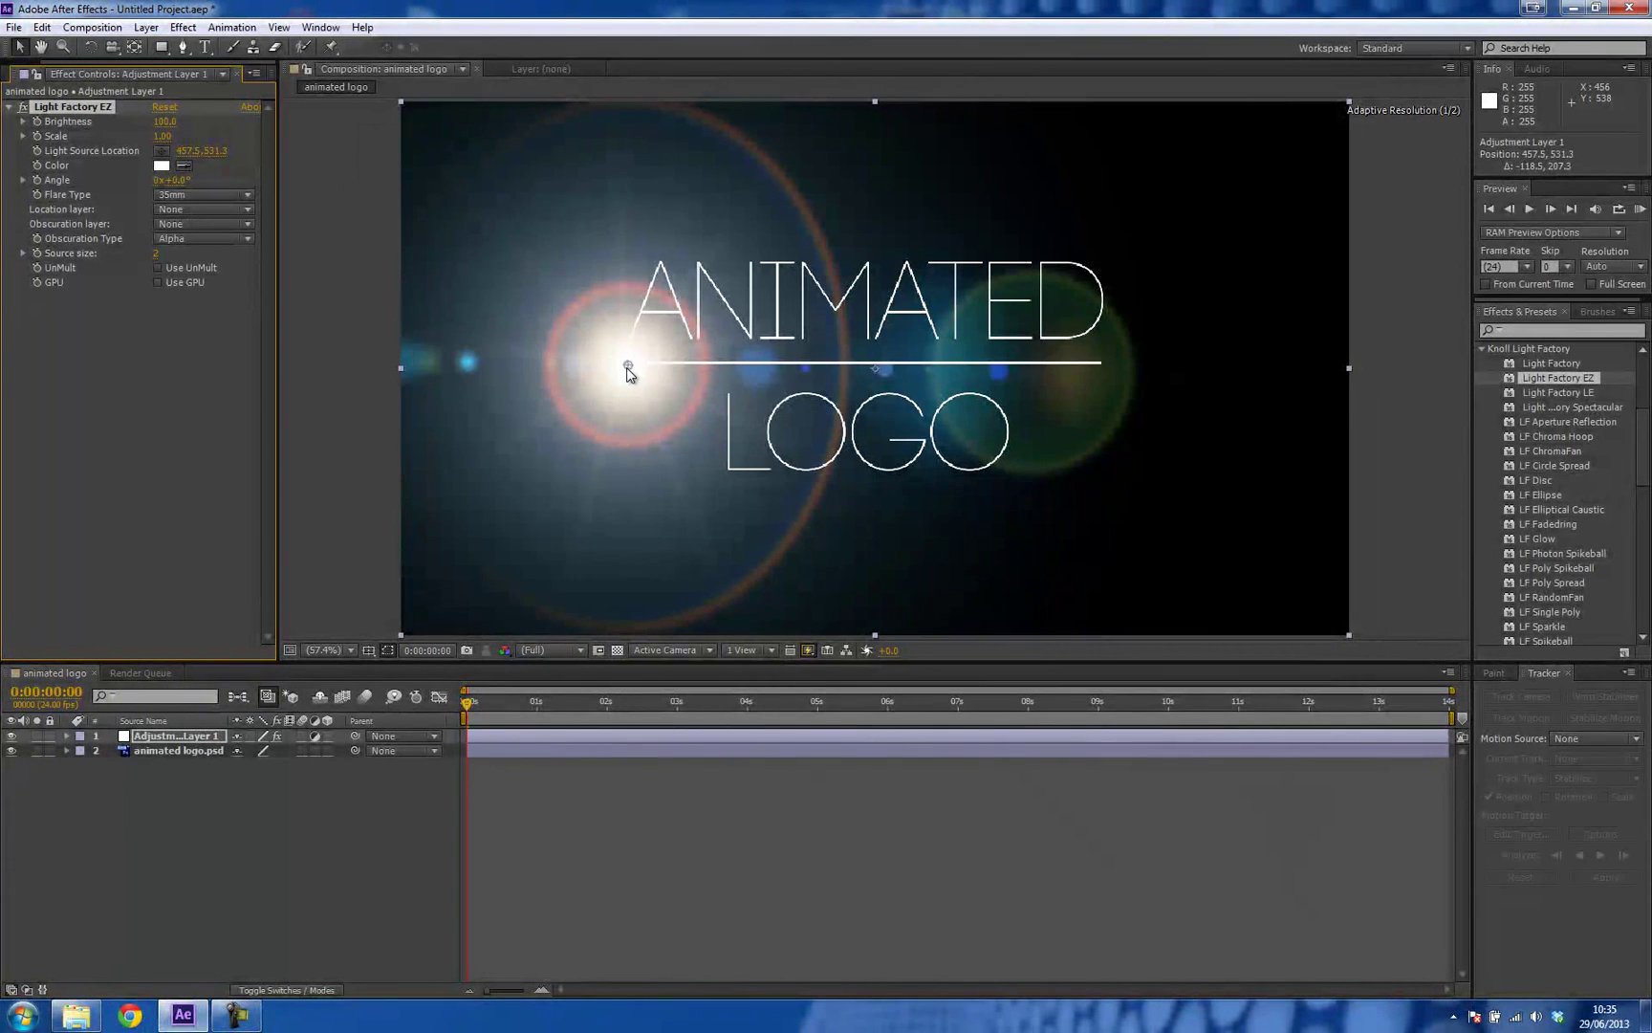
left_click_drag(629, 371, 627, 369)
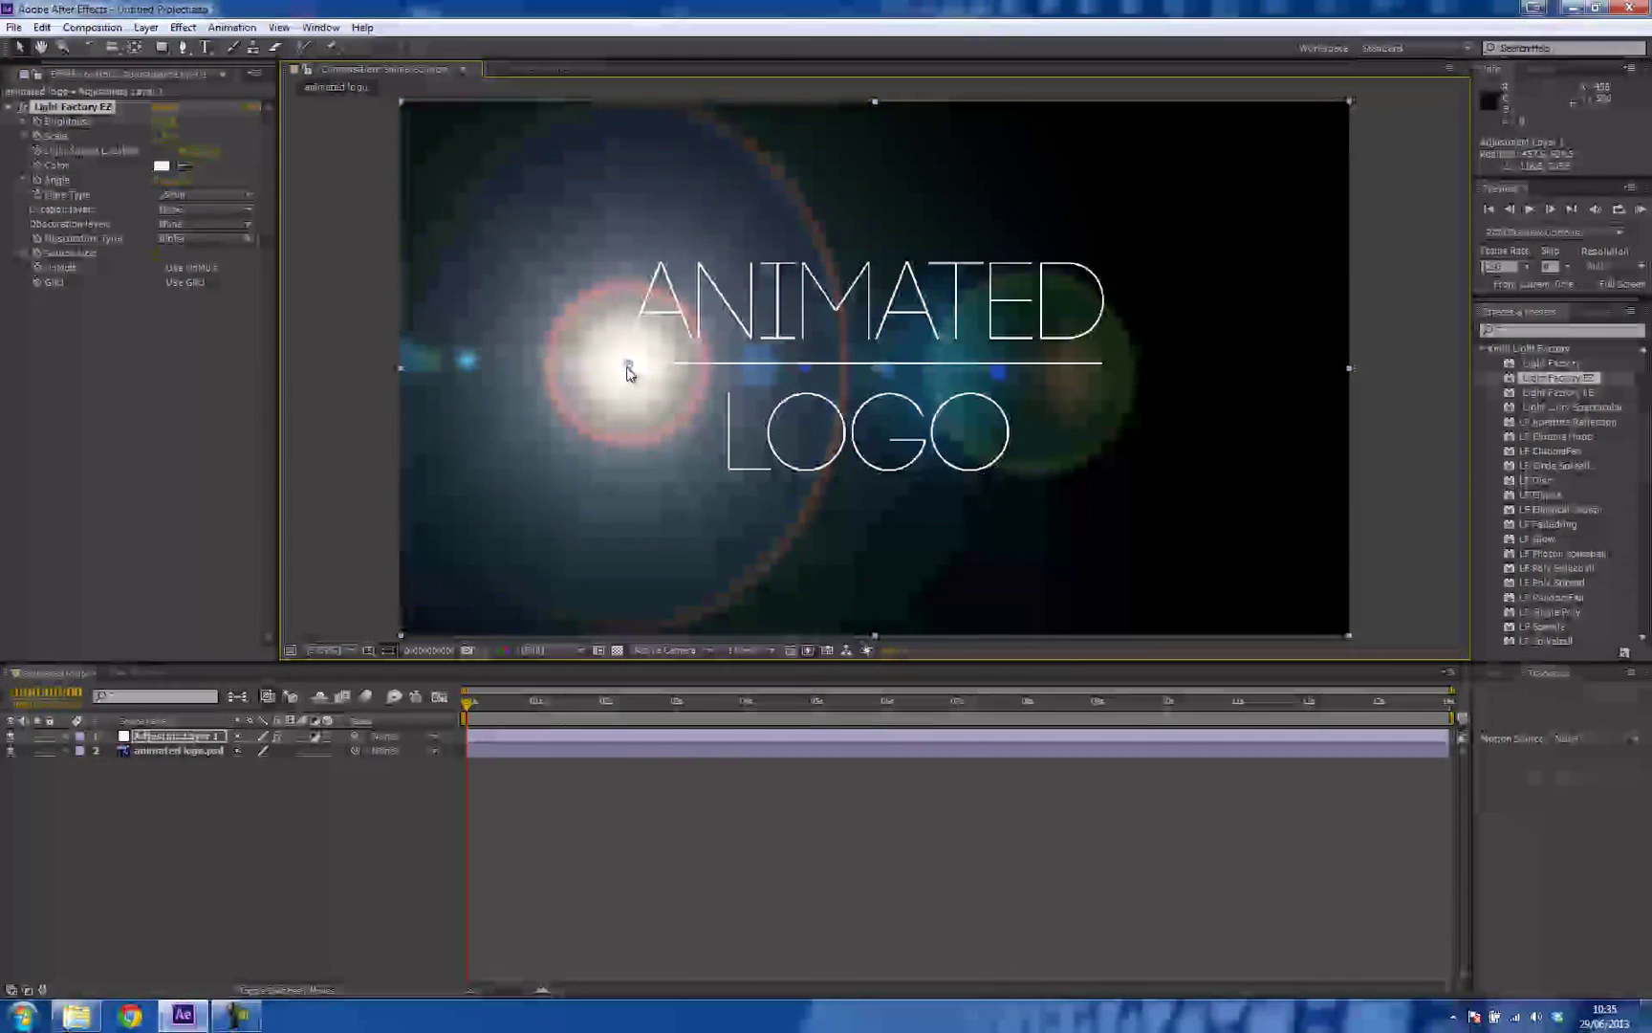
left_click(631, 369)
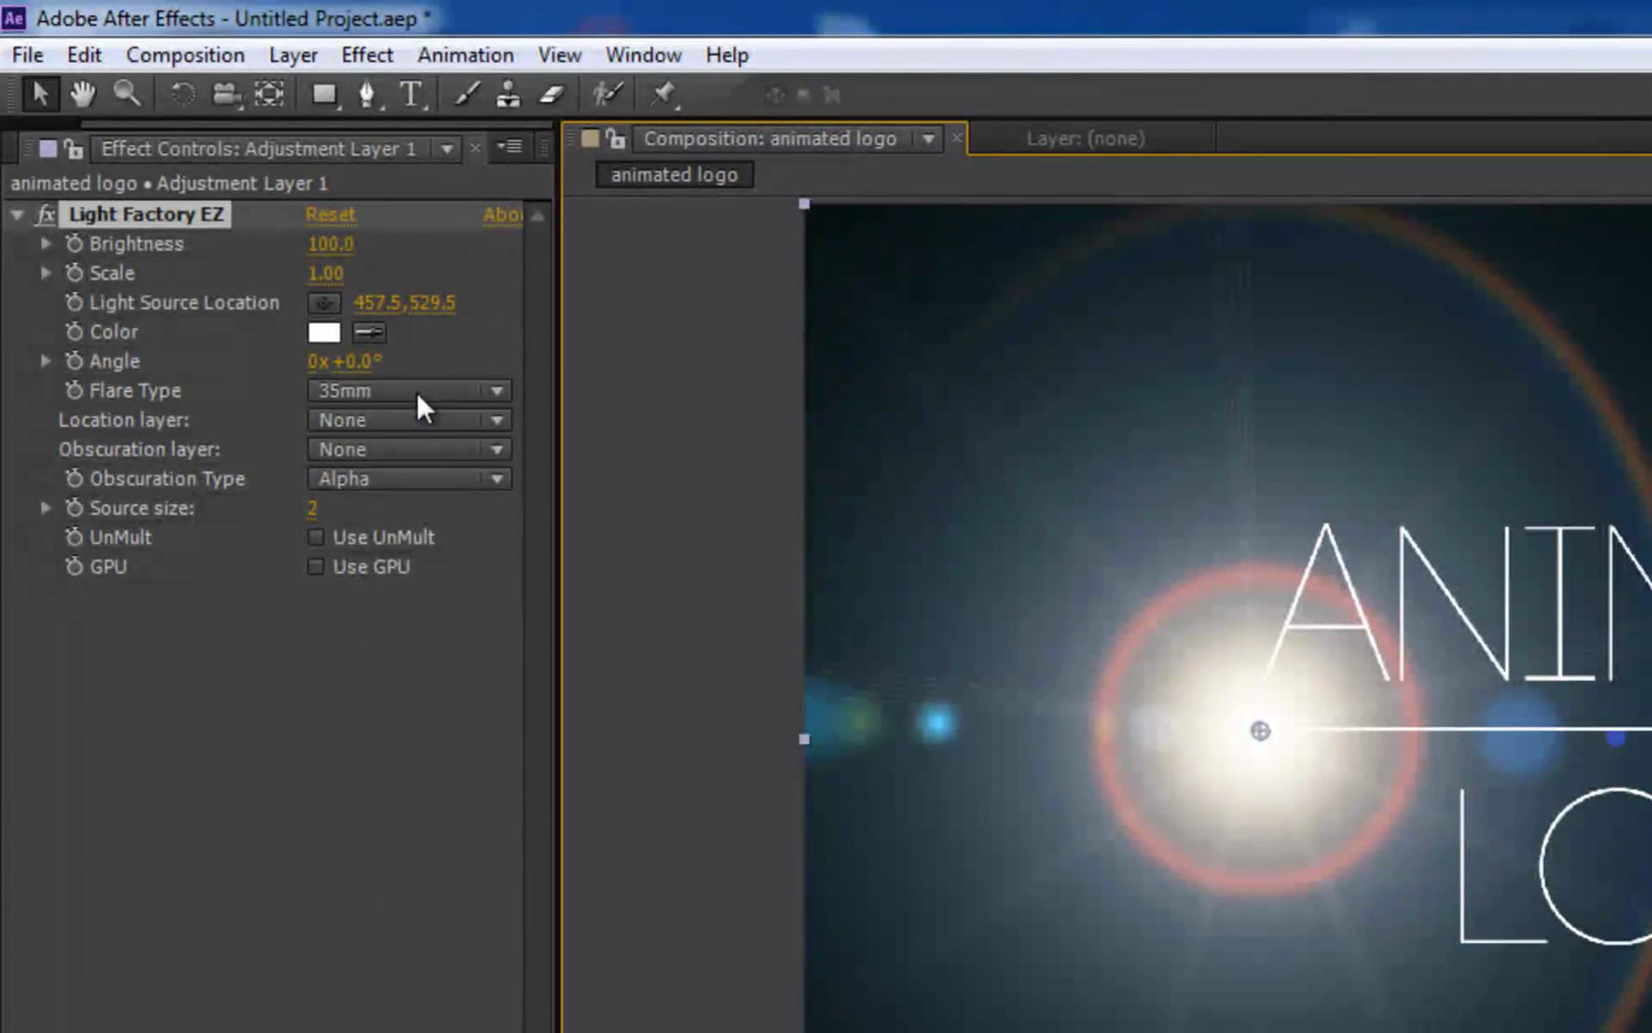
left_click(418, 392)
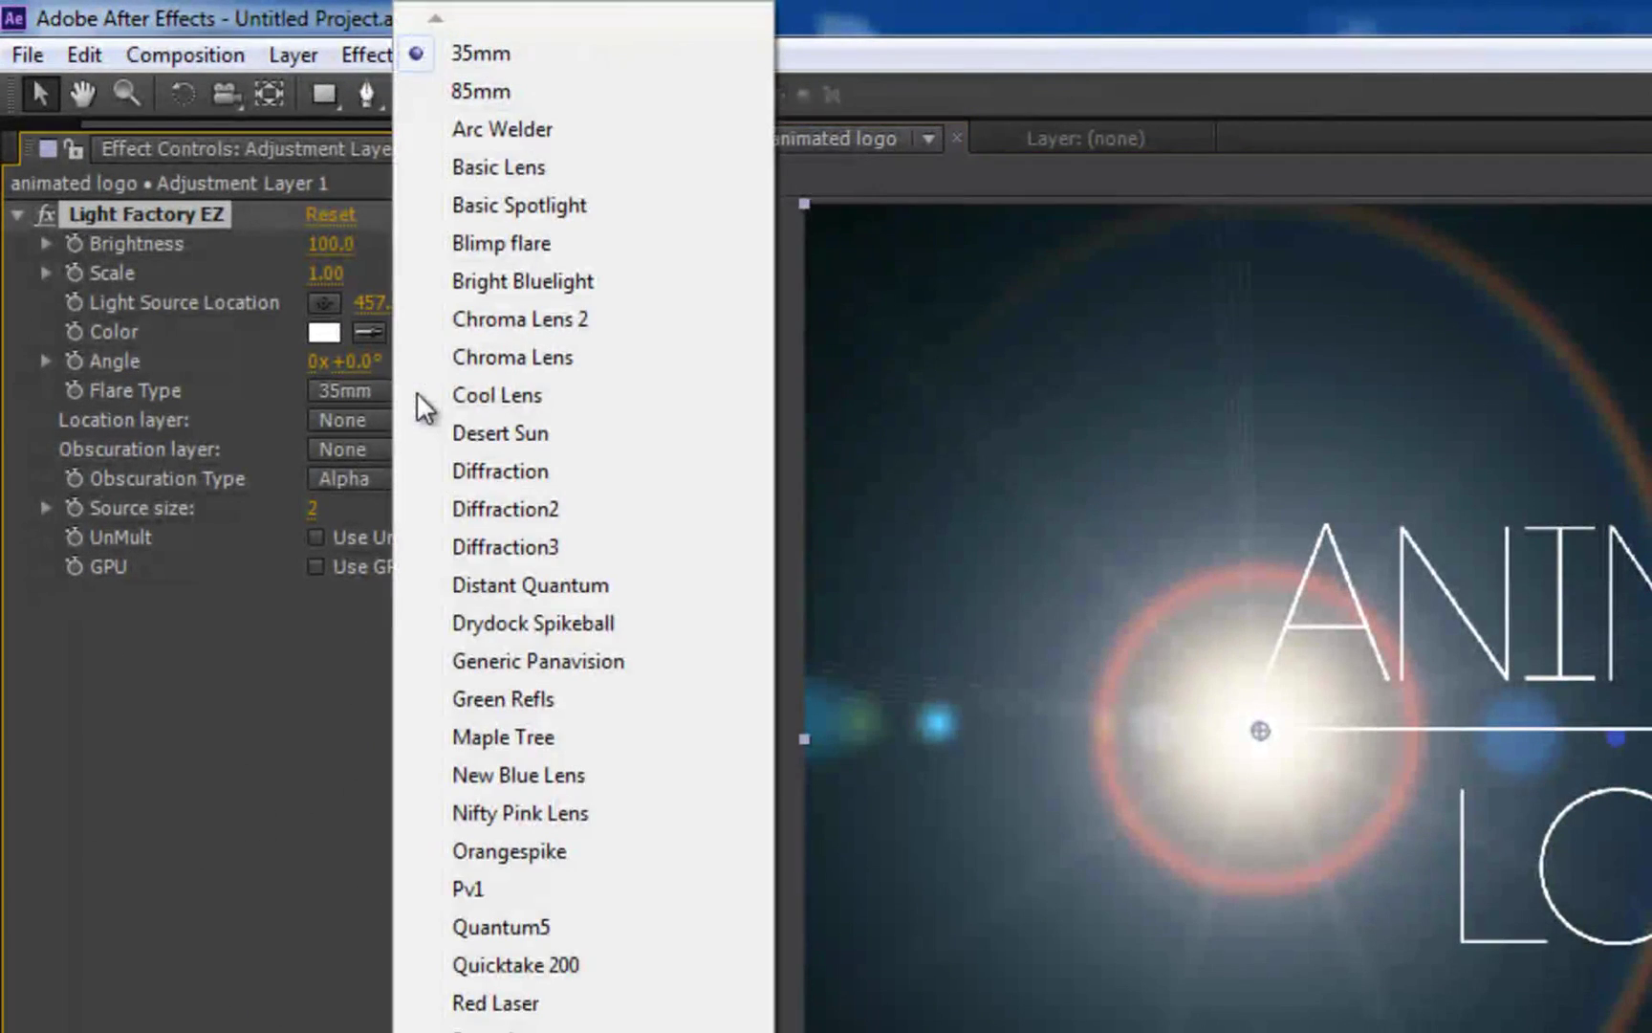
left_click(525, 129)
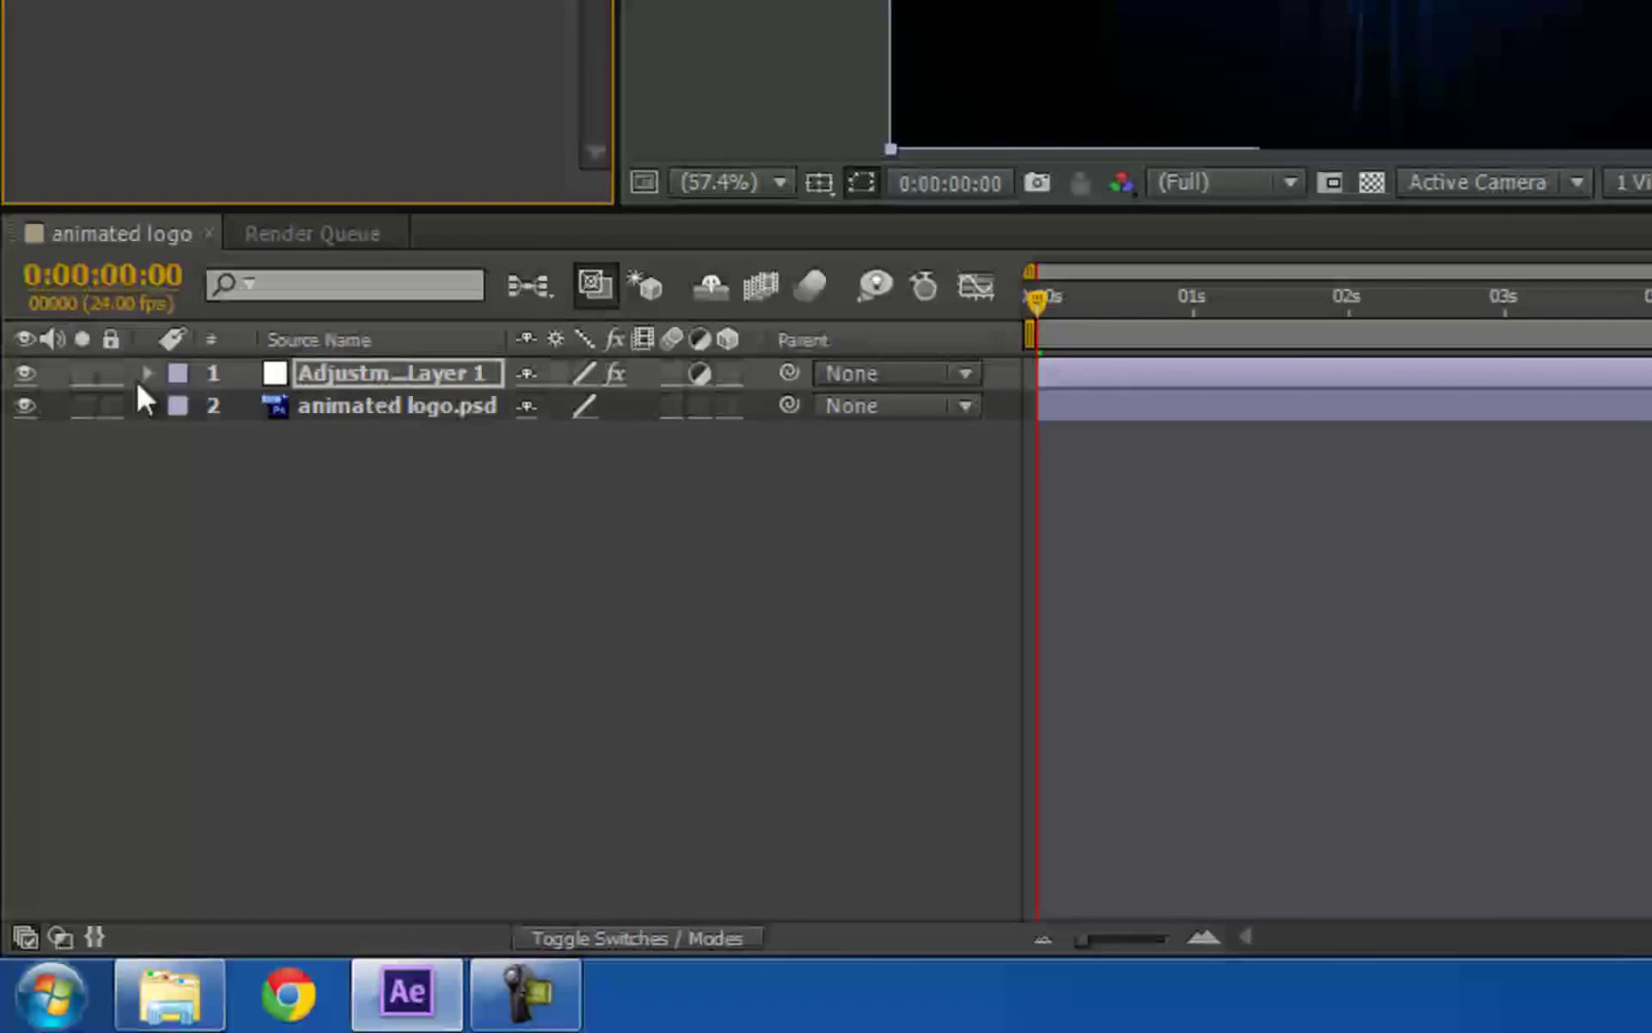
Step: Keyframe Light Source Location at the underline's left end at 0s and its right end near 11s
left_click(148, 373)
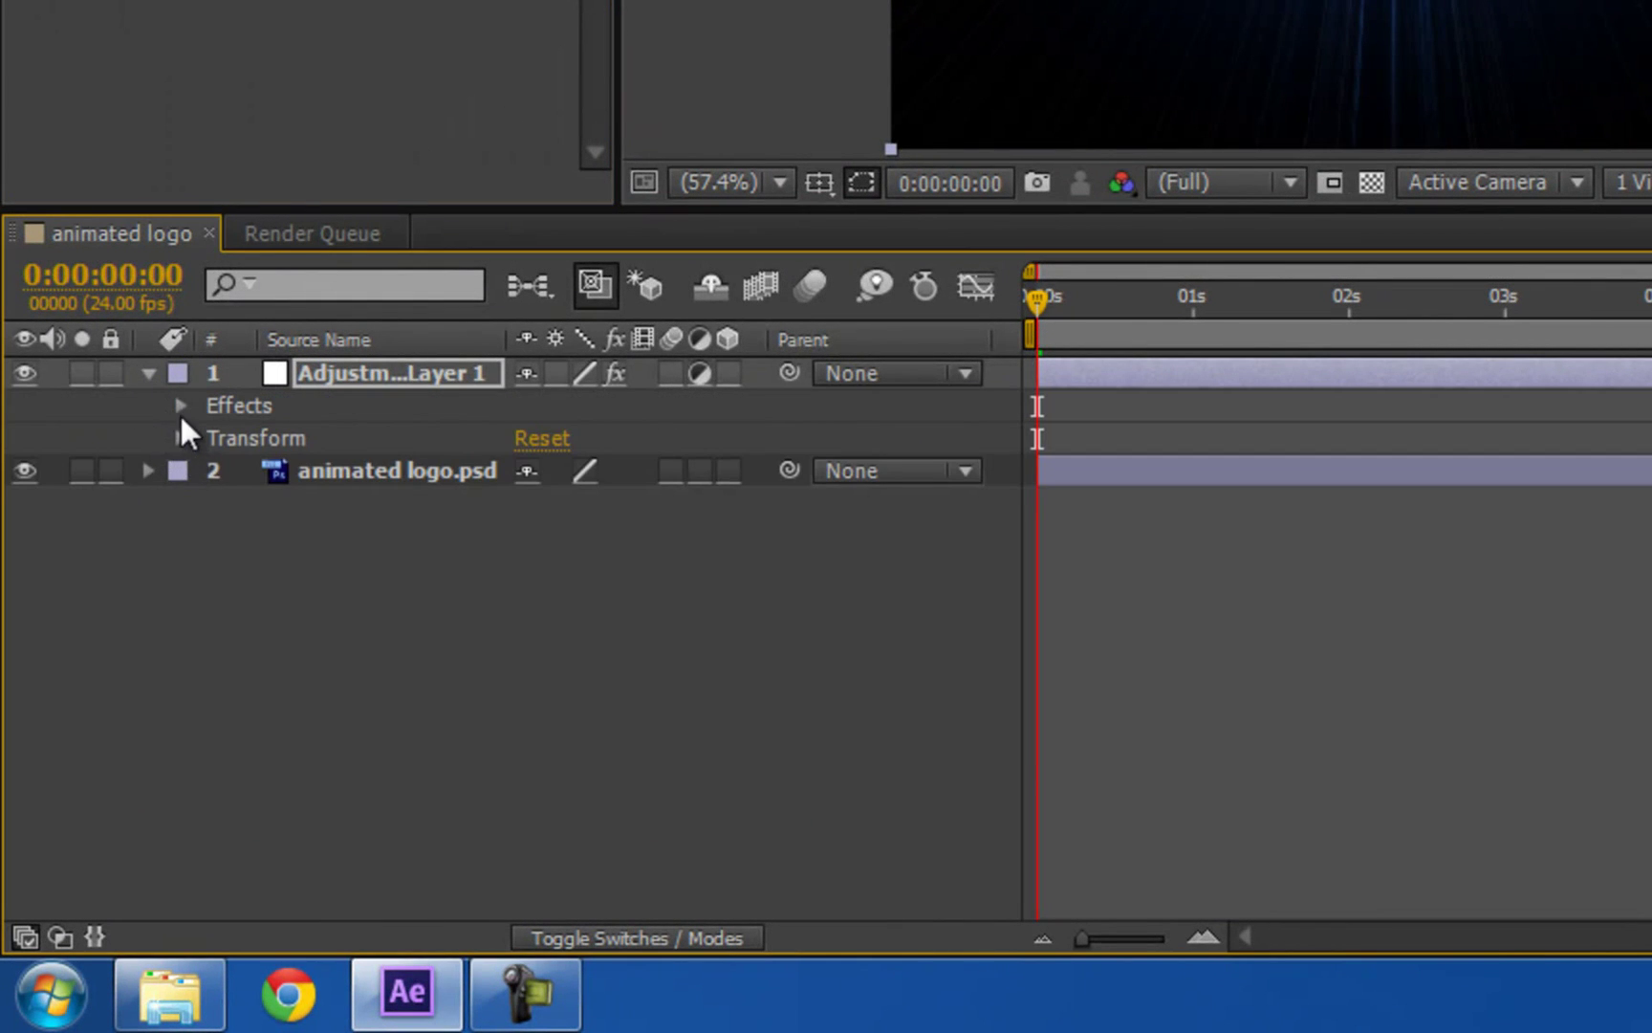
left_click(178, 404)
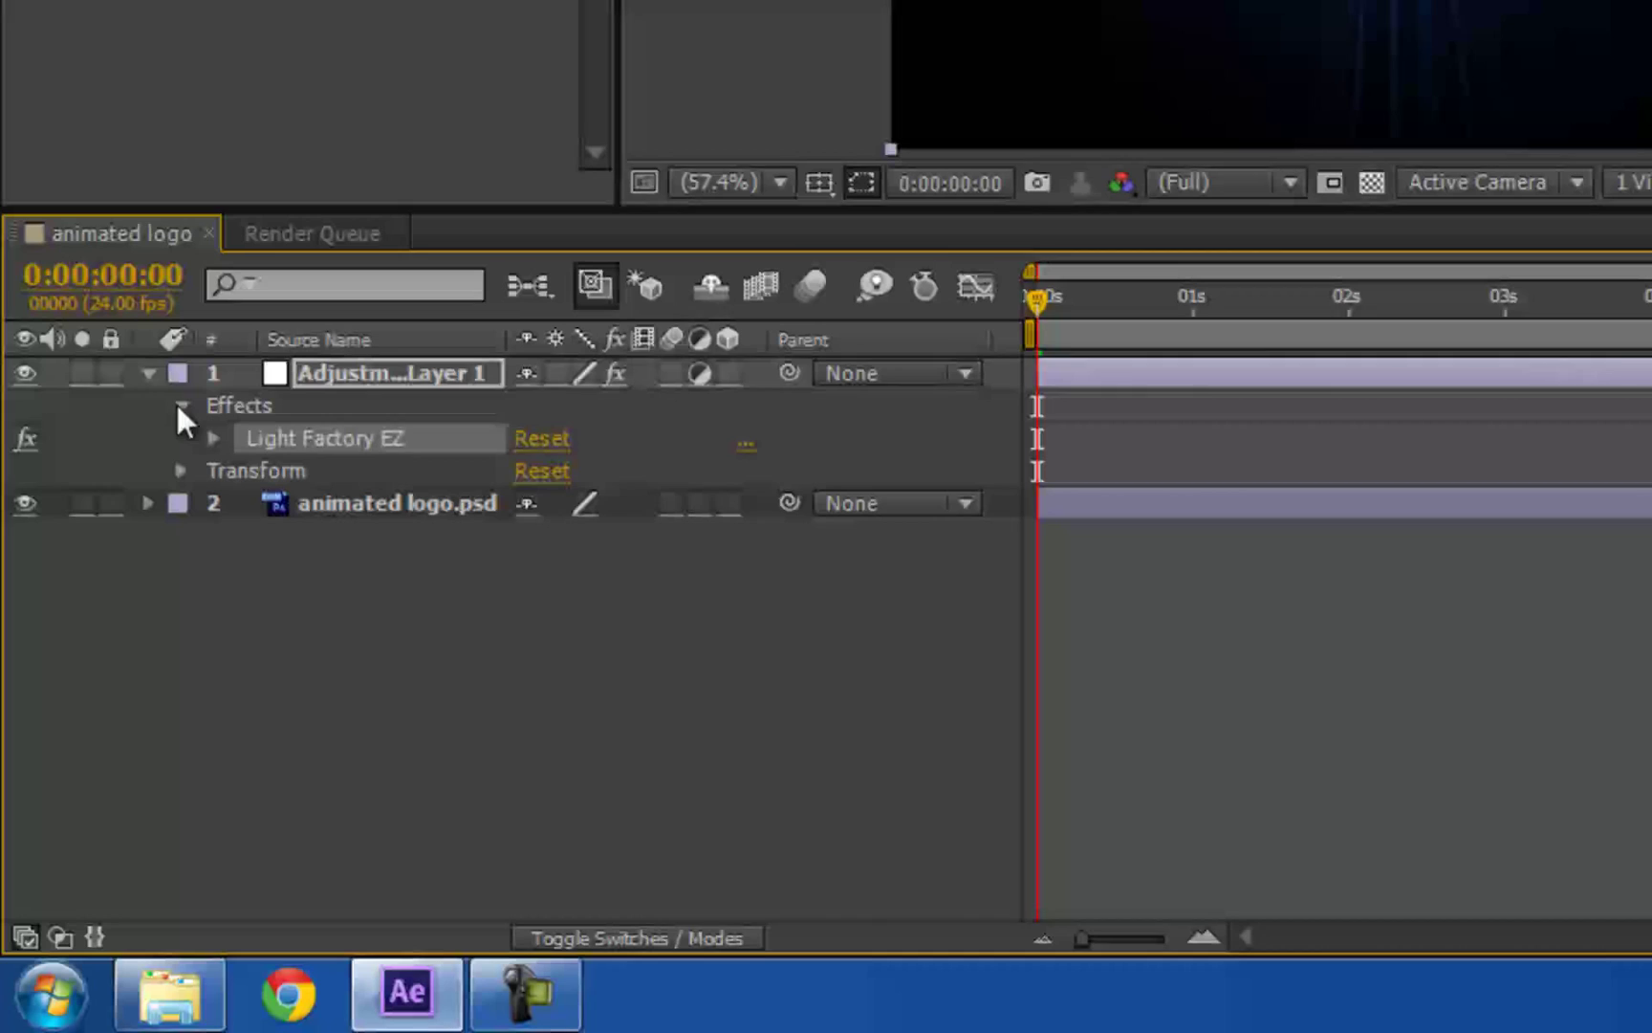
left_click(211, 439)
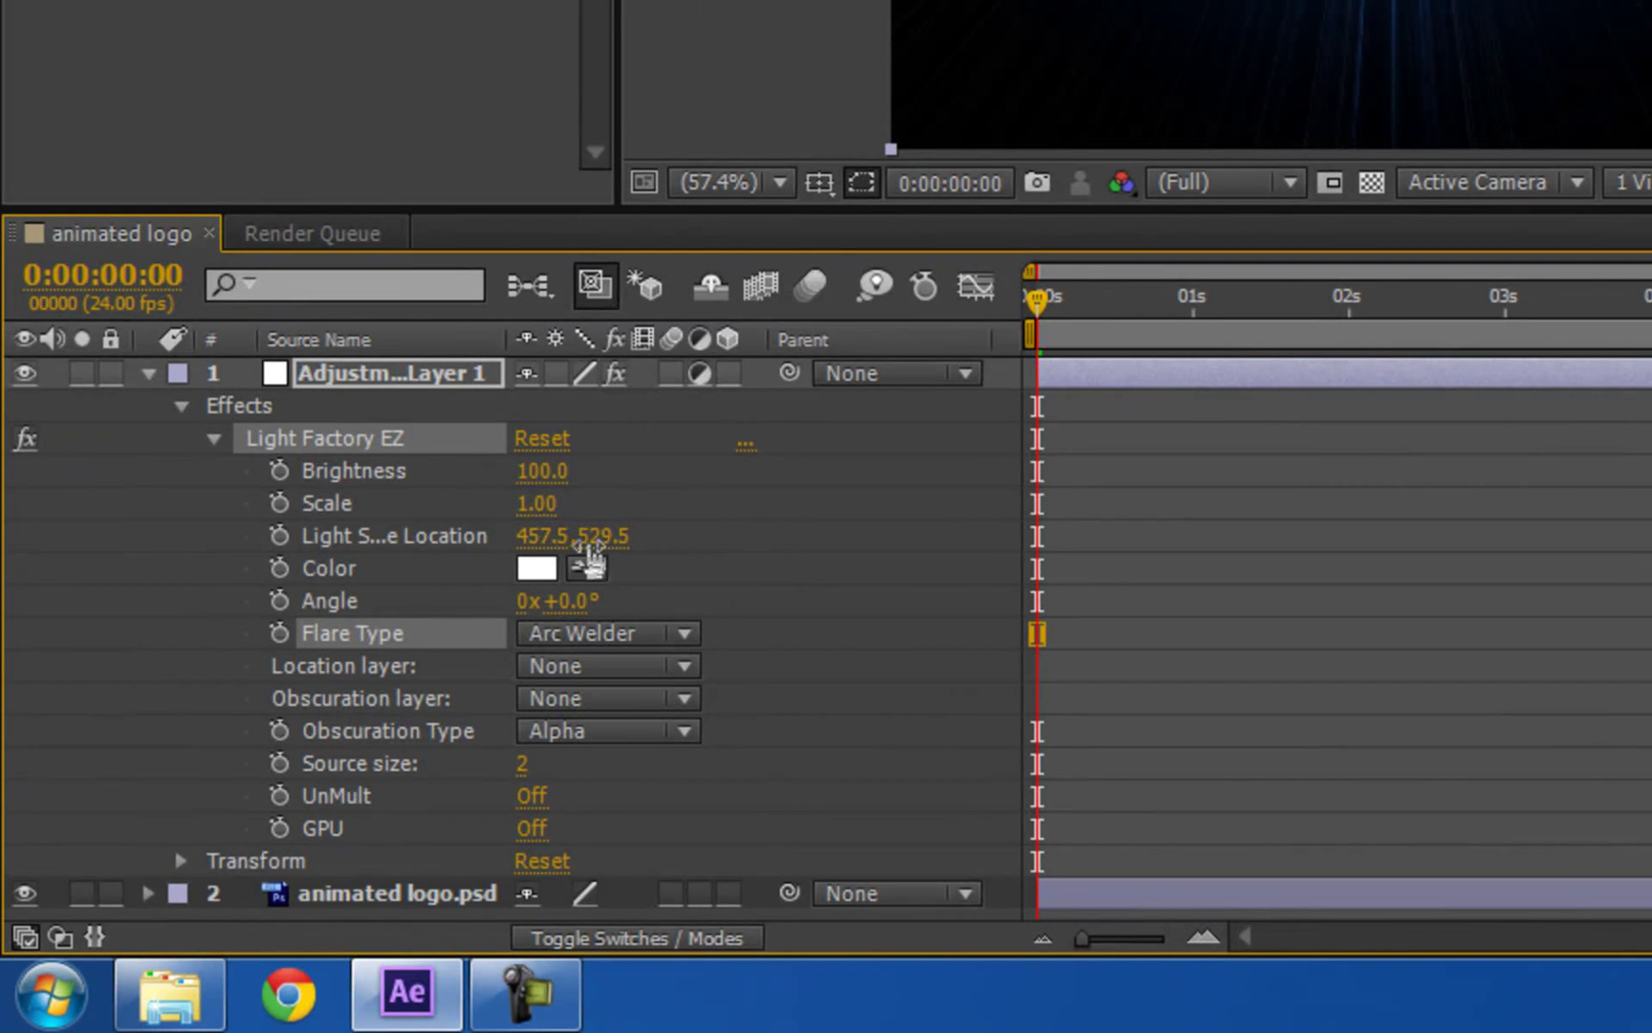
left_click(279, 534)
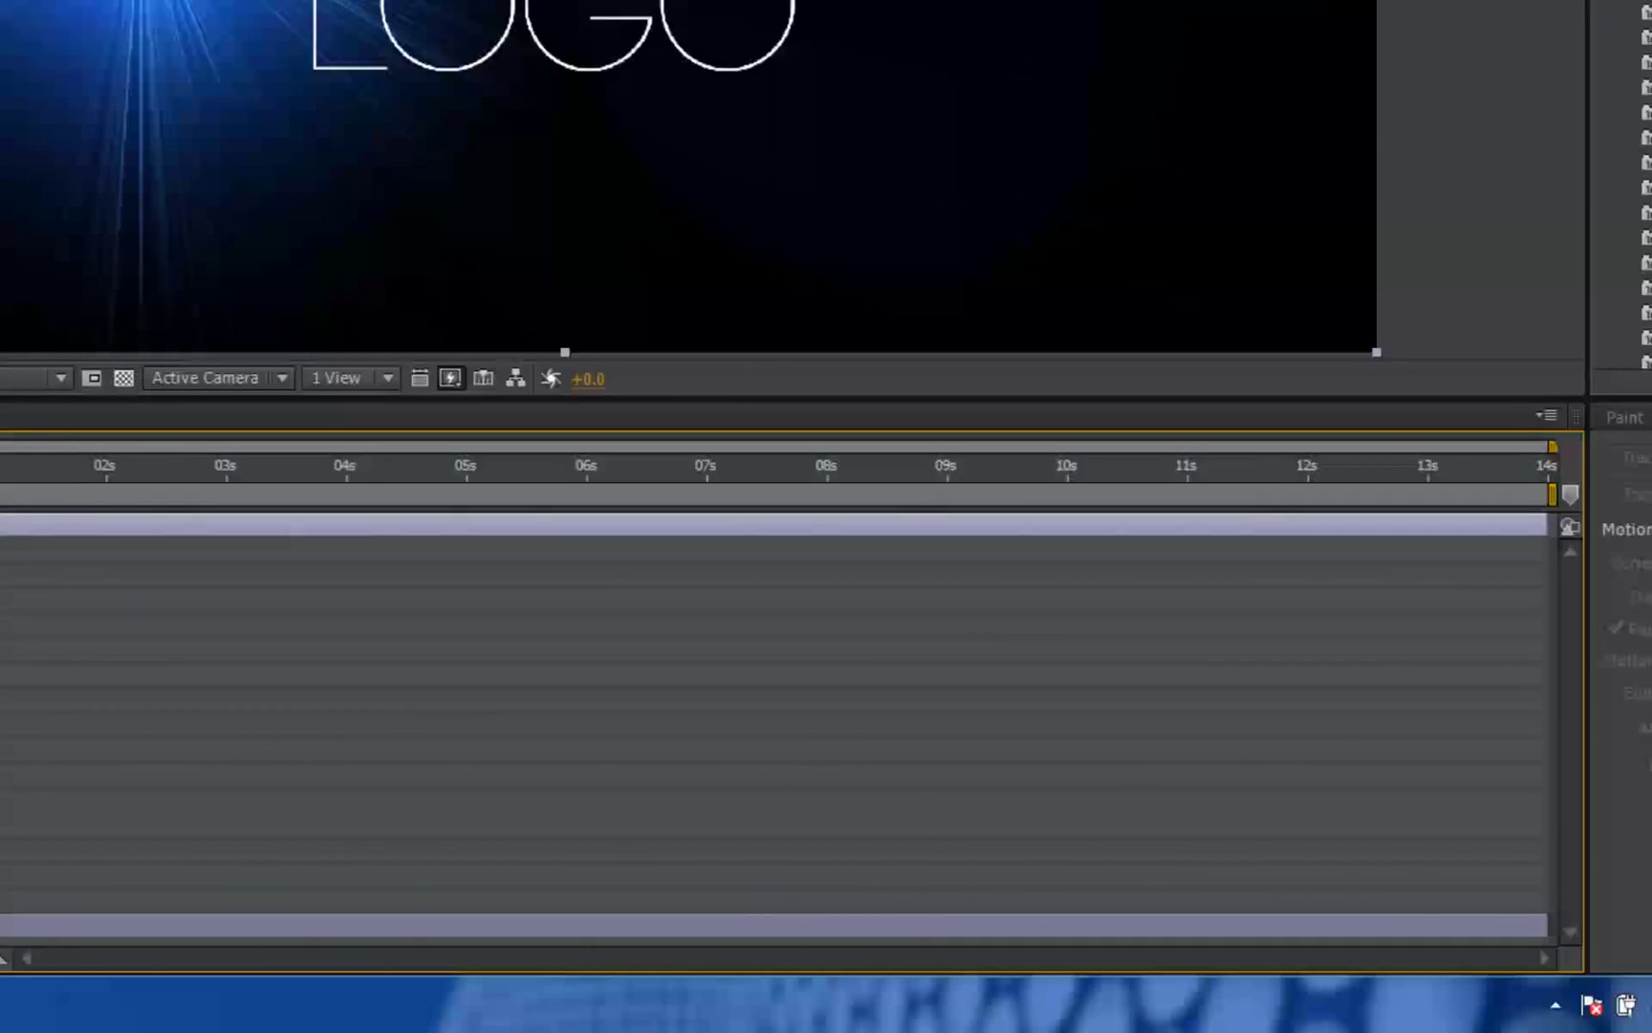
left_click_drag(346, 473, 1128, 471)
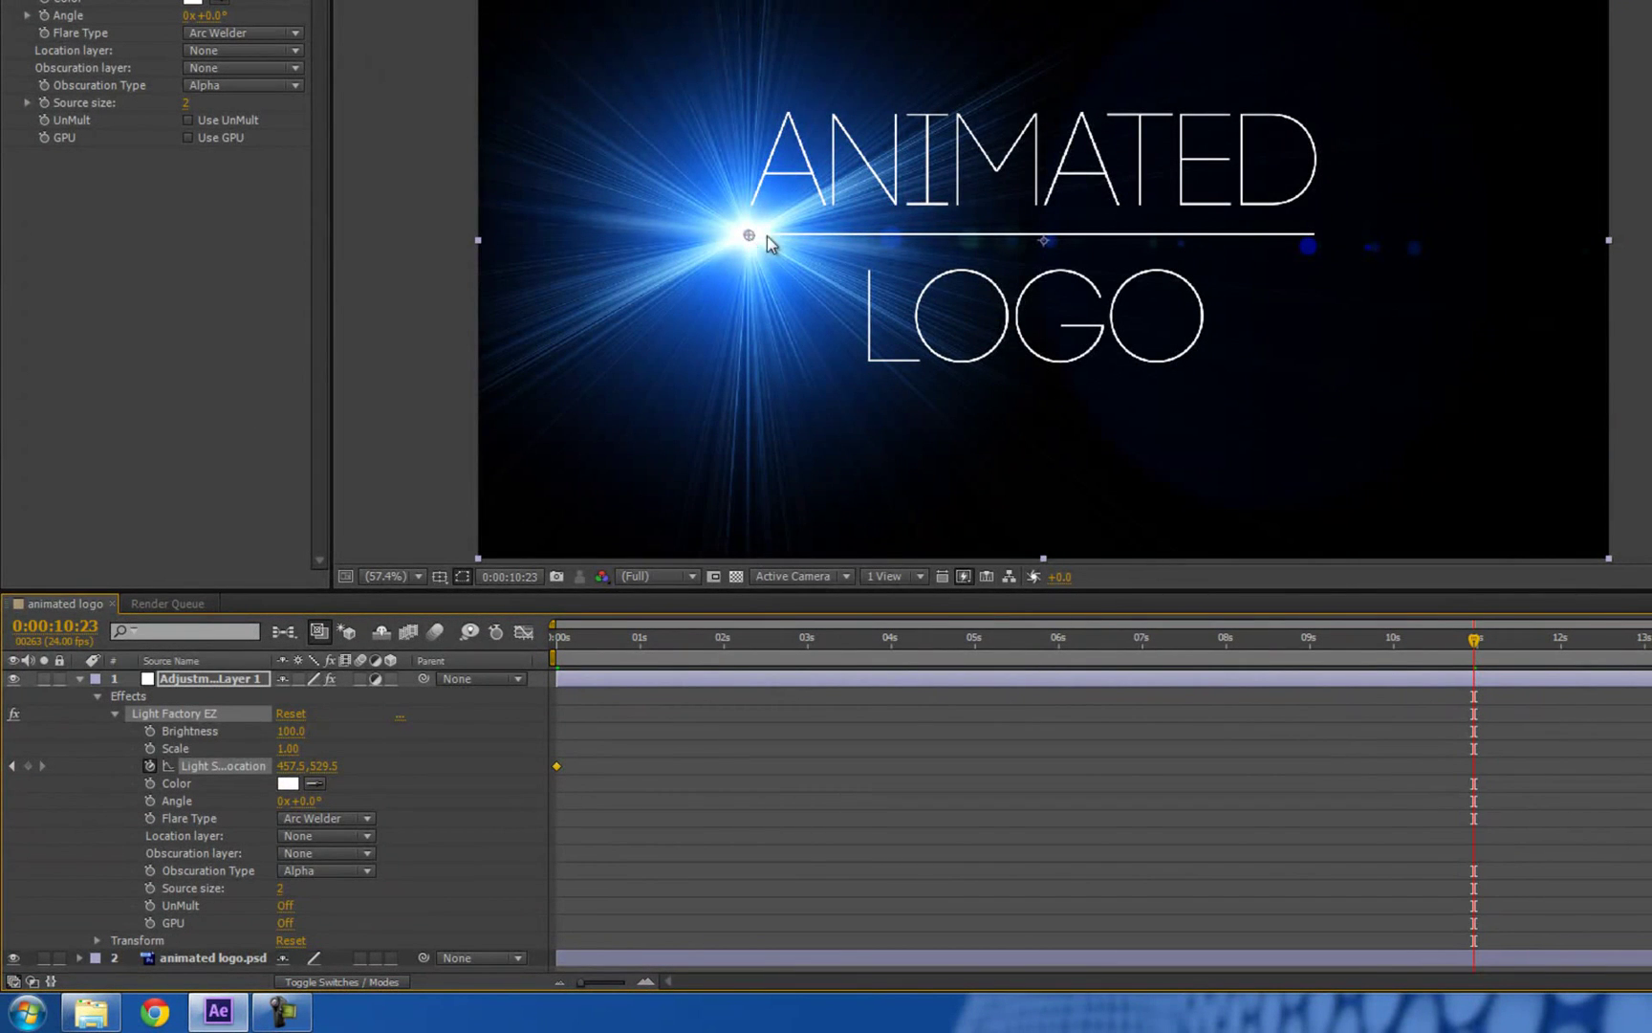
left_click_drag(767, 236, 1307, 236)
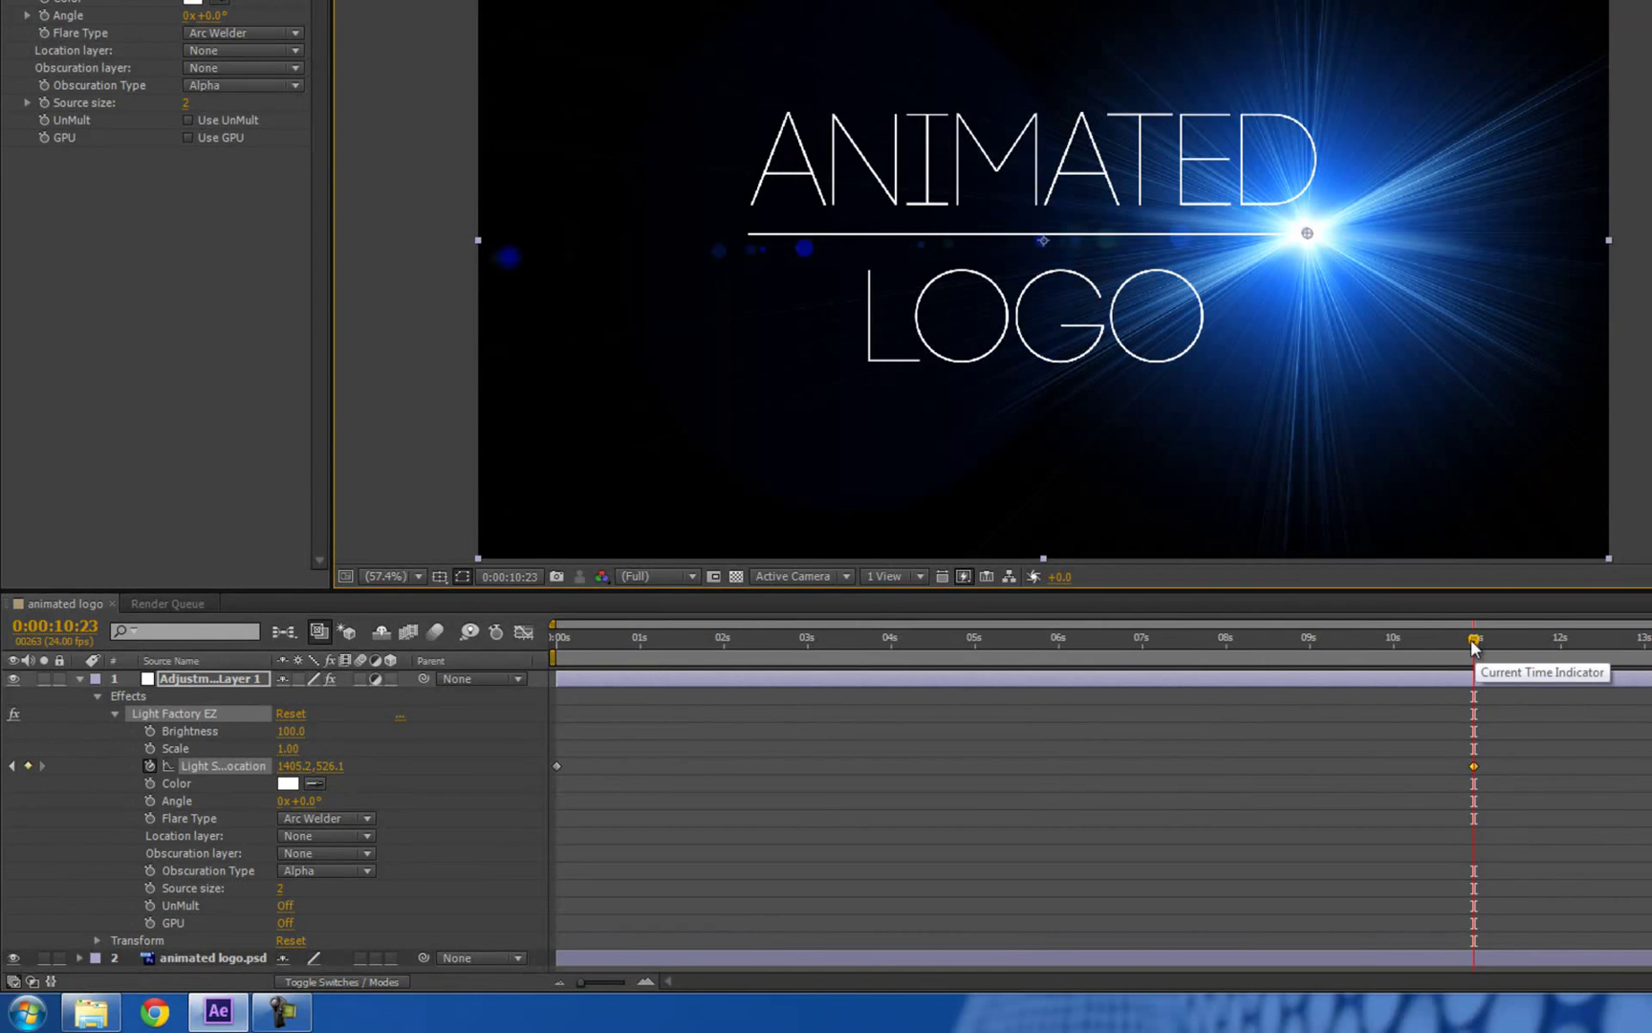
left_click_drag(1475, 644, 547, 647)
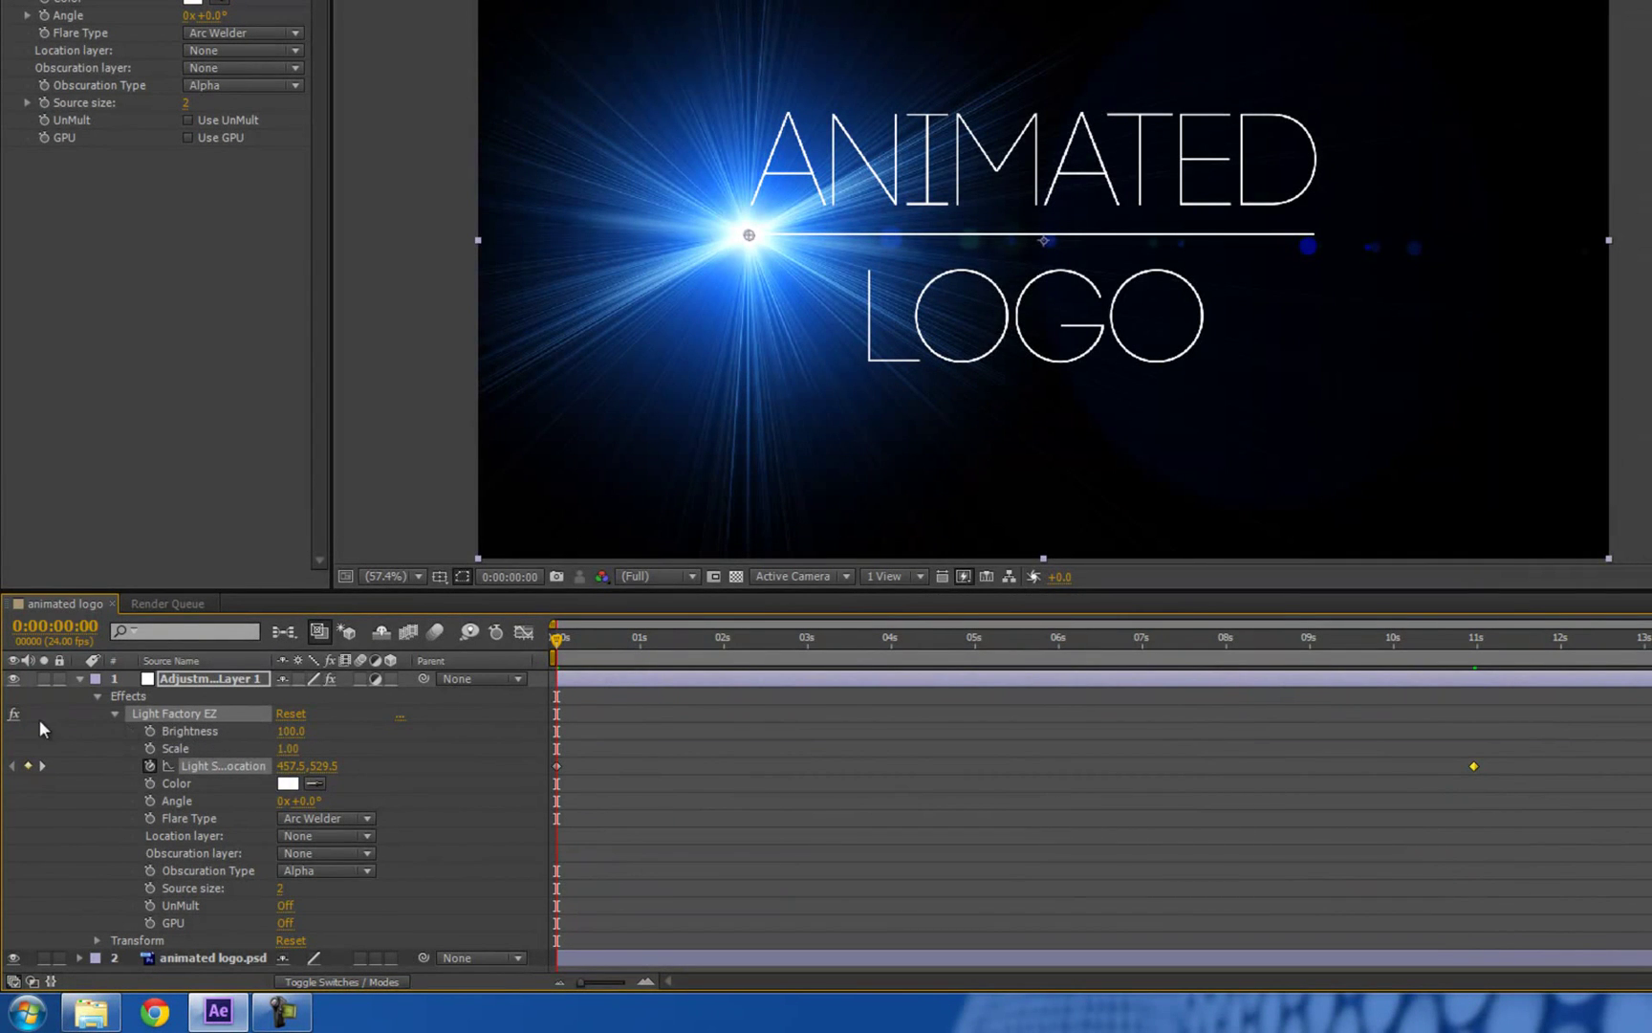
Step: Keyframe the flare's Brightness at 0 at the start and 100 at 2 seconds
left_click(148, 729)
left_click(289, 731)
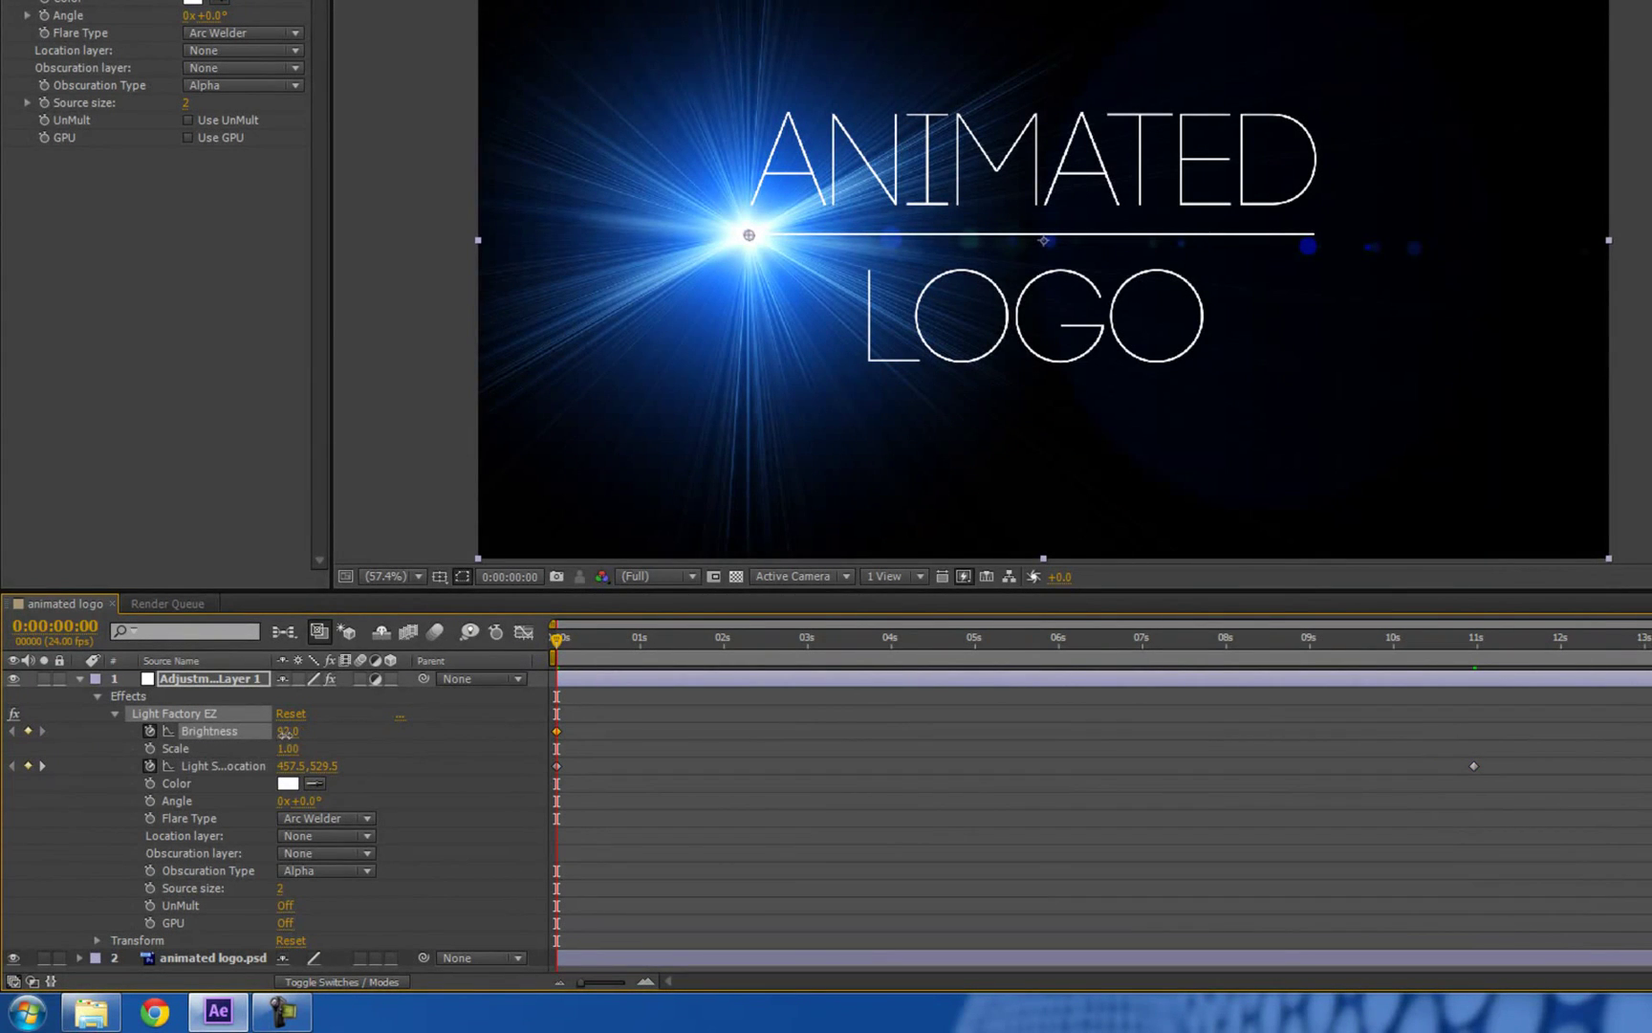
type("0")
key("Return")
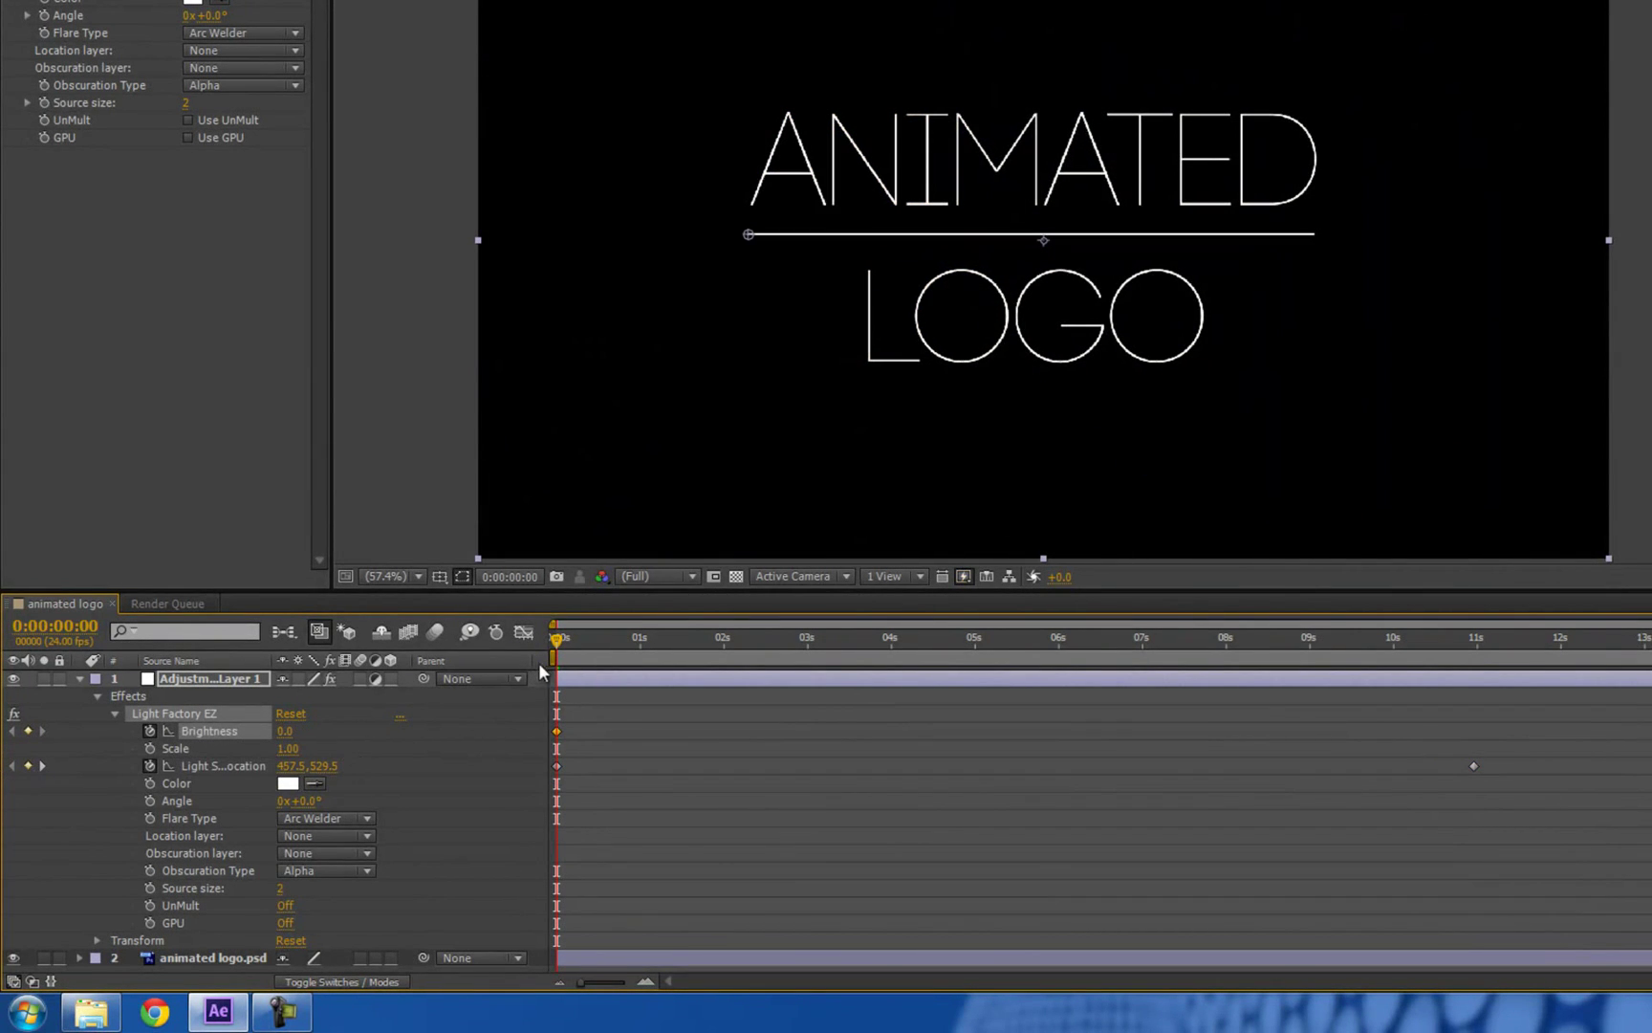
left_click_drag(572, 637, 728, 638)
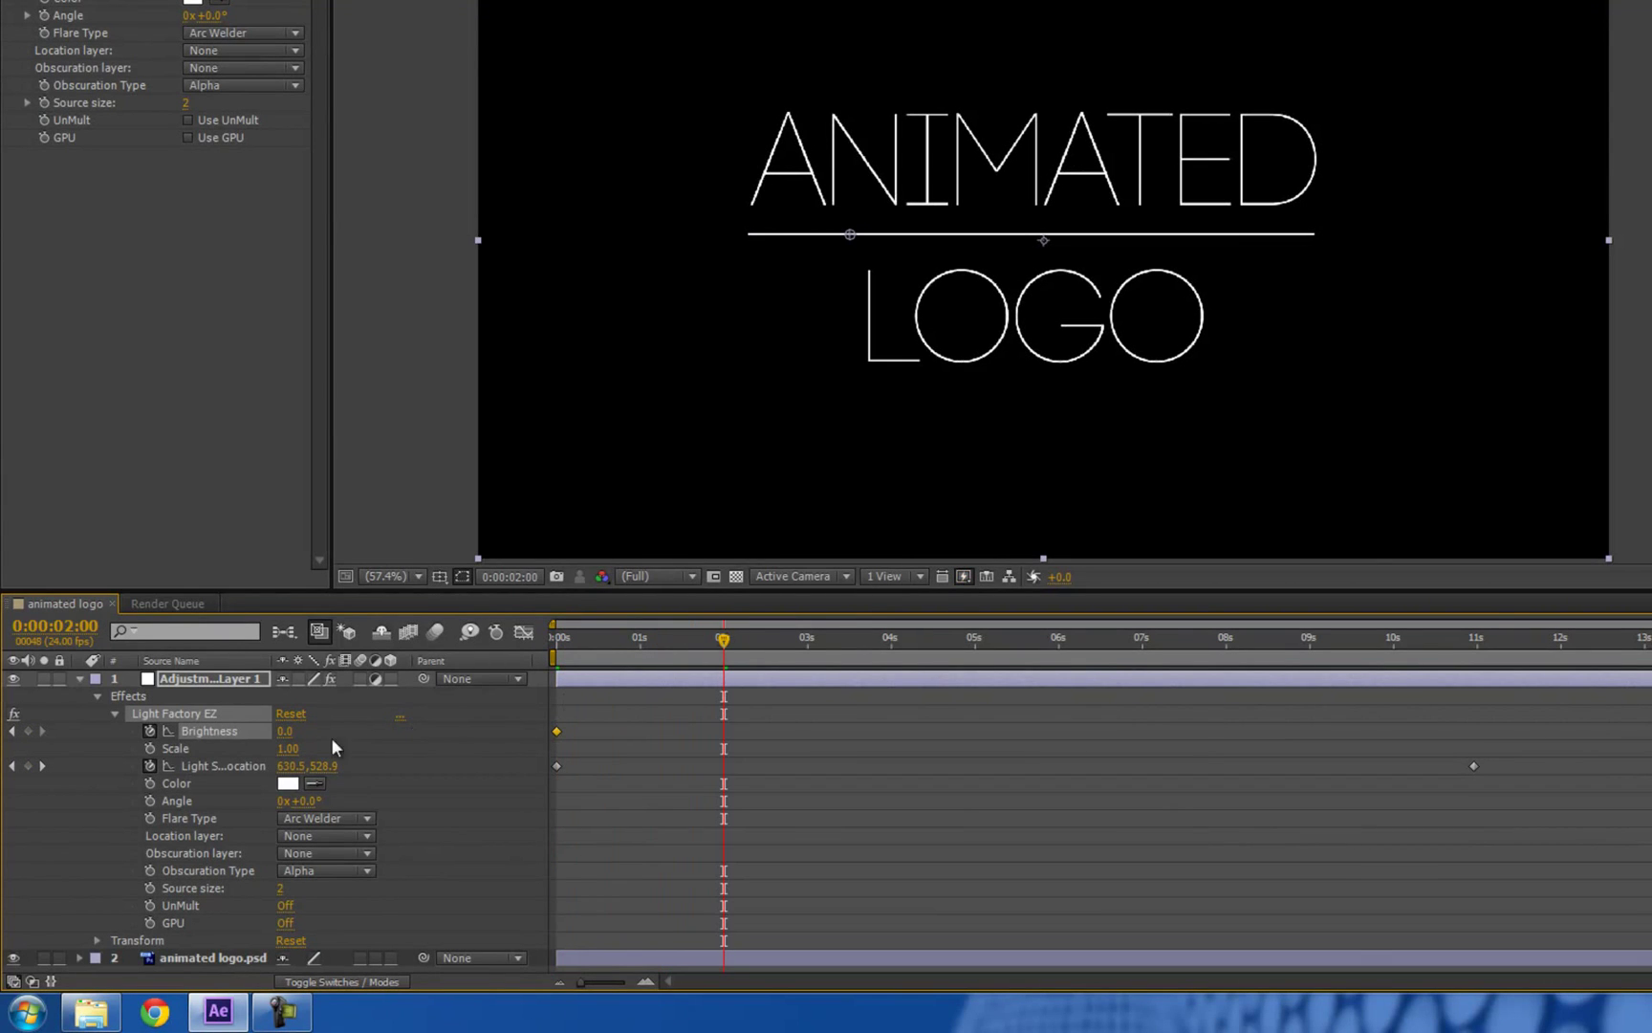
left_click(283, 732)
type("100")
key("Return")
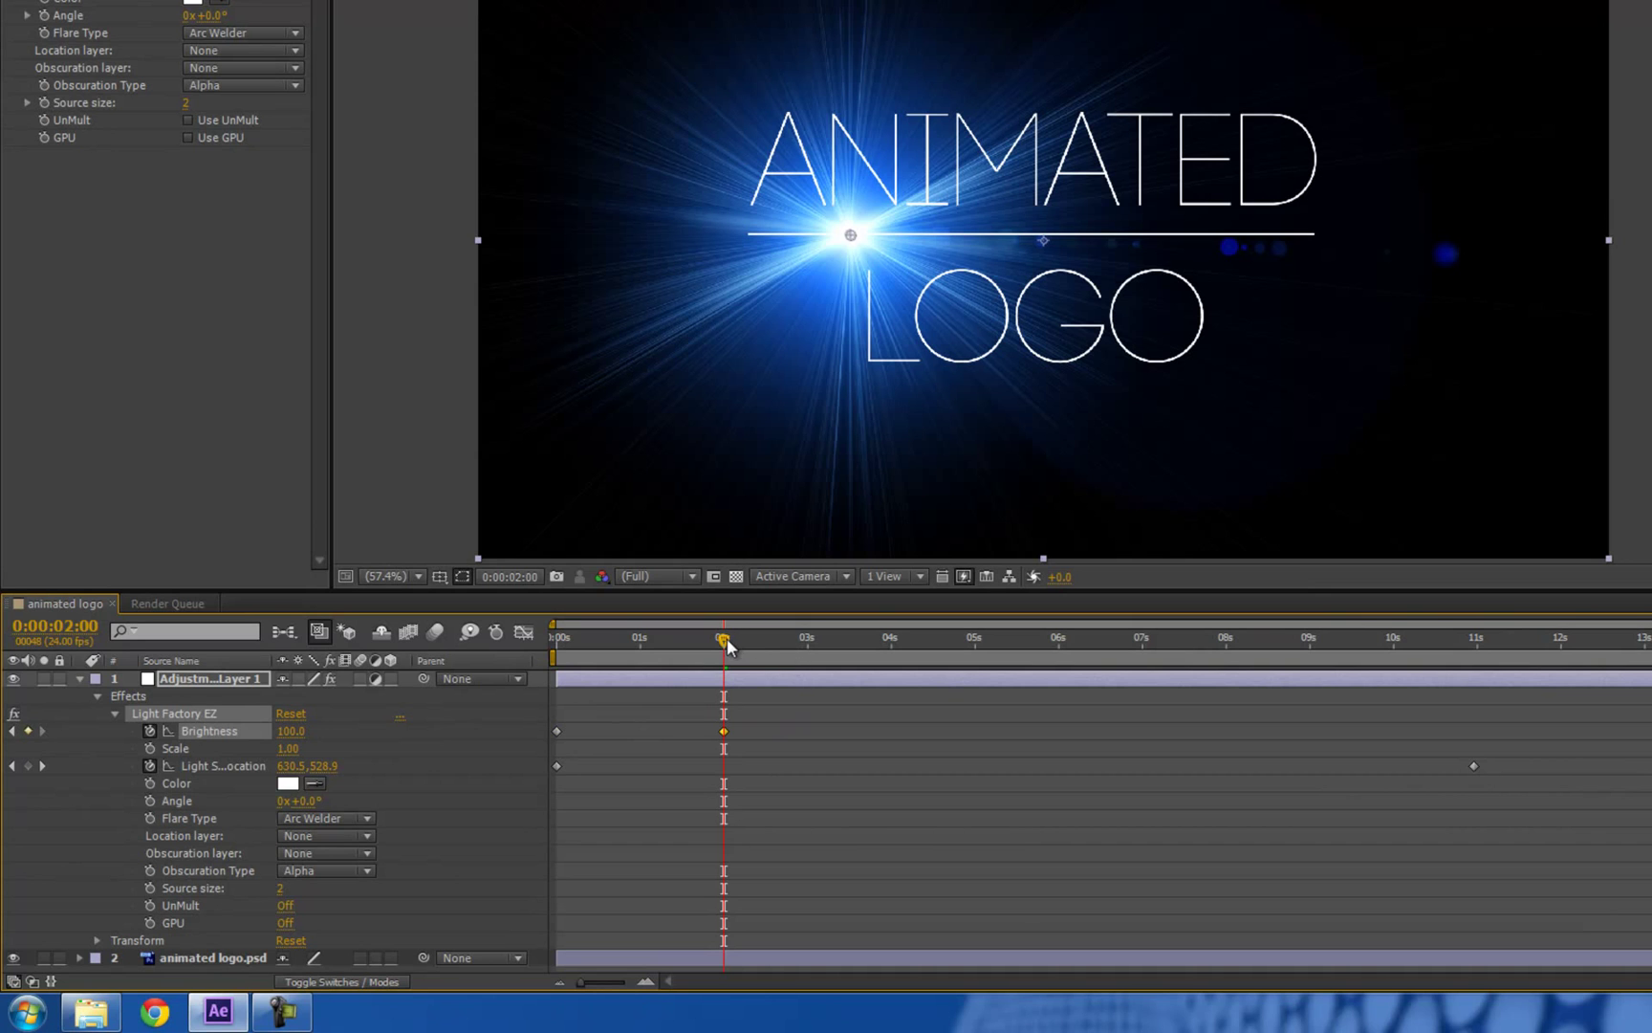
Step: Set Brightness back to 0 at 0:00:10:23, then select all the flare's keyframes
left_click_drag(726, 638, 1309, 638)
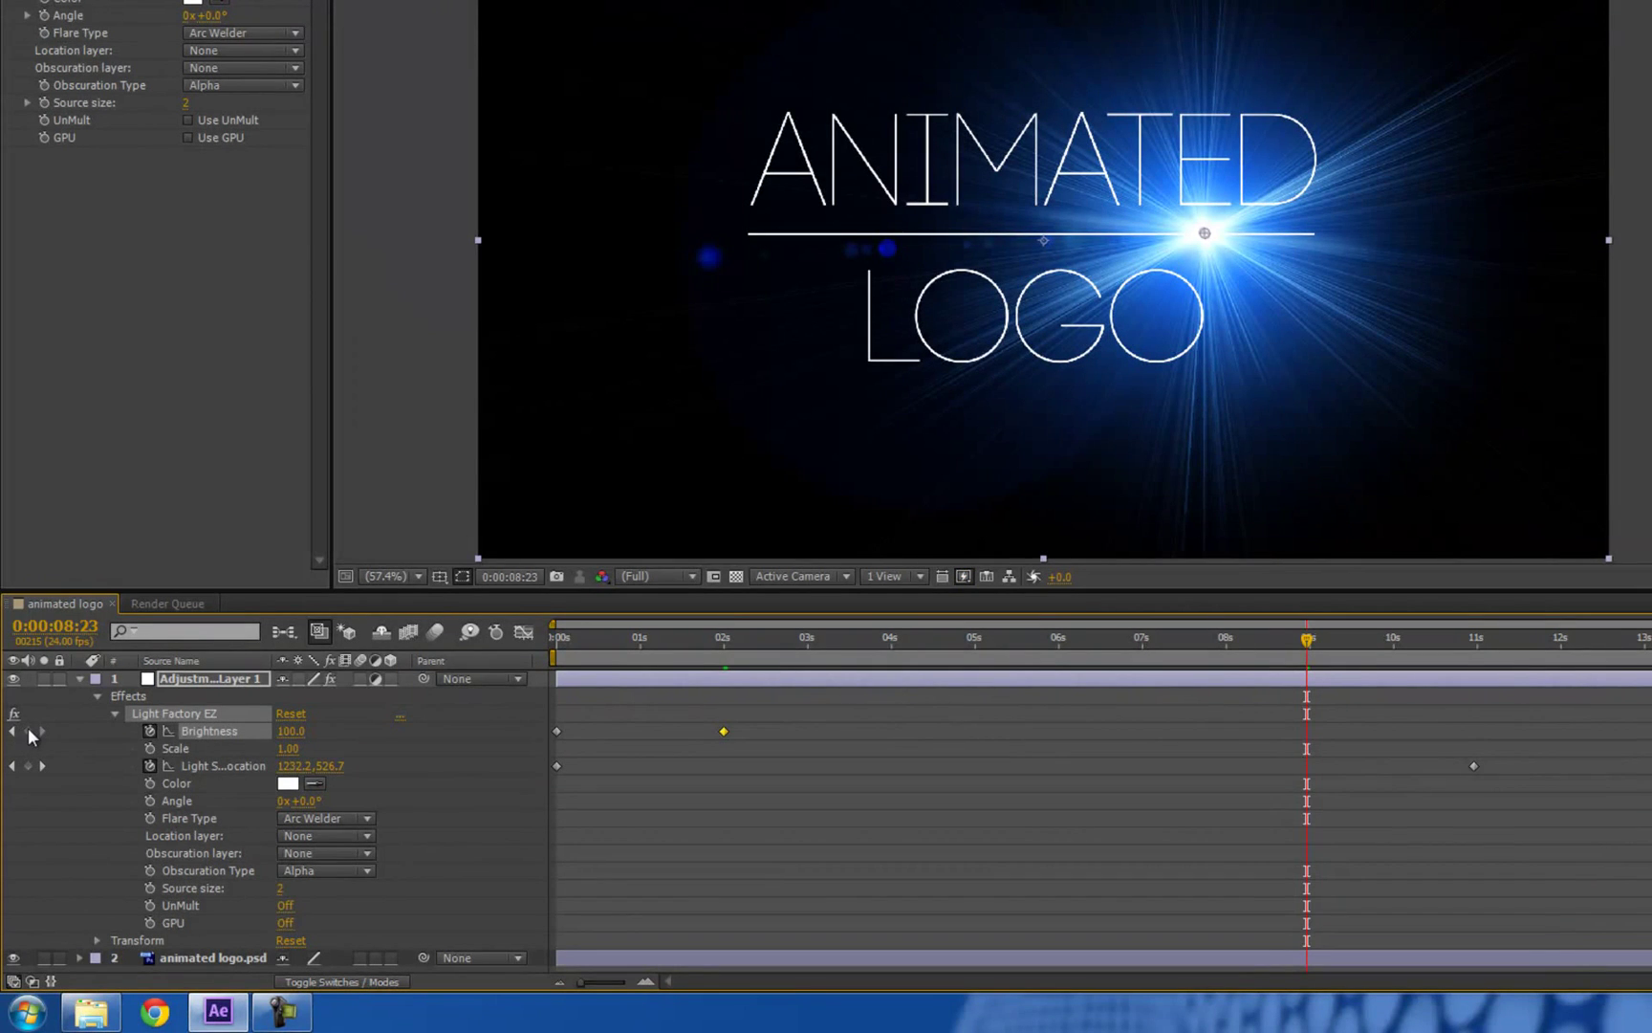
key("Page_Down")
key("Page_Down")
left_click_drag(1366, 638, 1473, 638)
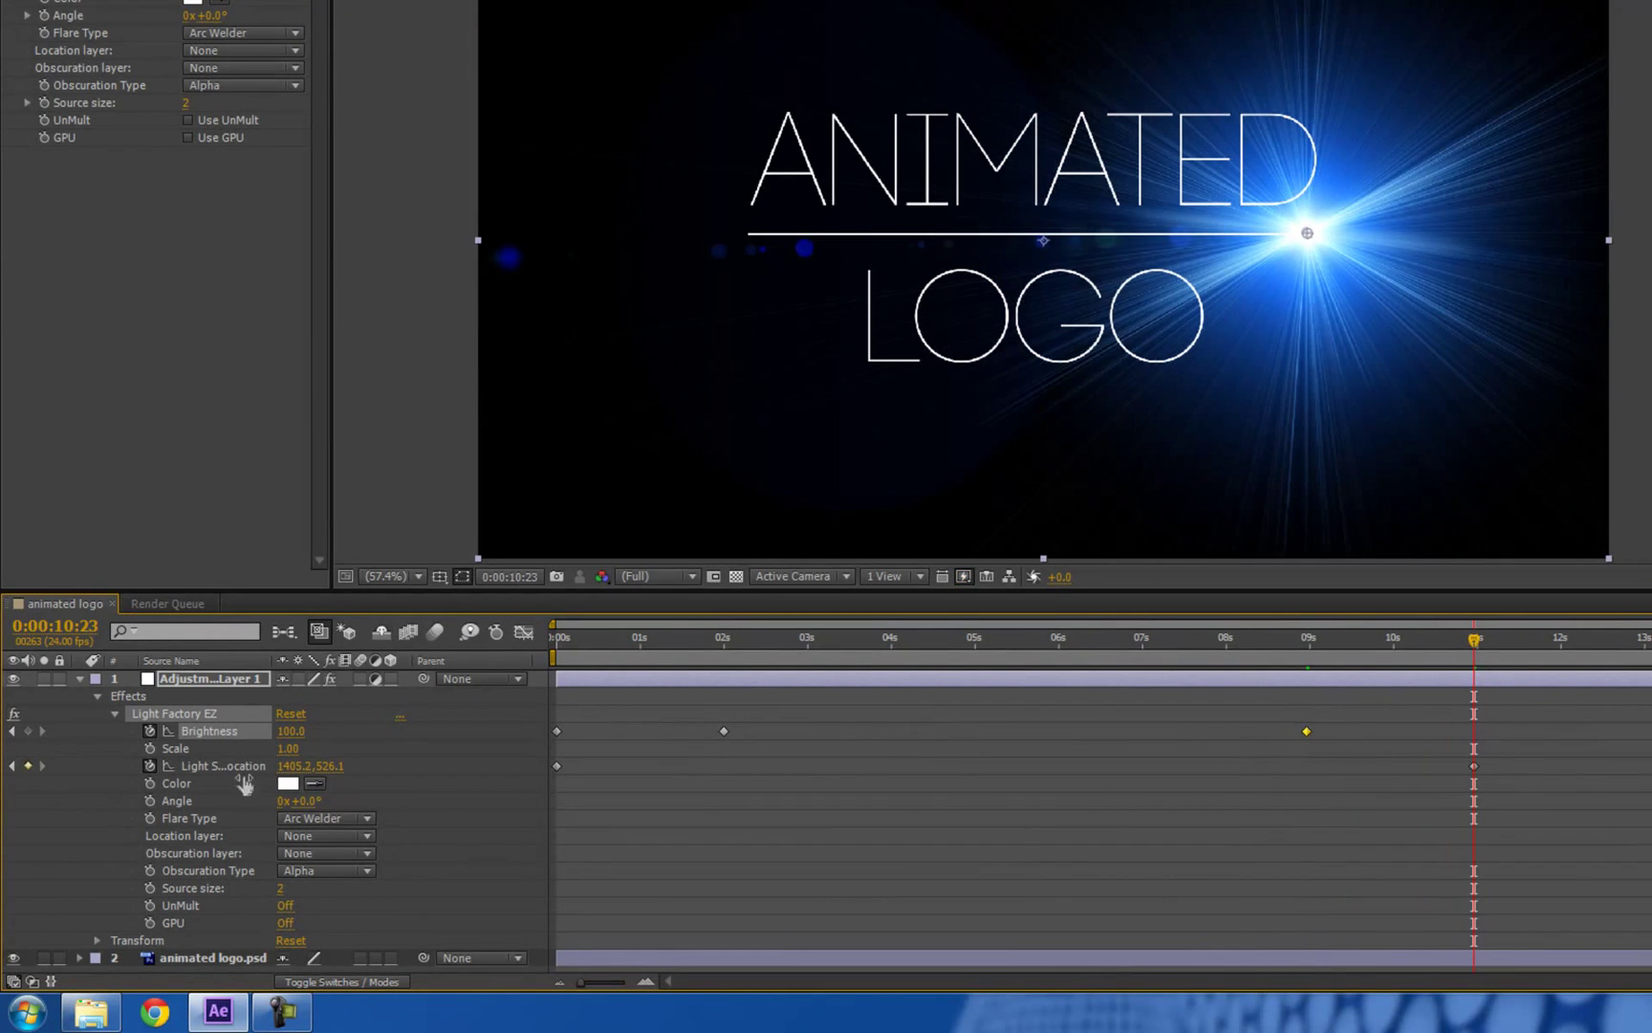
left_click(290, 732)
type("0")
key("Return")
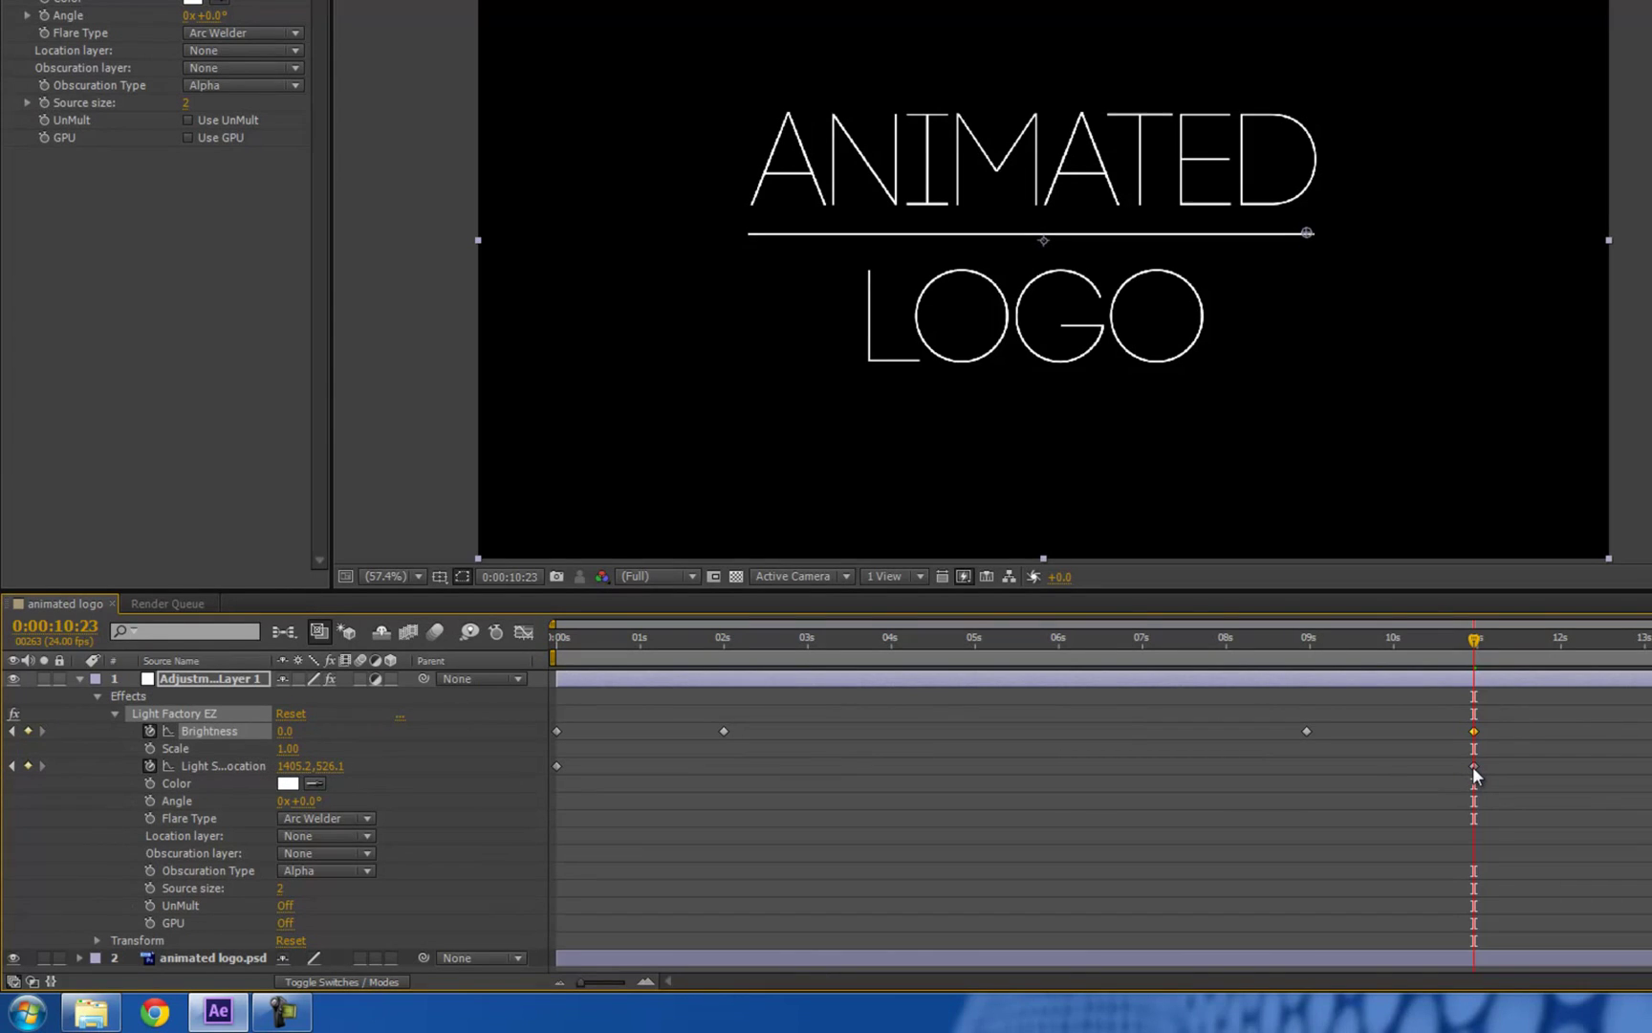
mouse_move(1473, 766)
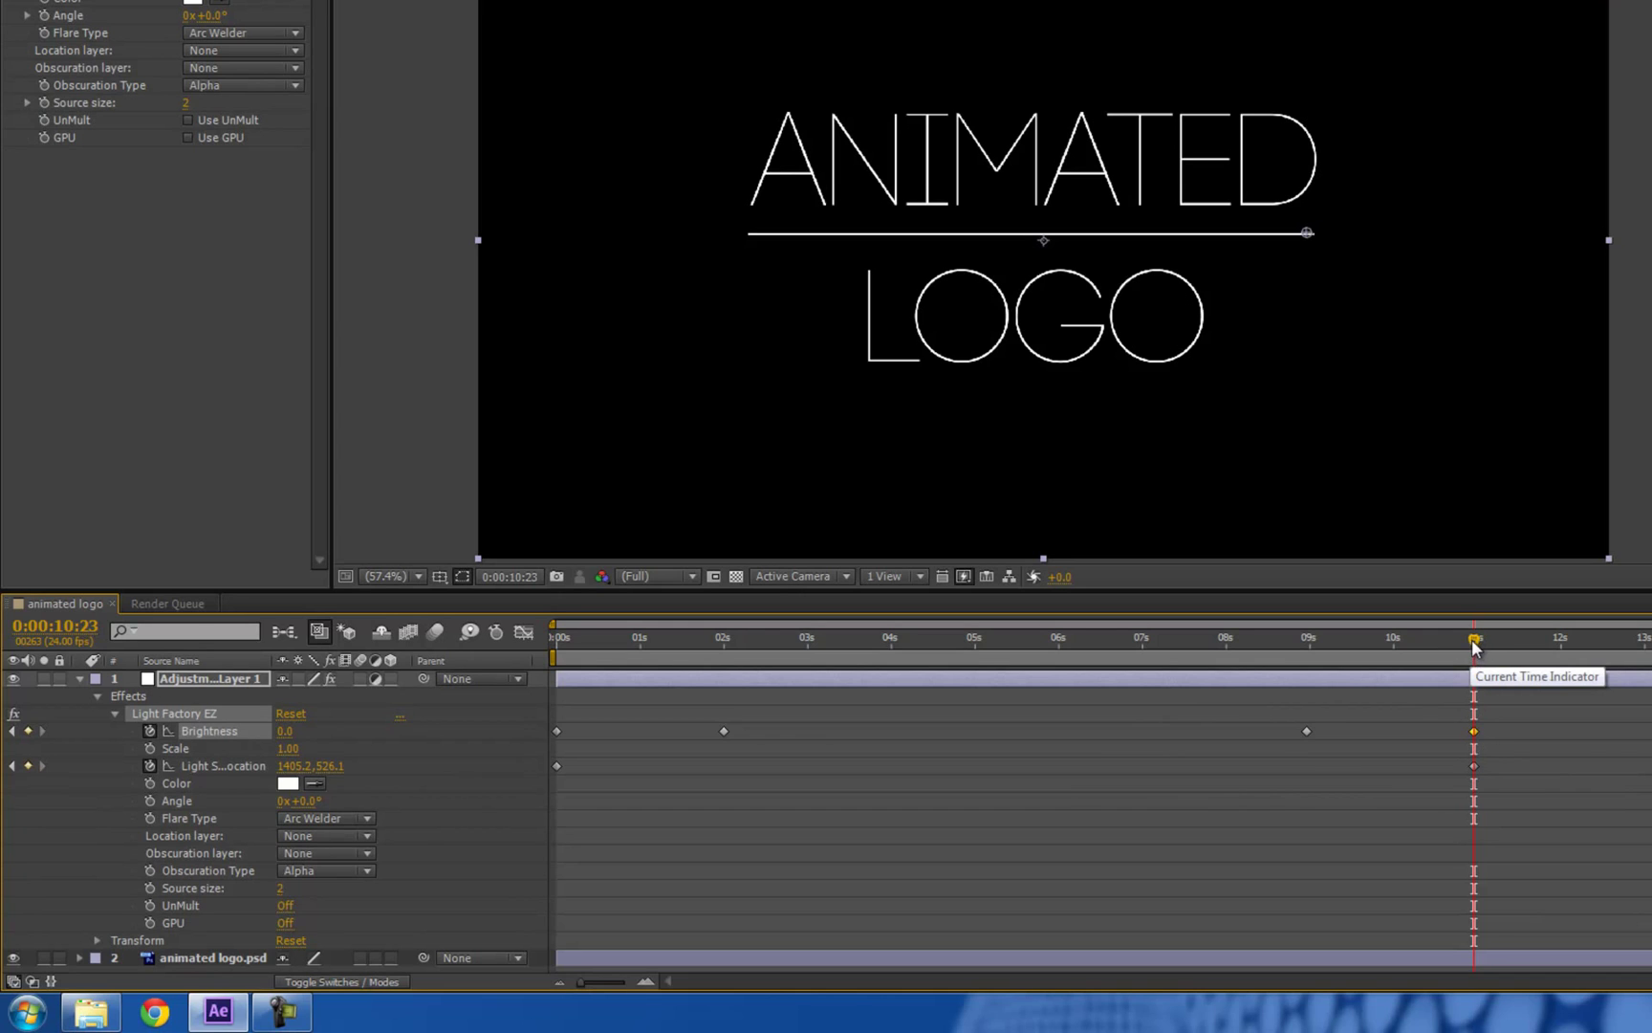
left_click_drag(1502, 766, 484, 760)
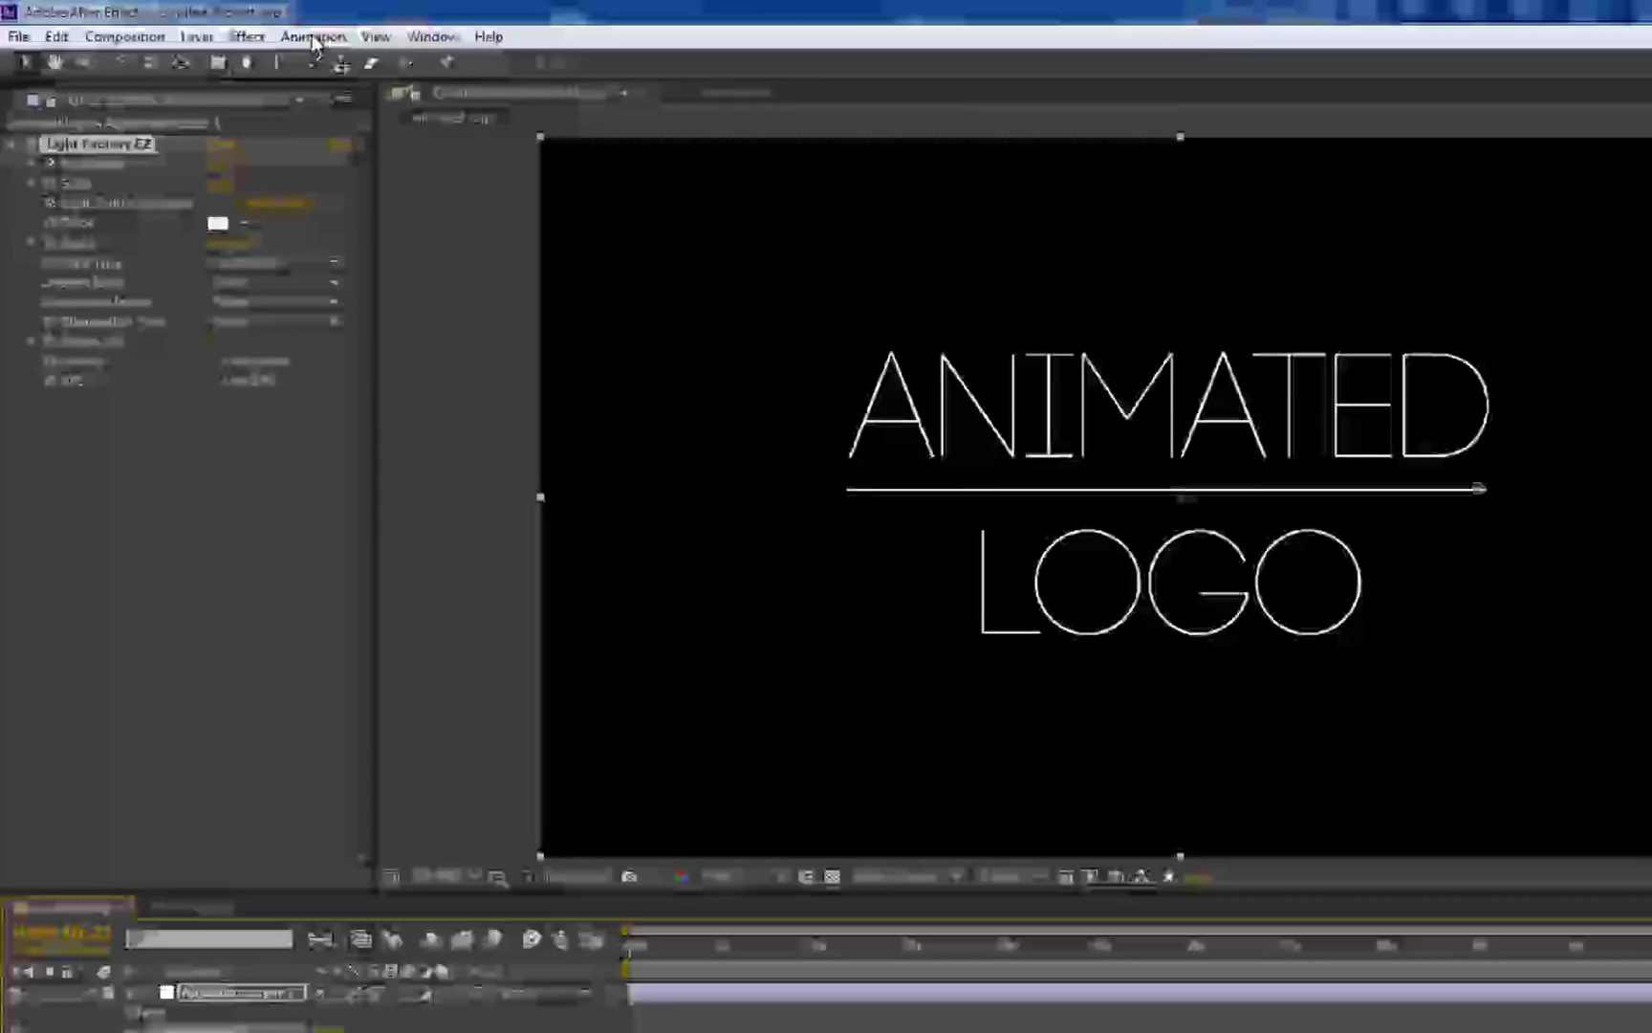
Step: Apply Easy Ease to the selected keyframes and scrub back to 0:00:03:10 to check
left_click(313, 39)
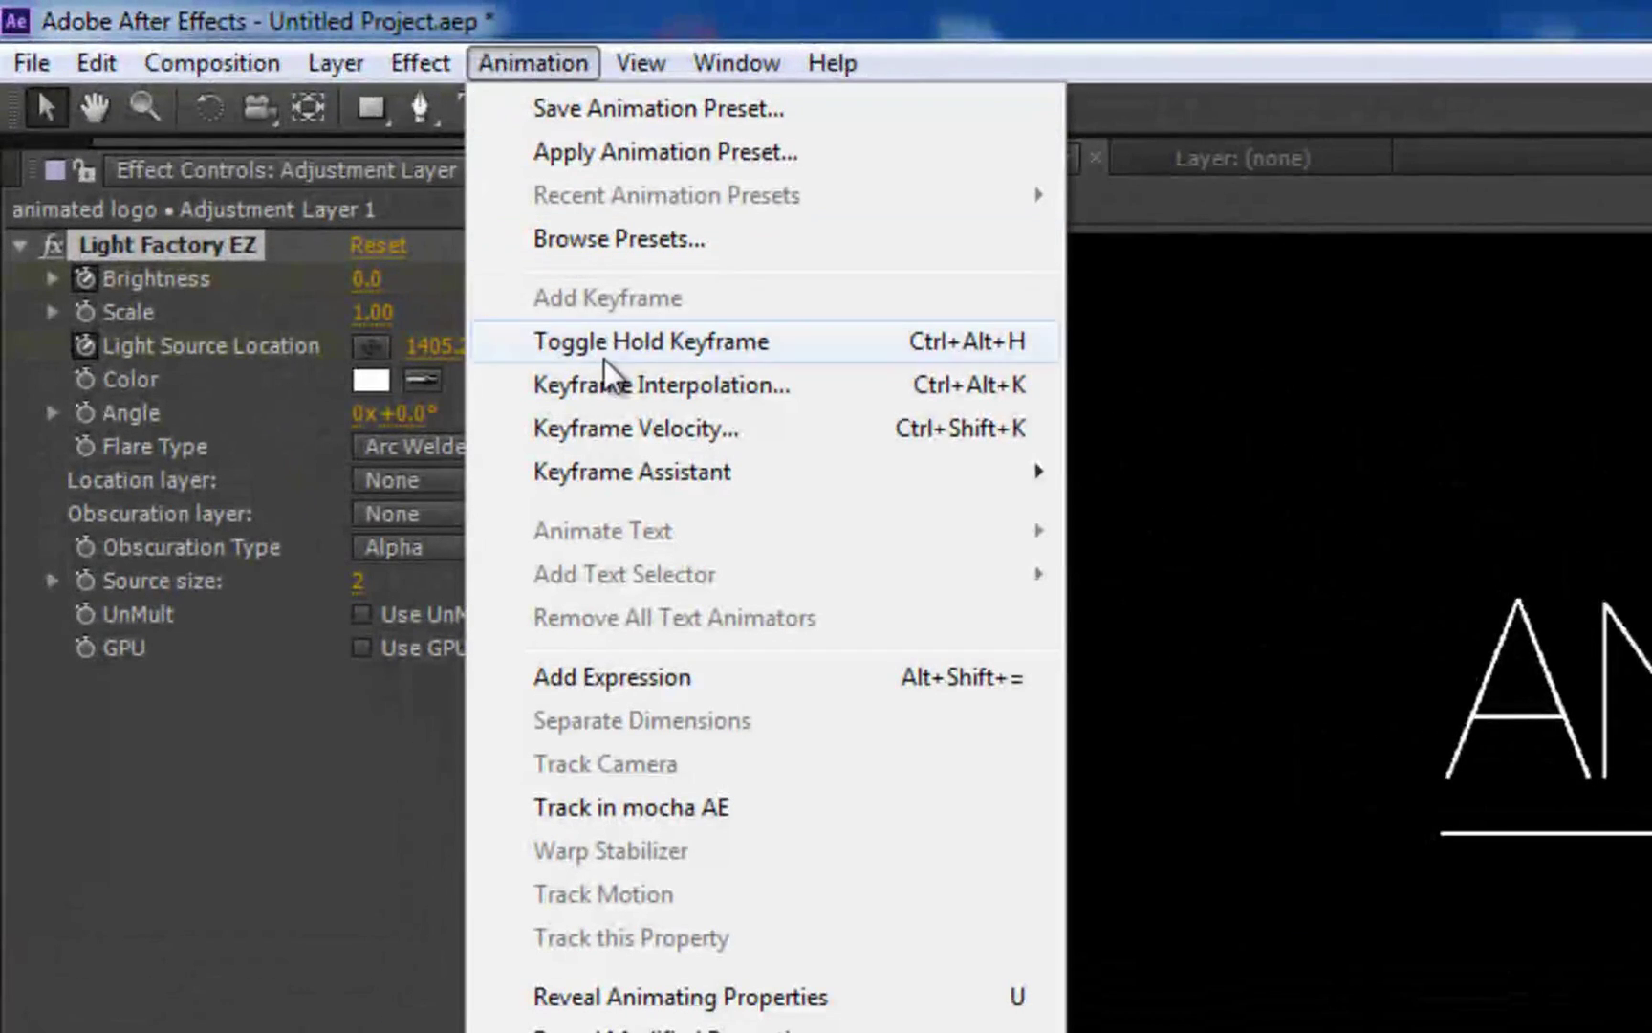
mouse_move(638, 471)
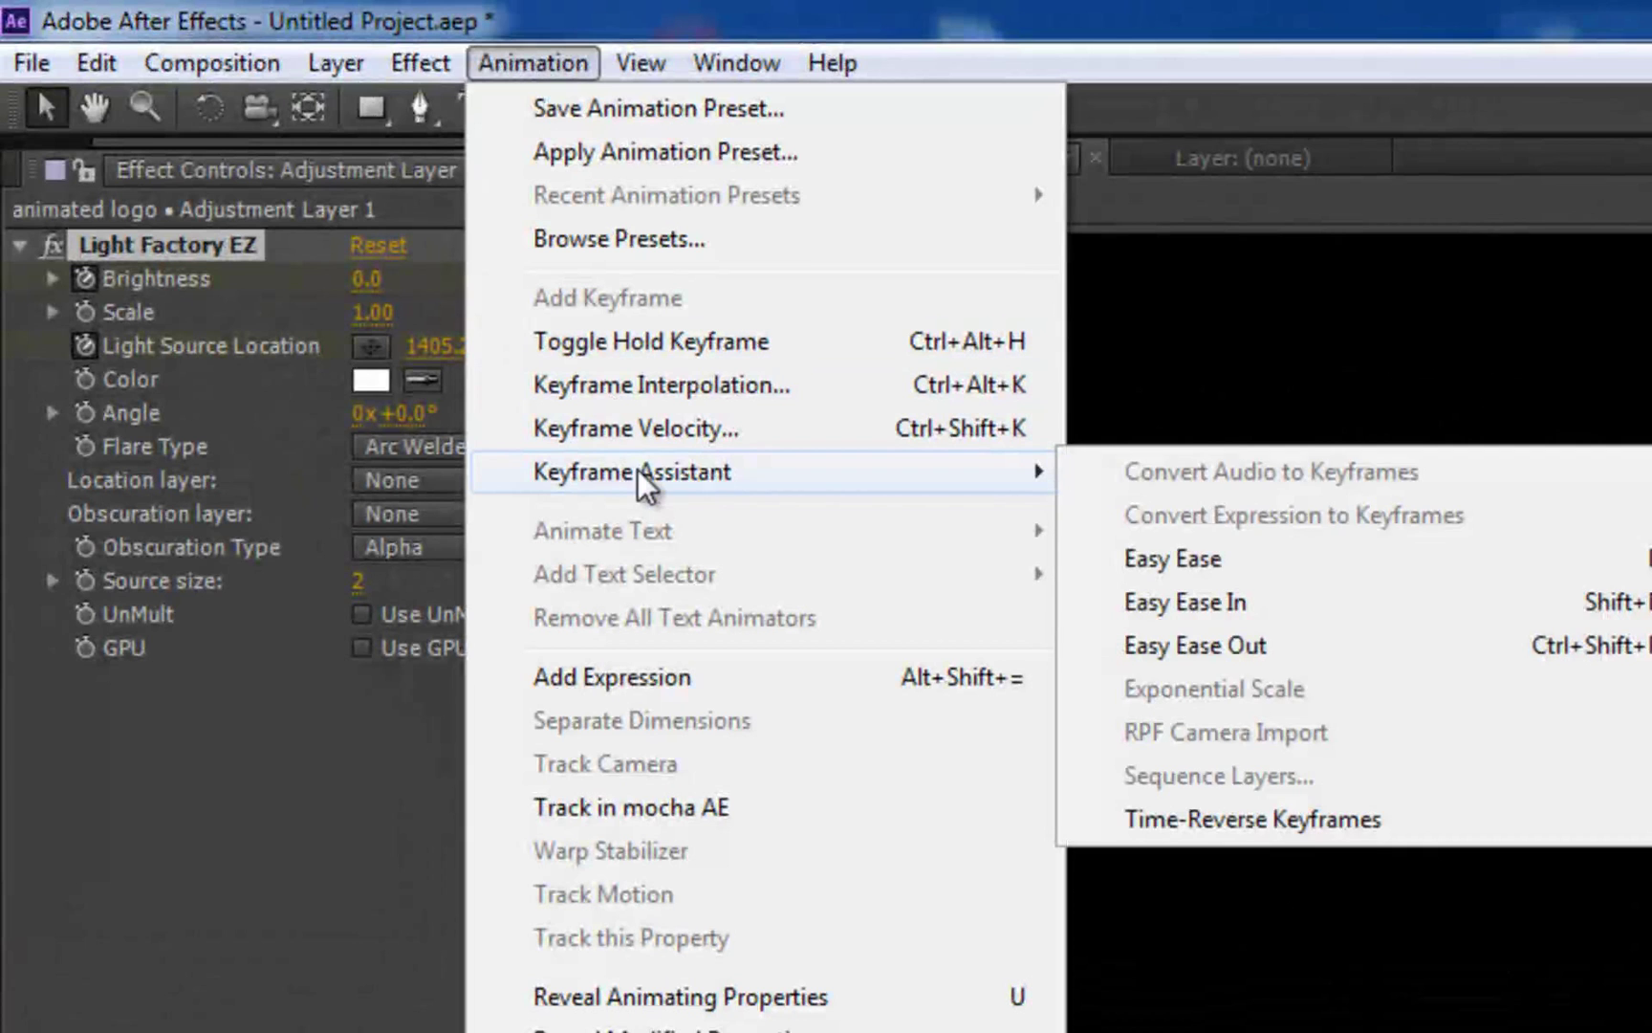
left_click(1178, 558)
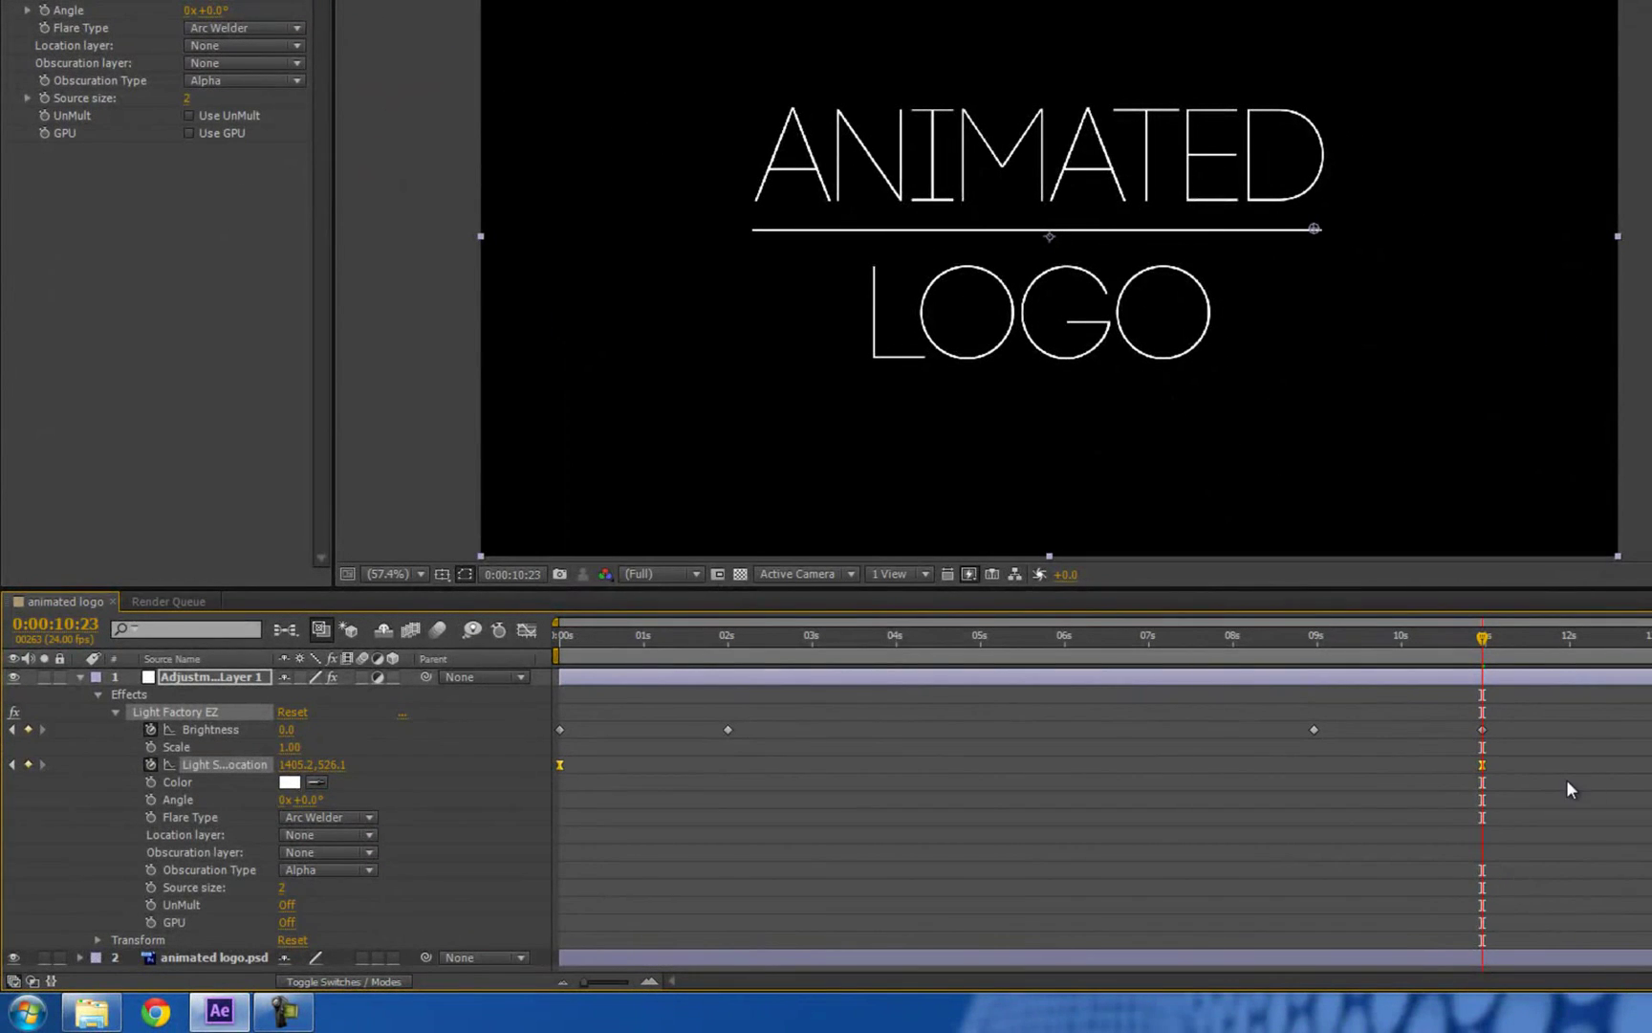
left_click(1480, 638)
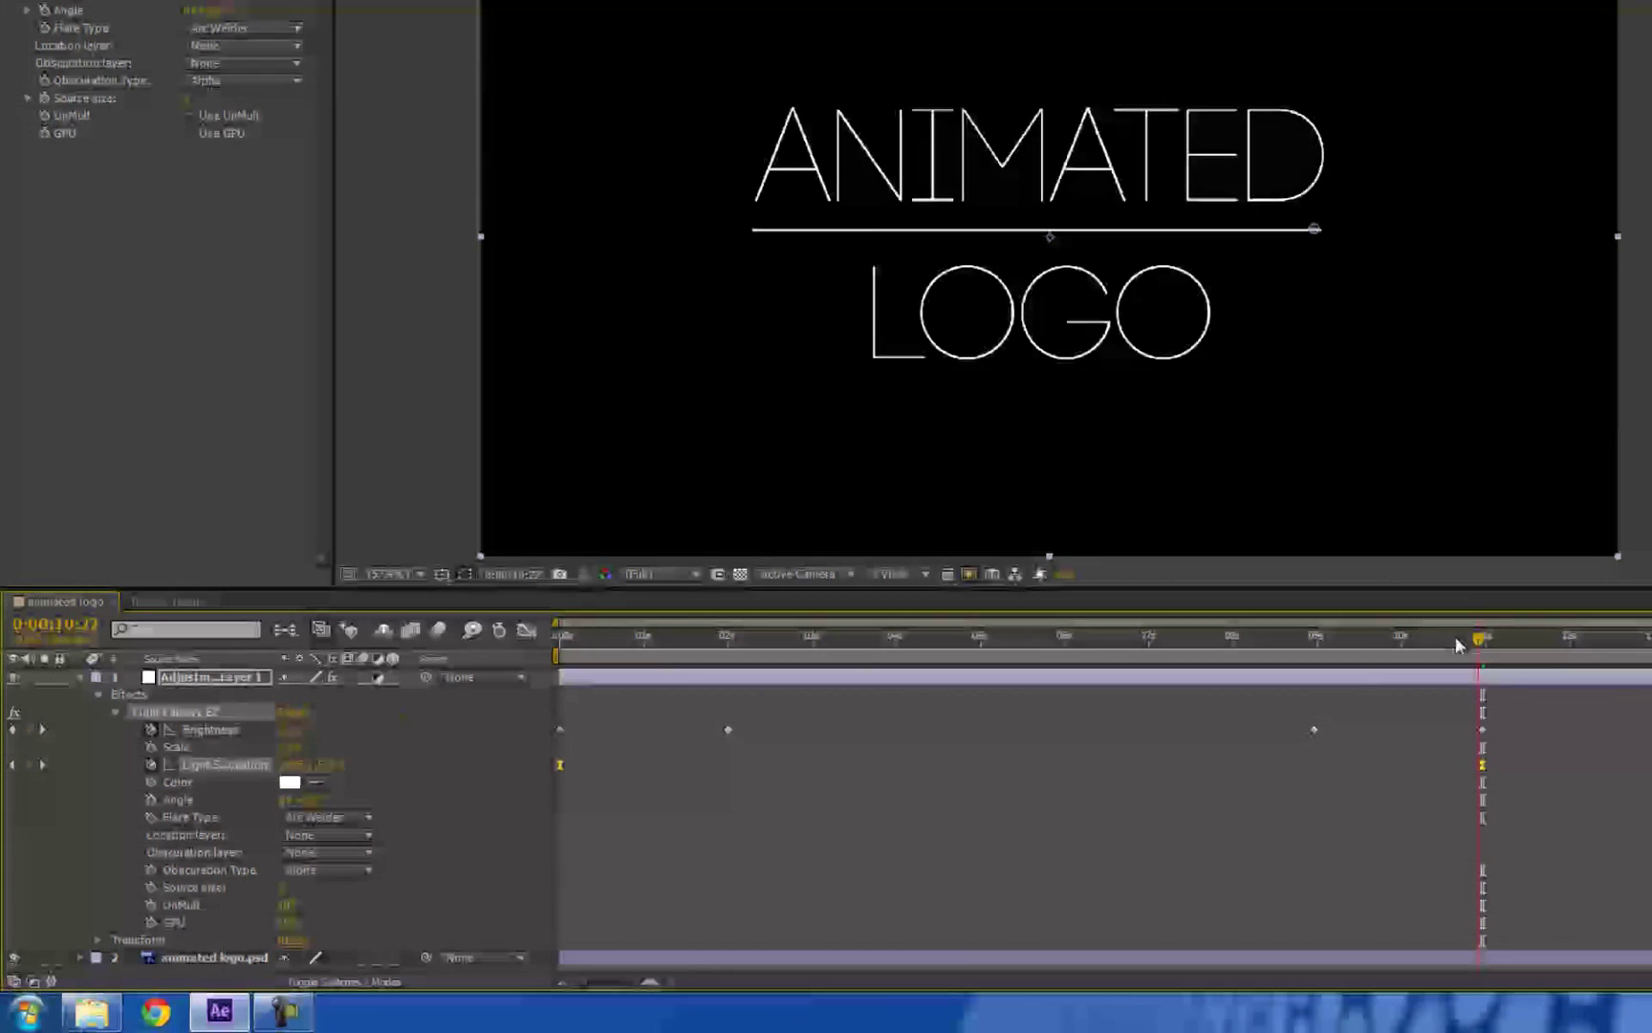
mouse_move(1457, 645)
left_mouse_down()
mouse_move(1305, 631)
mouse_move(510, 647)
mouse_move(1484, 626)
left_mouse_up()
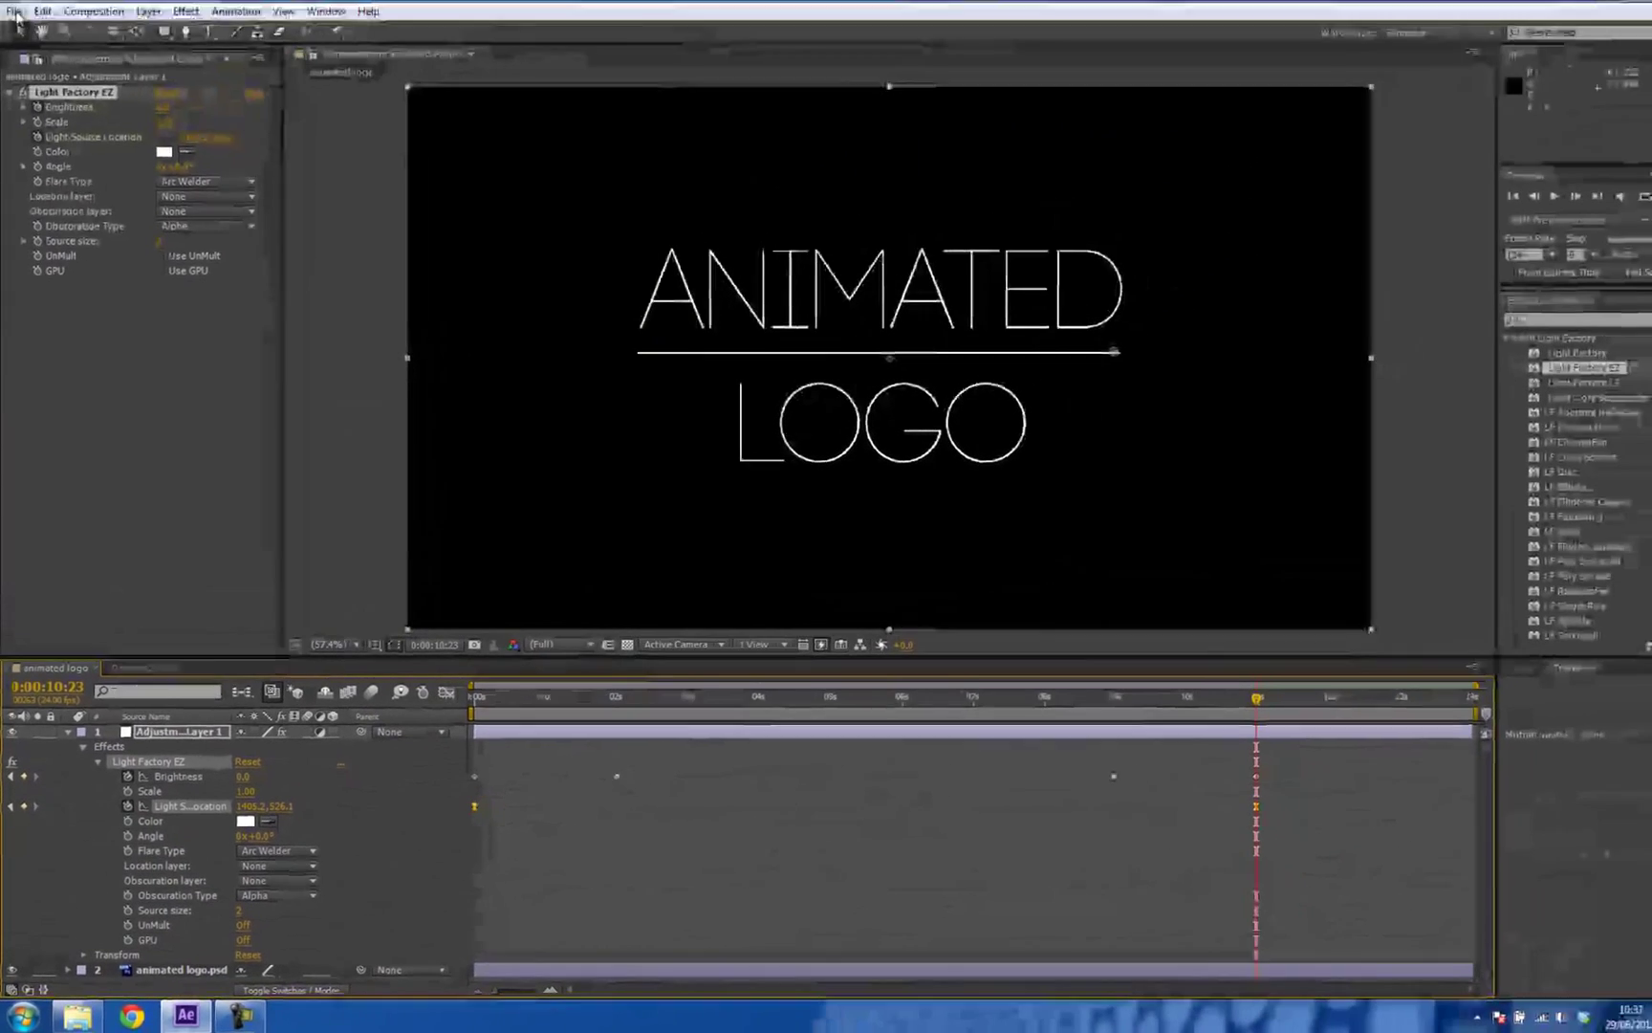
Step: Import 3mas.wav, drop it into the timeline, and collapse Adjustment Layer 1's properties
left_click(13, 28)
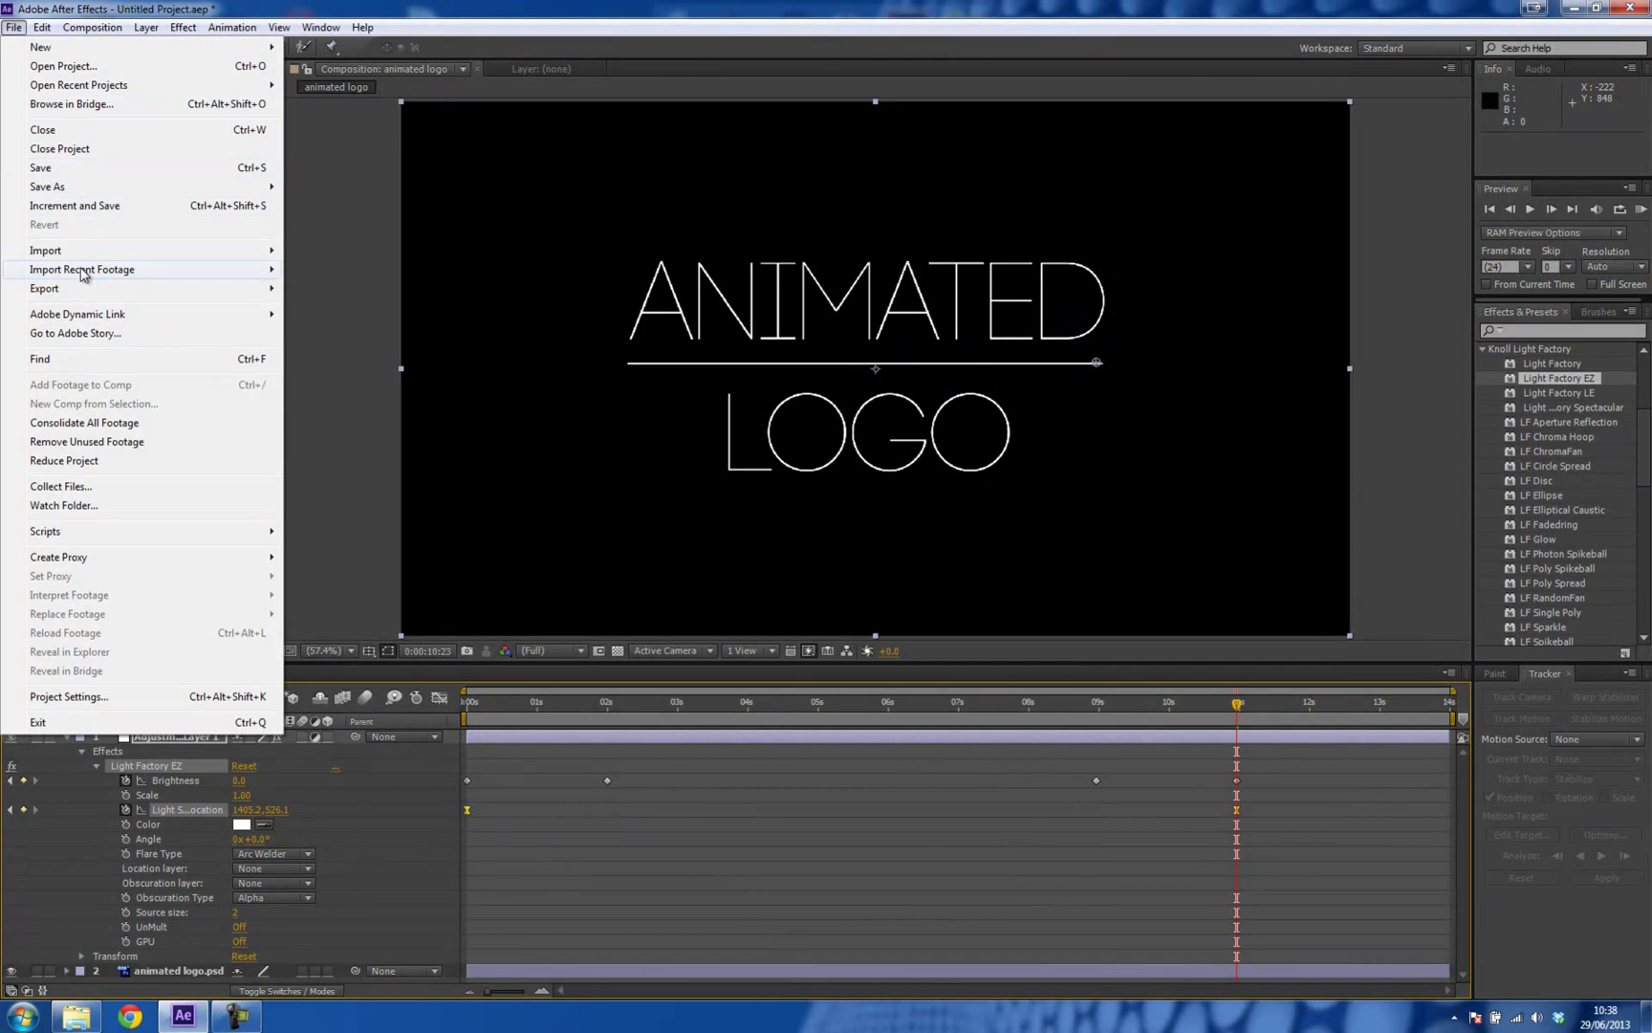
left_click(320, 253)
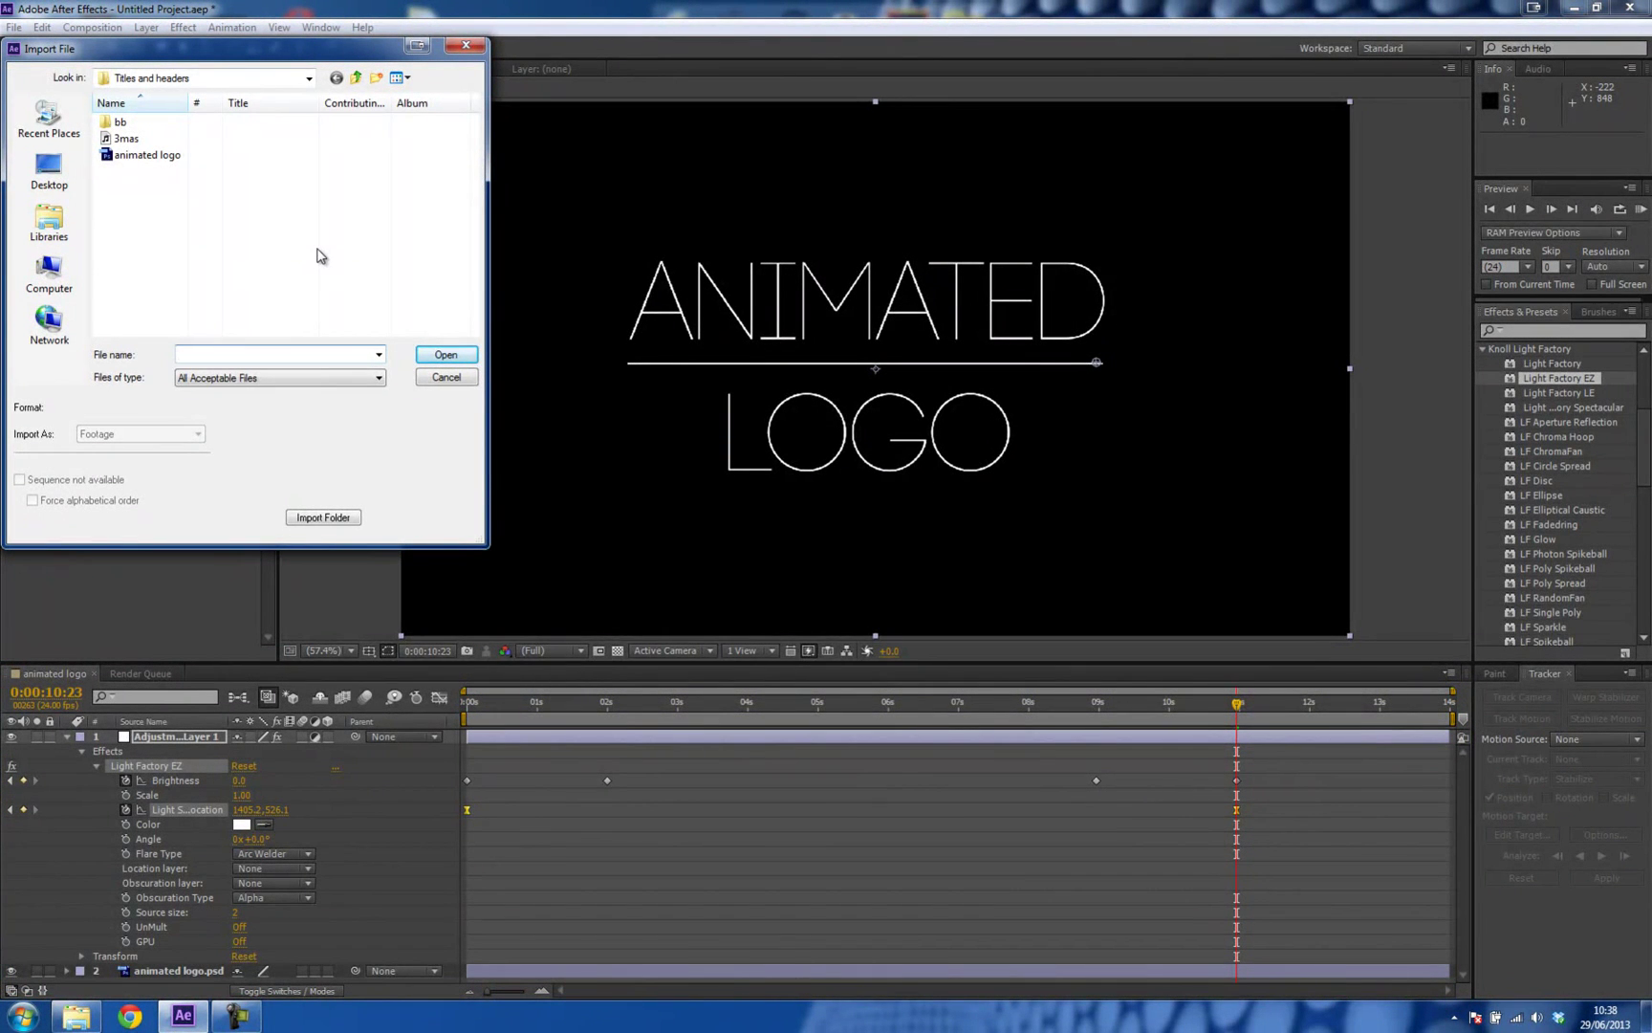
double_click(113, 143)
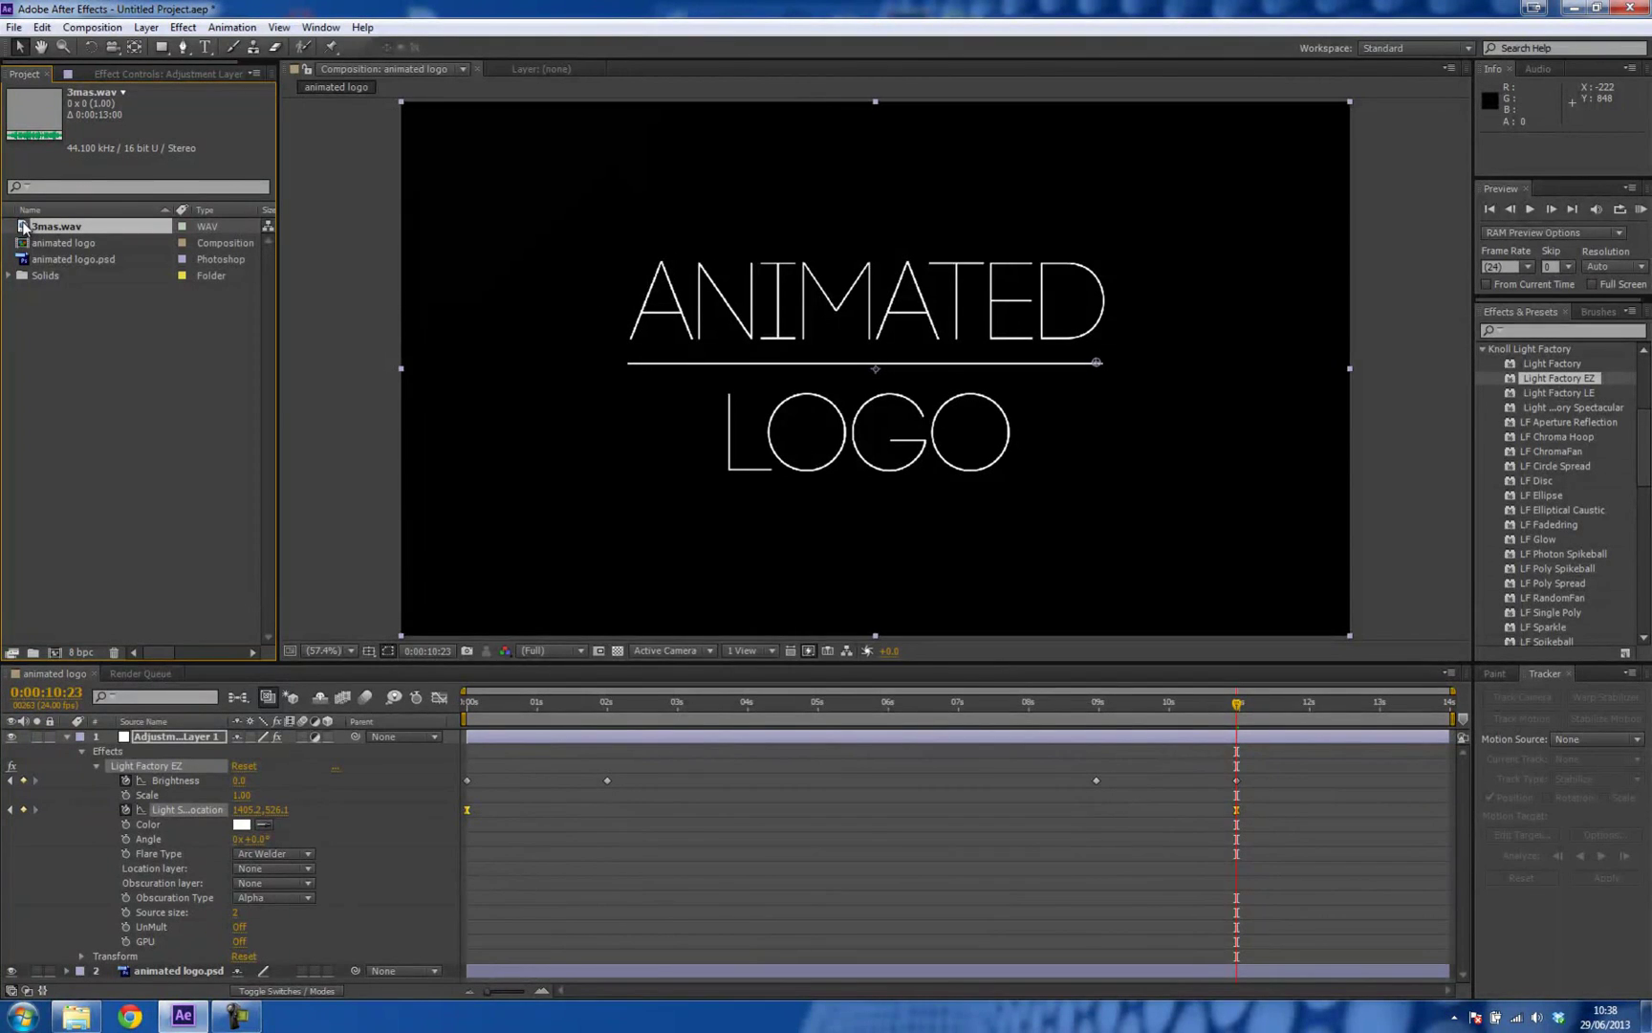
left_click_drag(24, 227, 173, 969)
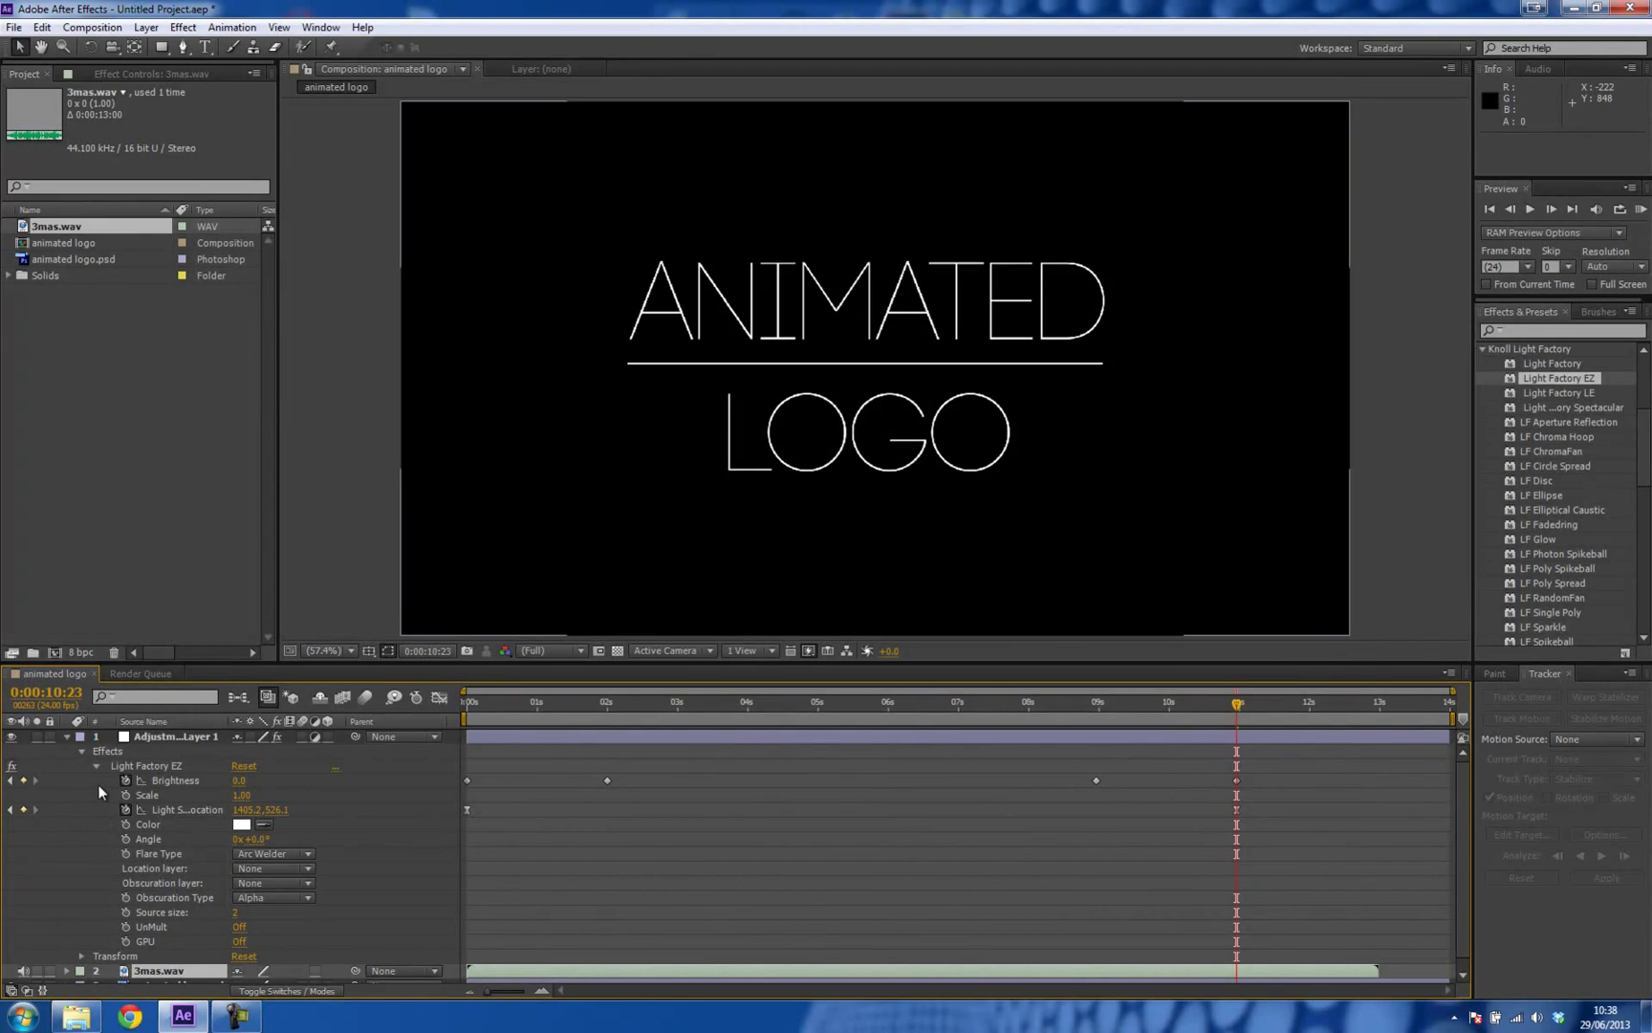
left_click(82, 752)
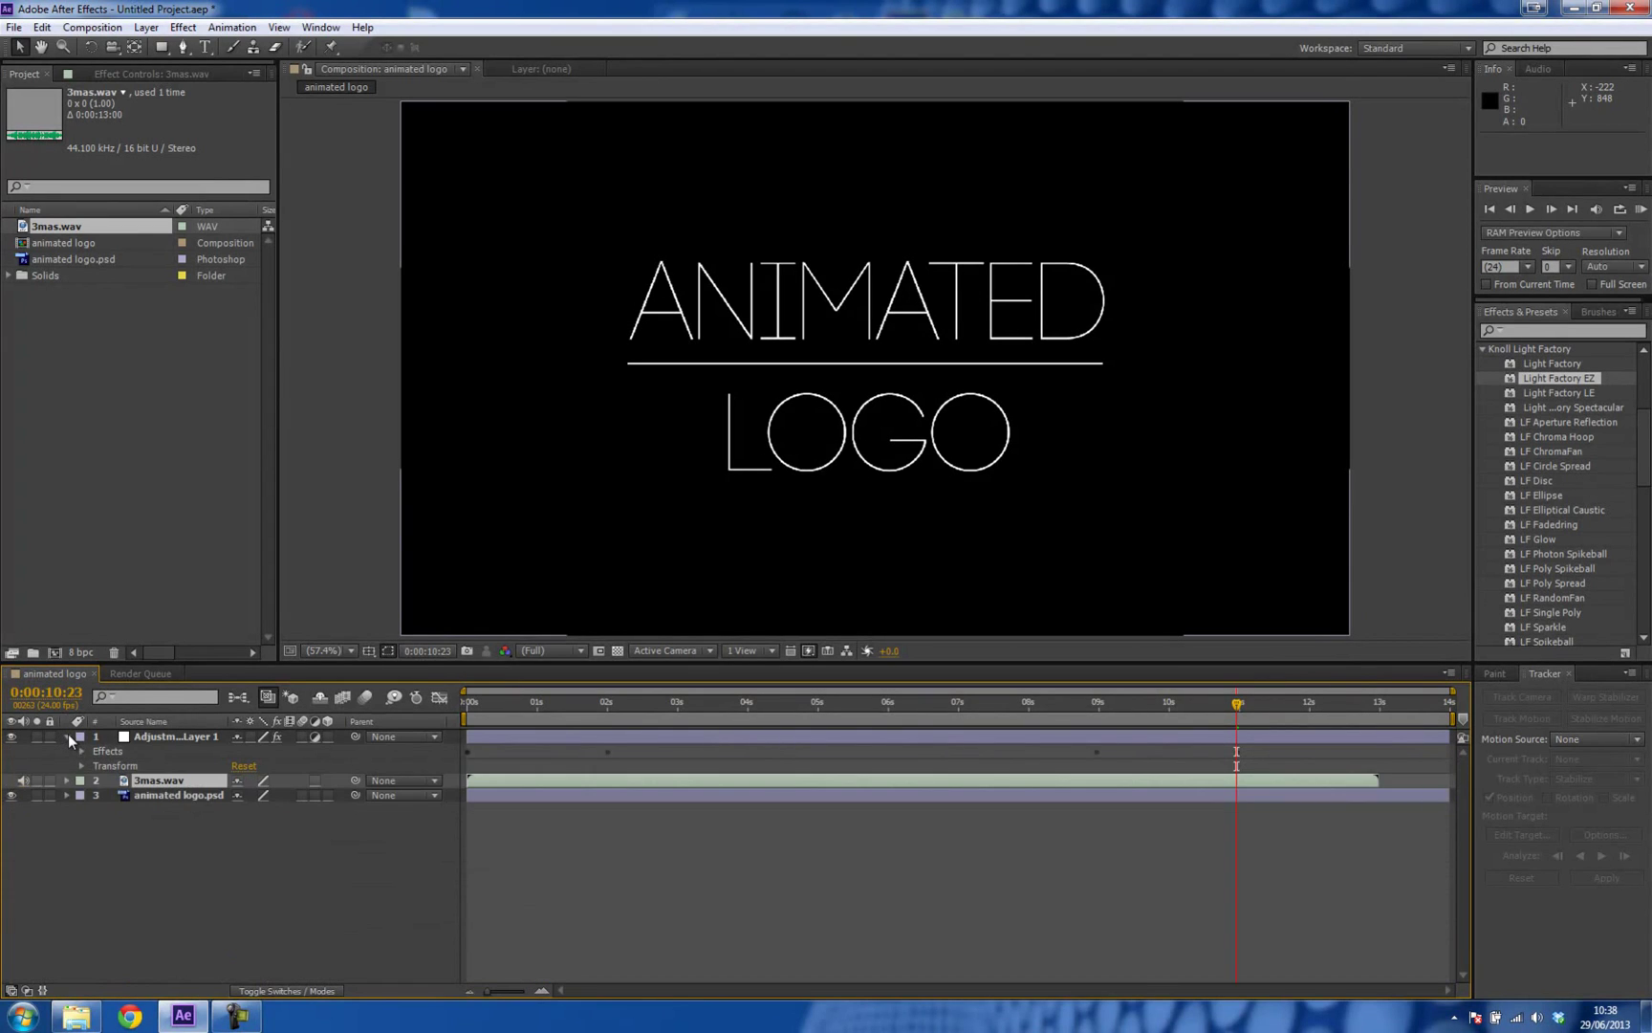
left_click(67, 735)
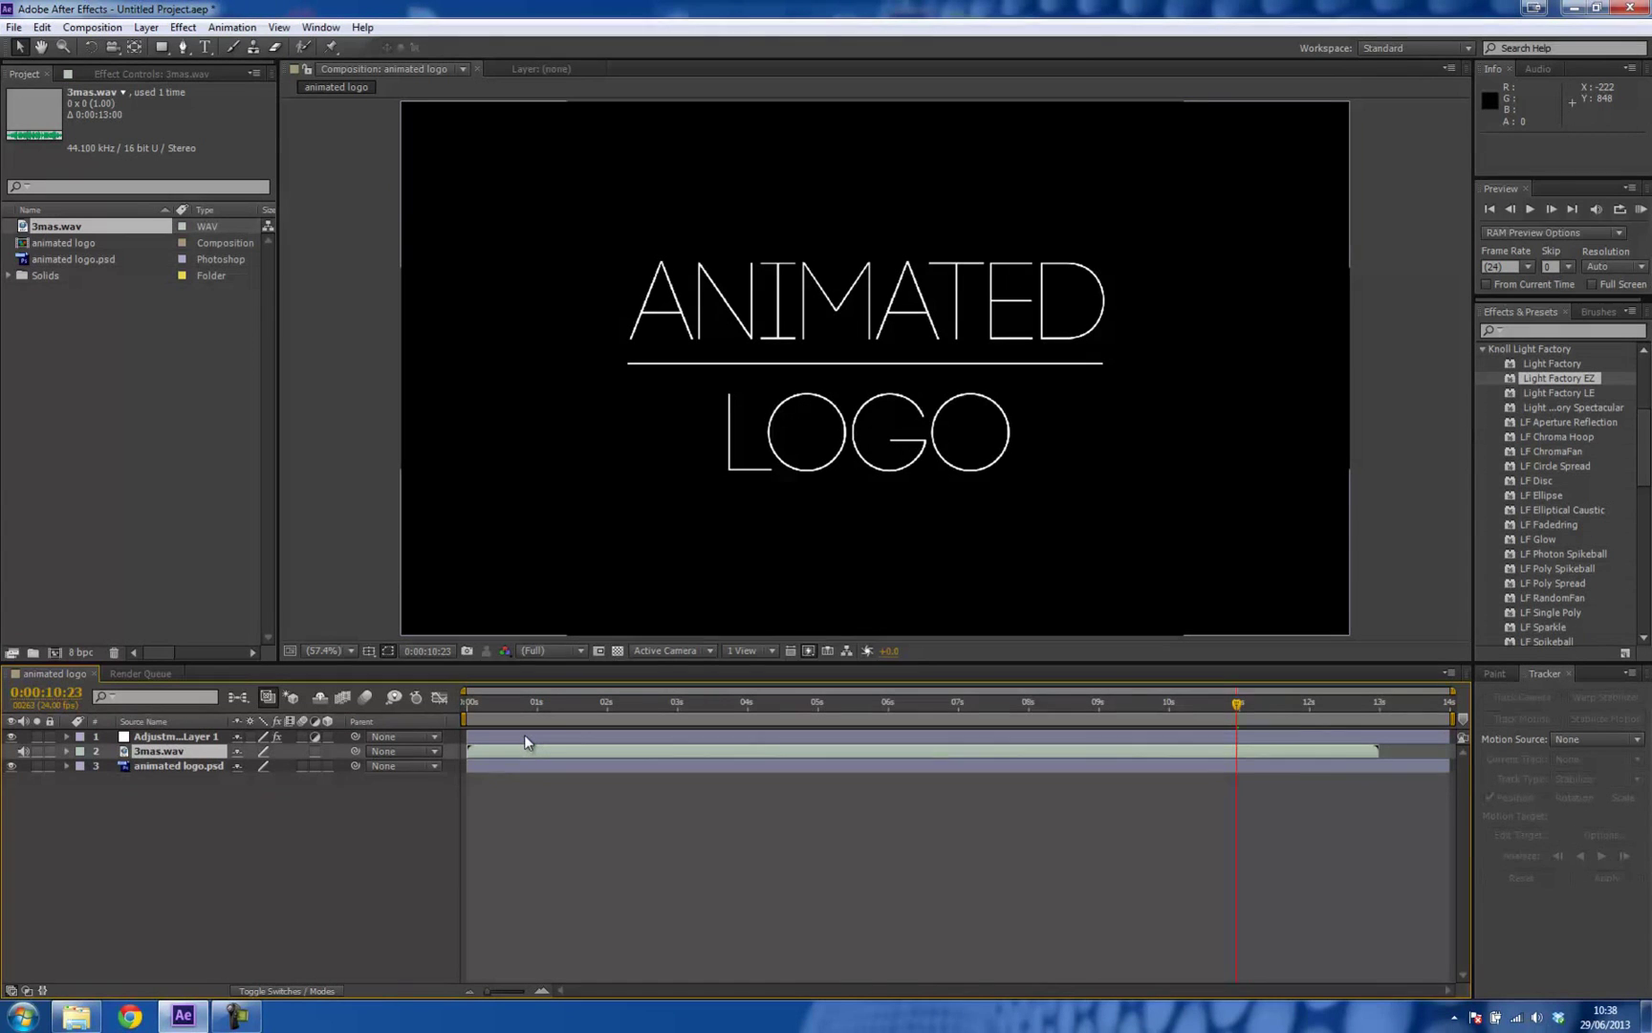
Step: Move 3mas.wav below animated logo.psd as layer 3, then RAM-preview all 336 frames with audio
left_click(149, 752)
left_click_drag(153, 770, 159, 781)
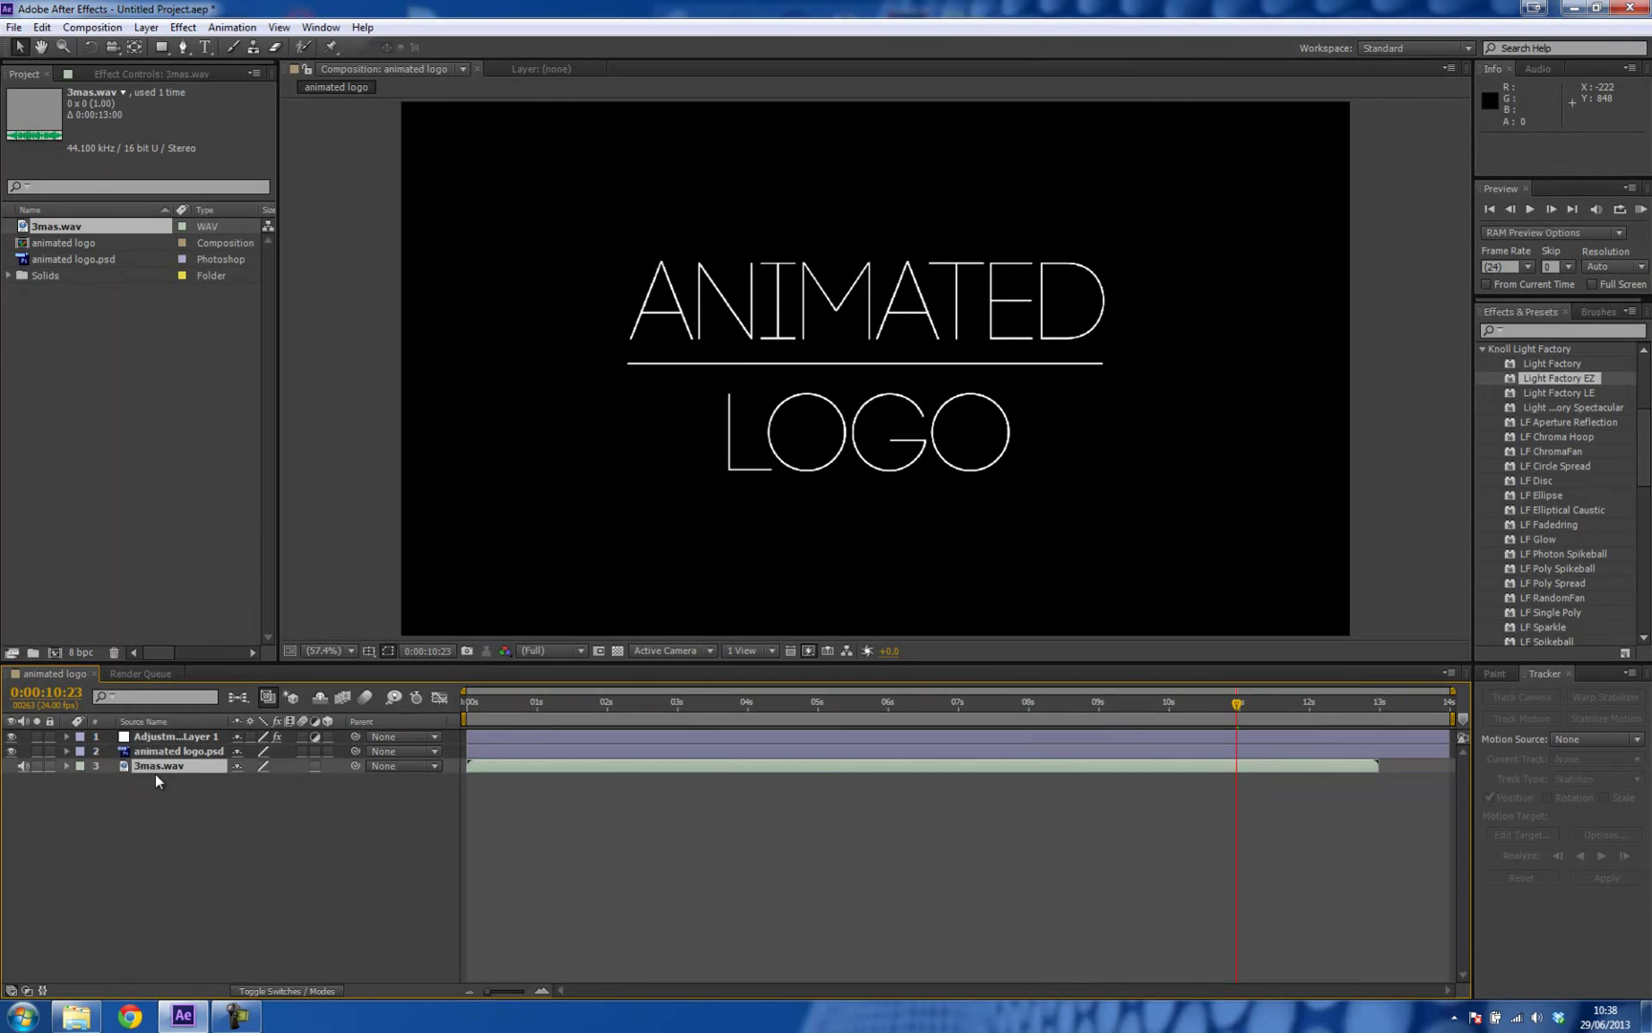
left_click(1641, 209)
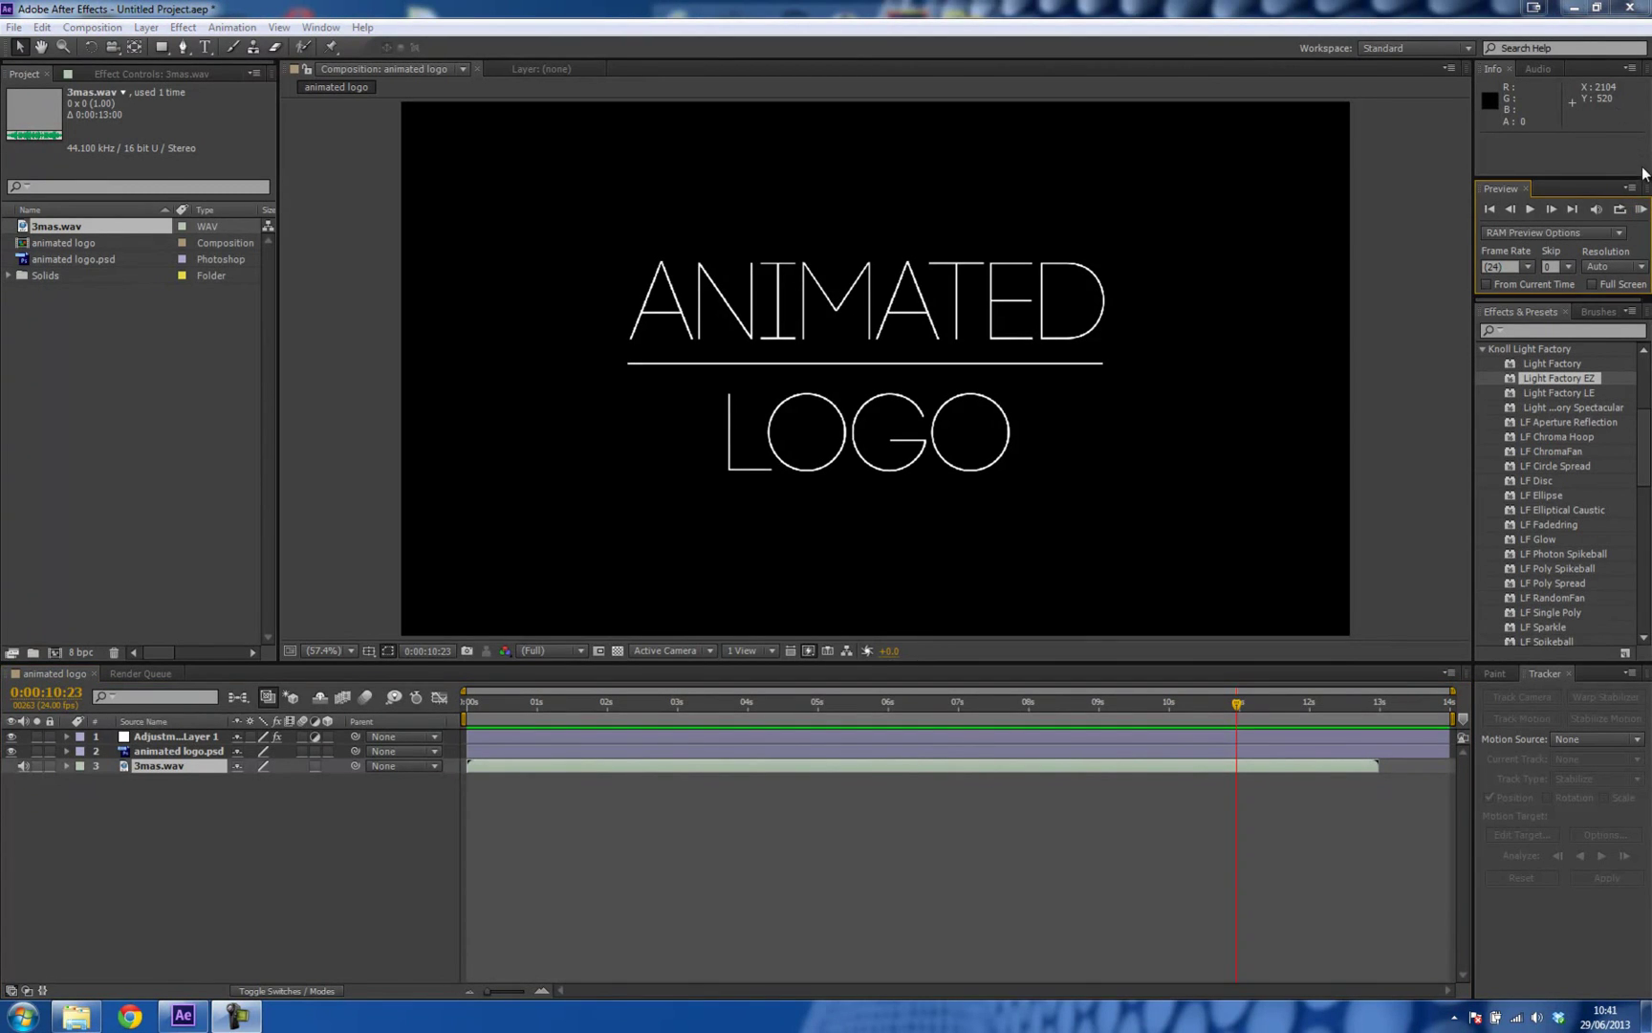
left_click(1644, 215)
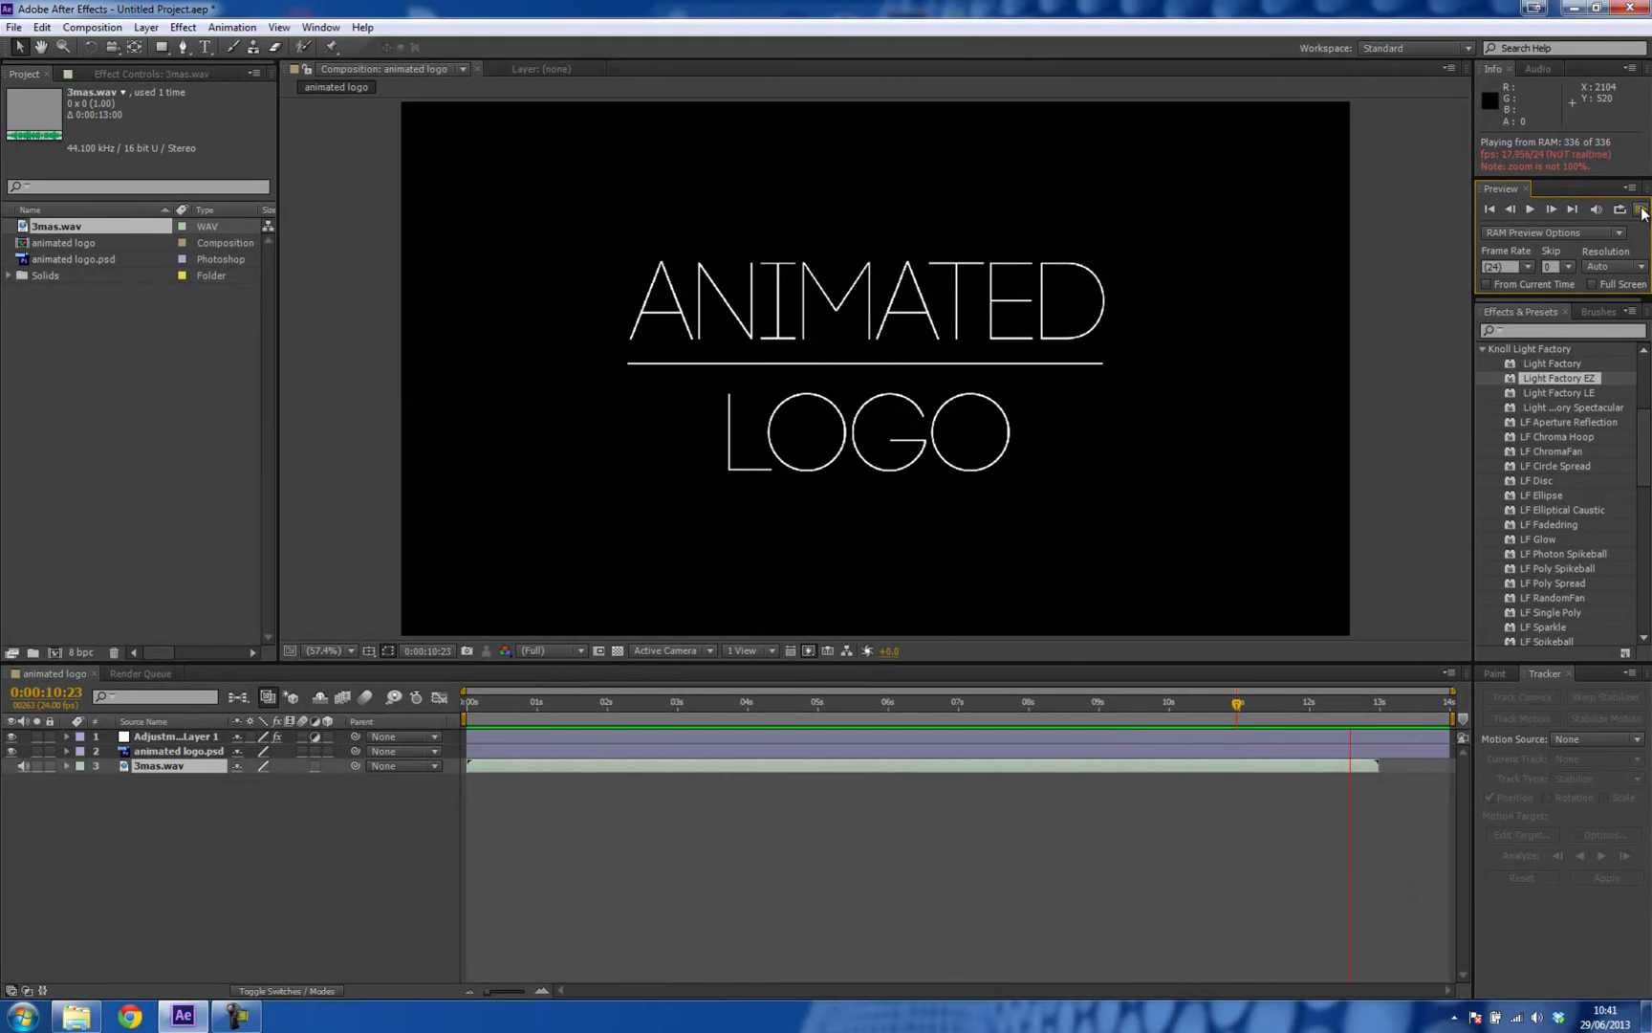
left_click(1641, 210)
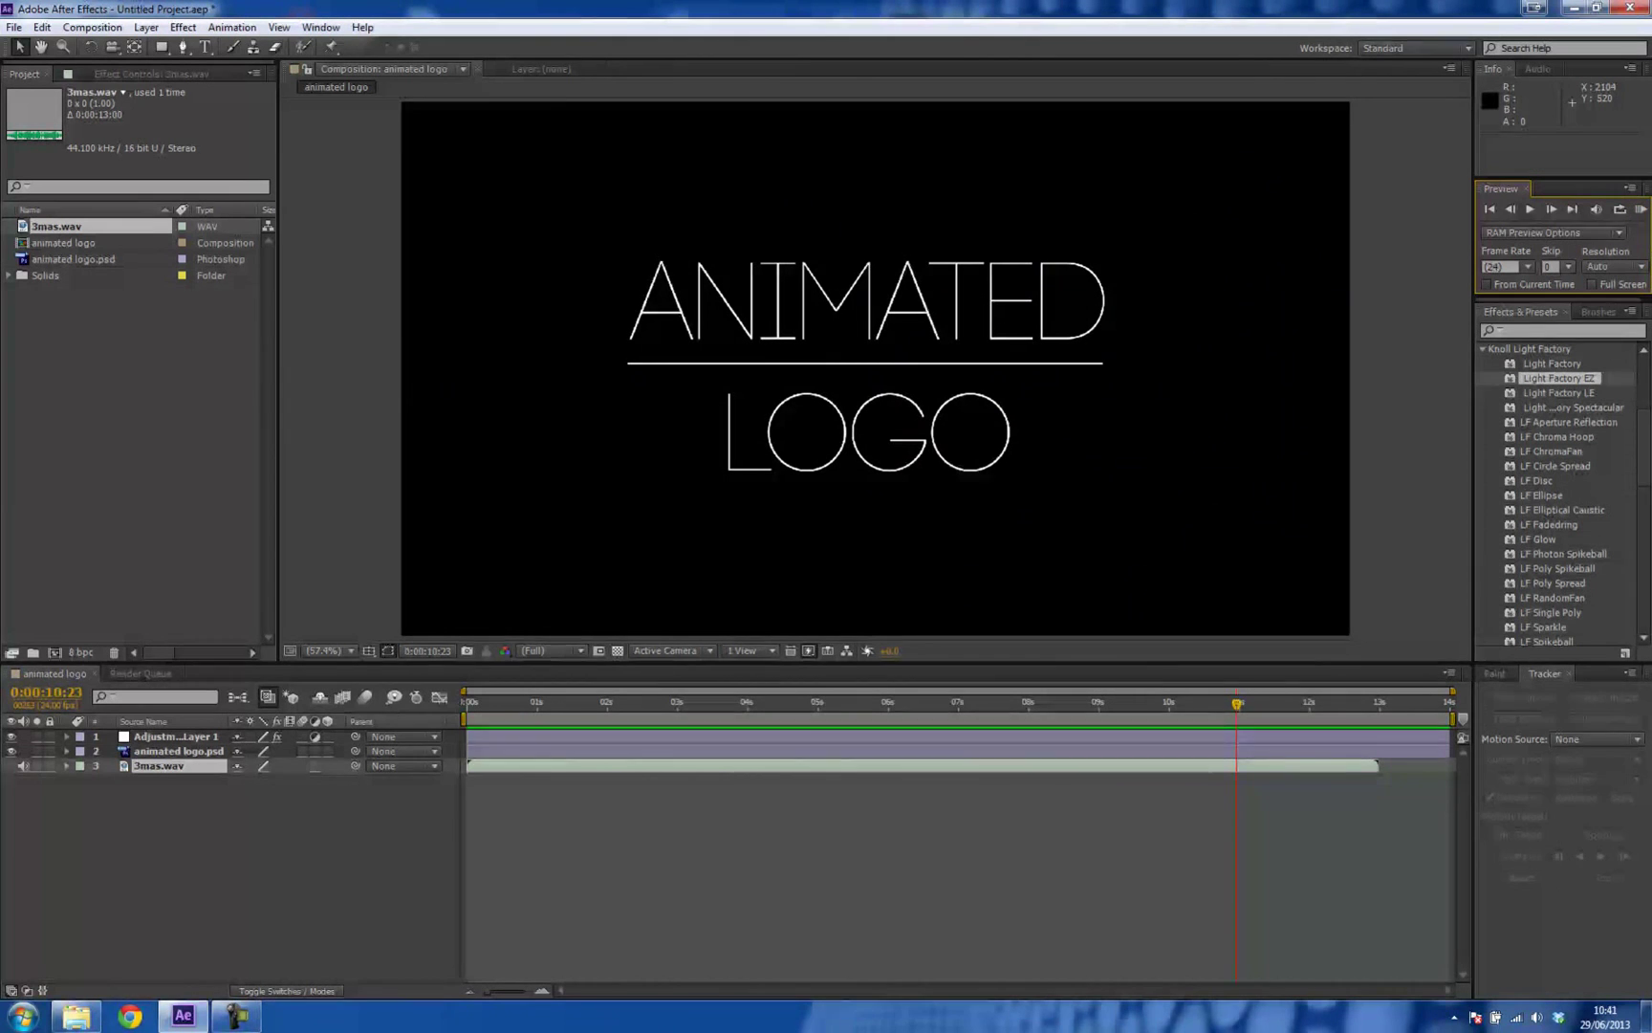